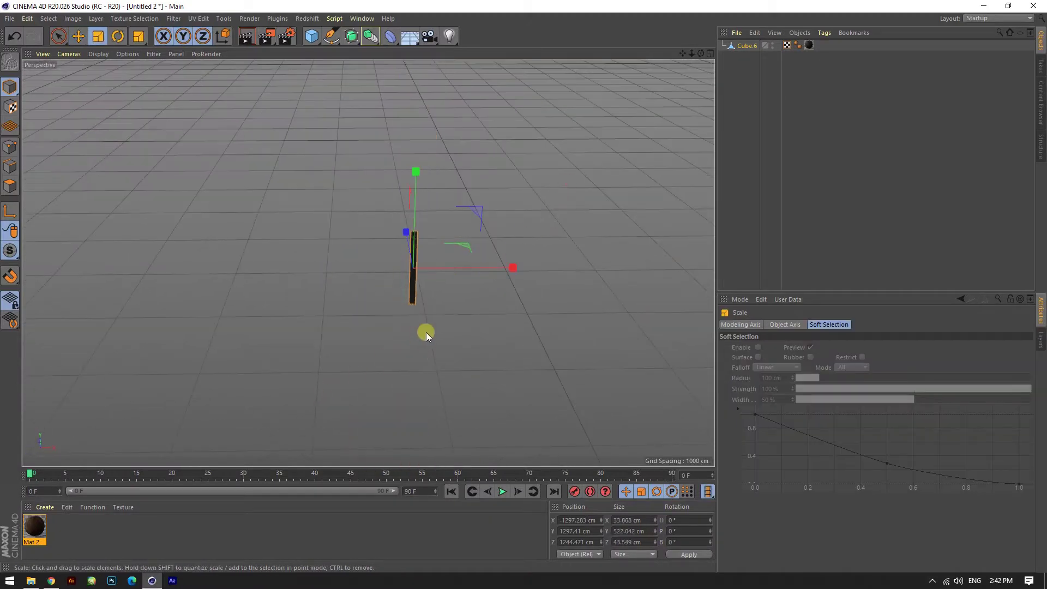
- Lower the wood post Cube.6 to the ground and scale it to a tall plank about 203 cm high
mouse_move(424, 197)
left_mouse_down()
mouse_move(417, 260)
mouse_move(361, 374)
left_mouse_up()
key("t")
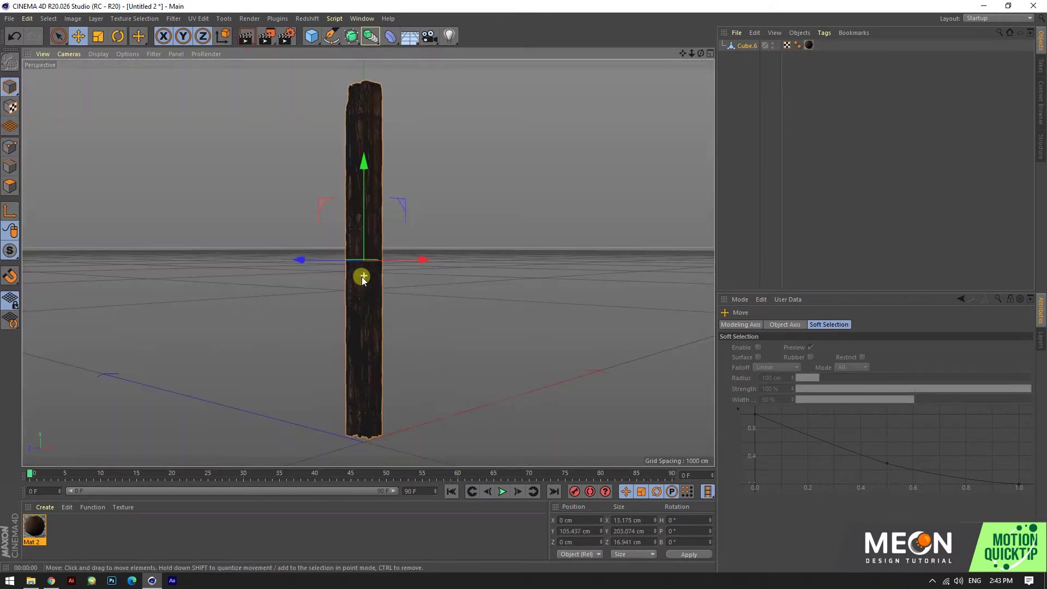
left_click(507, 73)
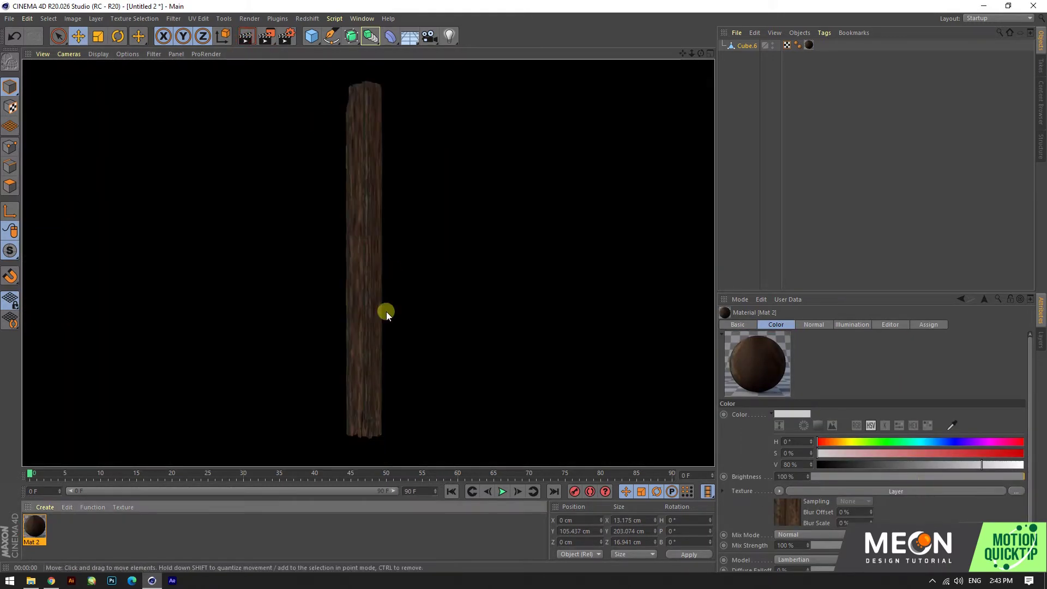
mouse_move(377, 356)
left_mouse_down("alt")
mouse_move(362, 277)
mouse_move(366, 318)
mouse_move(414, 390)
mouse_move(381, 378)
mouse_move(378, 86)
left_mouse_up("alt")
key("t")
key("ctrl+z")
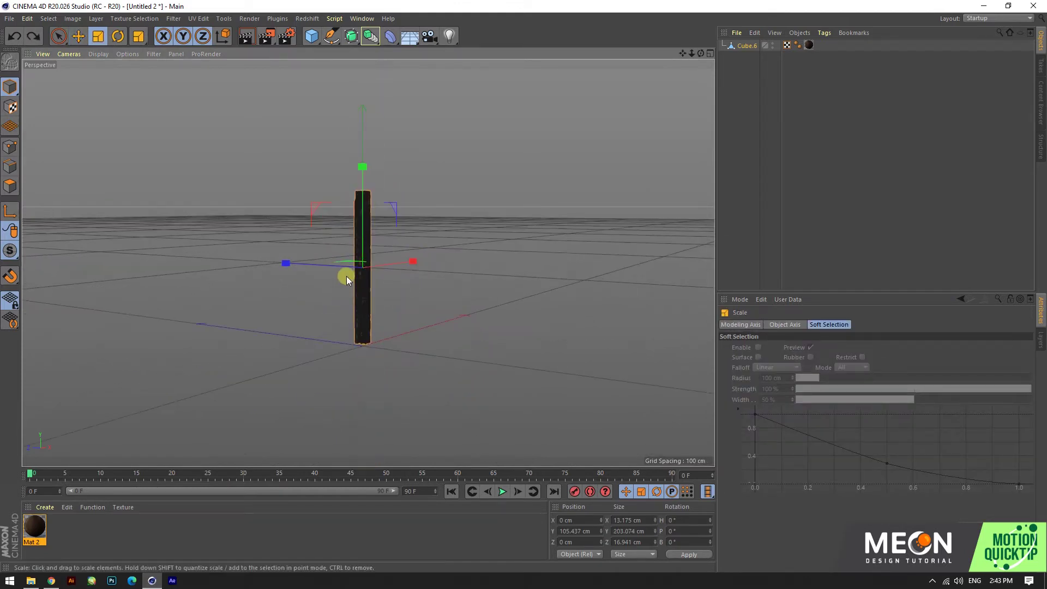
- Stretch the post taller and set a level crossbar across the pole top
left_click_drag(395, 200, 467, 369)
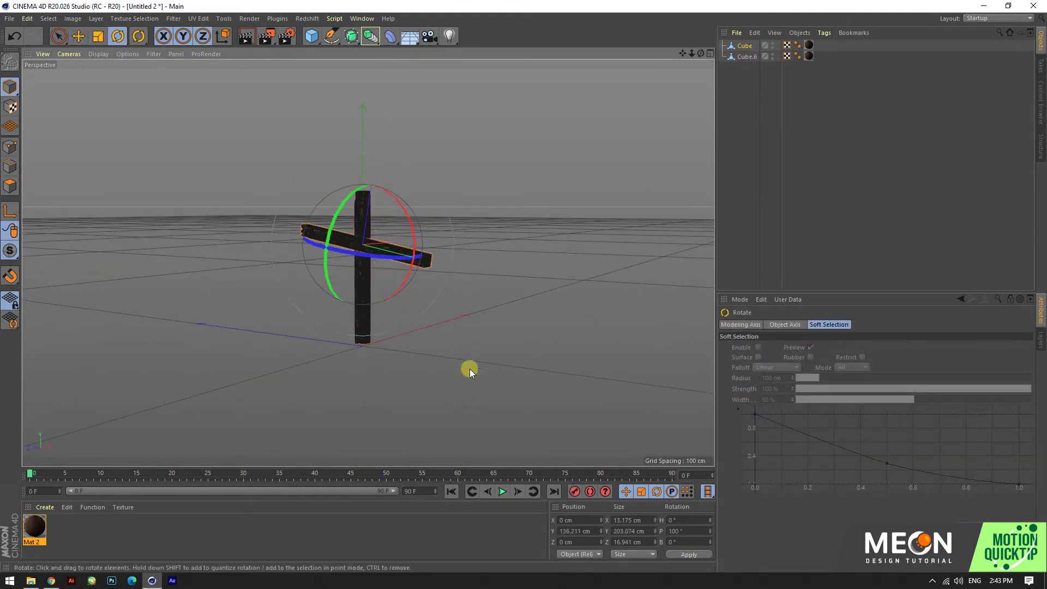
key("t")
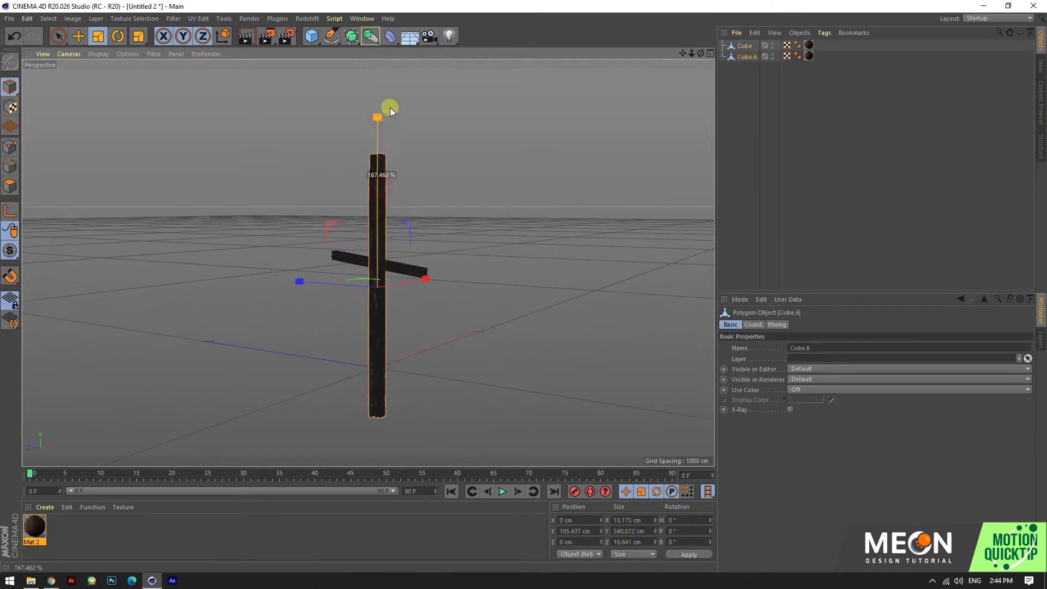
left_click_drag(378, 97, 394, 307, "alt")
left_click(394, 306)
key("e")
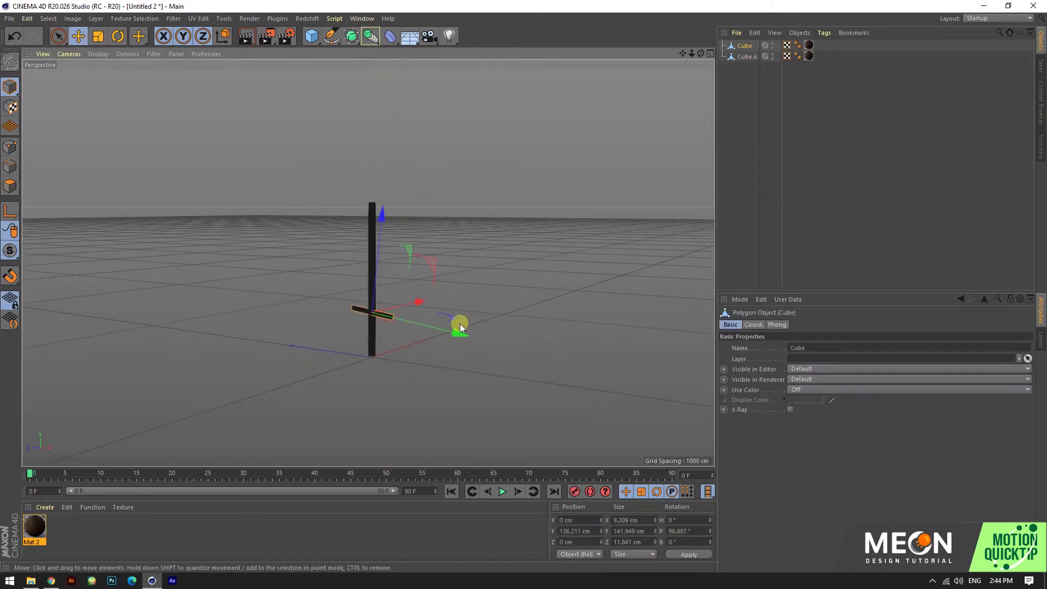
left_click(588, 531)
key("r")
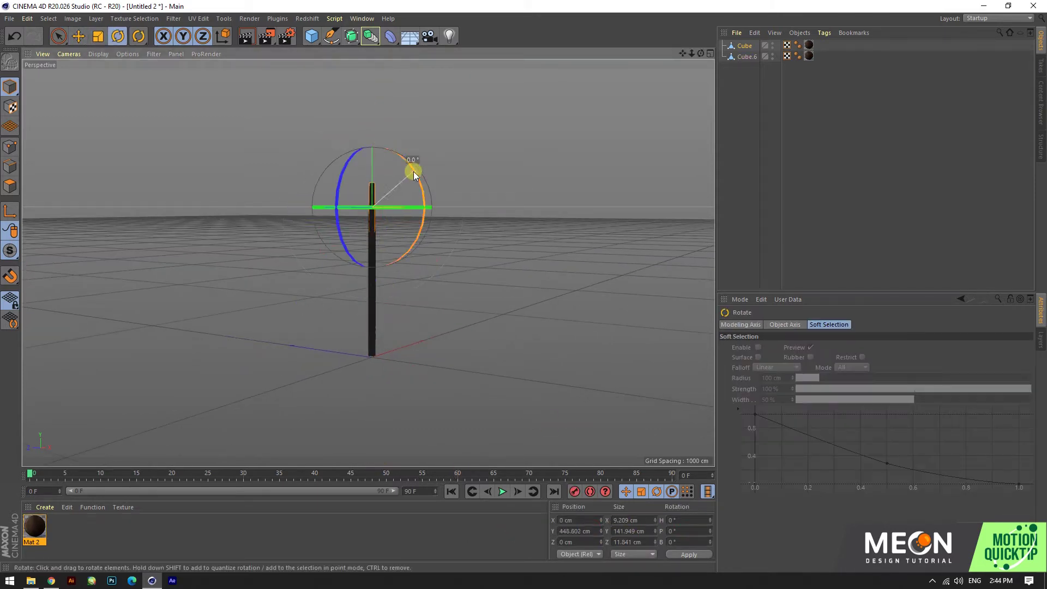
left_click_drag(413, 170, 406, 306)
mouse_move(401, 191)
left_mouse_down("alt")
mouse_move(416, 194)
mouse_move(368, 167)
mouse_move(367, 201)
mouse_move(338, 203)
left_mouse_up("alt")
left_click(388, 168)
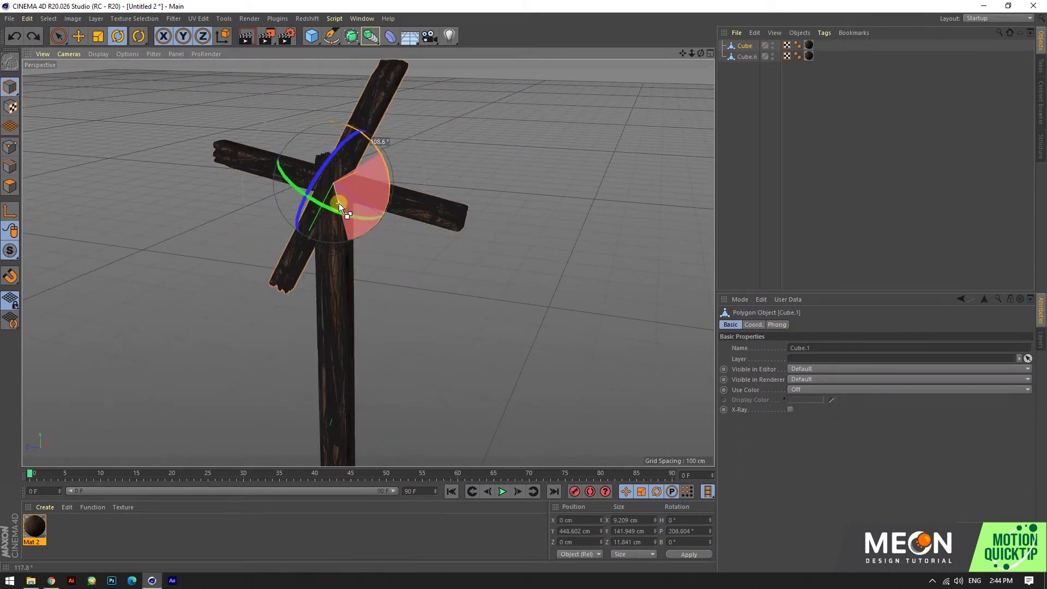
- Duplicate the crossbar into a shortened diagonal brace under the crossbar
key("e")
left_click_drag(466, 276, 326, 371)
key("t")
mouse_move(387, 247)
left_mouse_down()
mouse_move(307, 355)
mouse_move(466, 278)
mouse_move(453, 335)
left_mouse_up()
left_click_drag(357, 333, 421, 295, "ctrl")
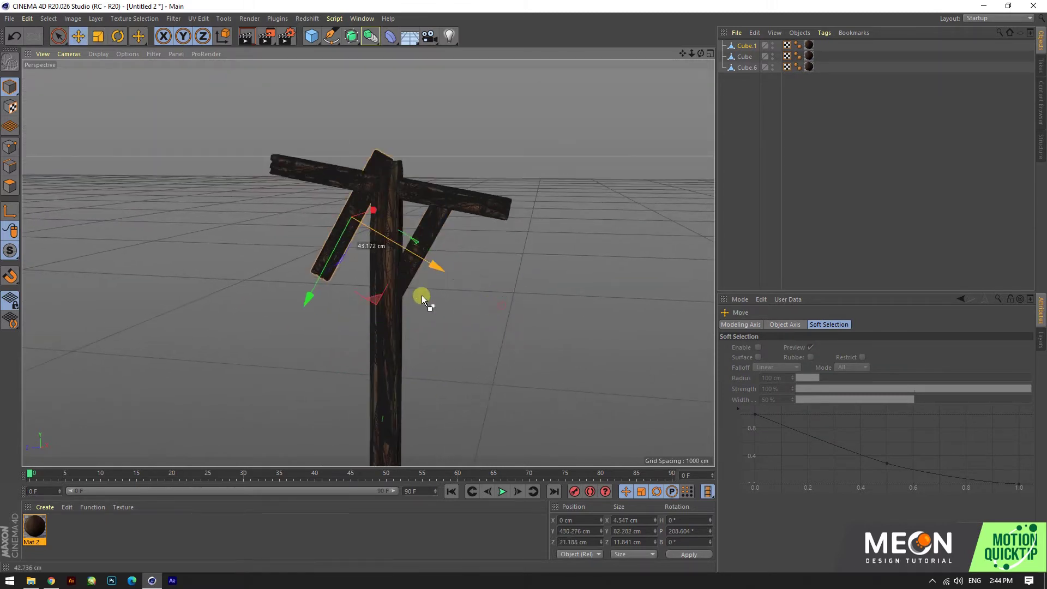
- Add a second diagonal brace slanting the other way on the left side
key("r")
mouse_move(408, 215)
left_mouse_down()
mouse_move(360, 191)
mouse_move(401, 274)
left_mouse_up()
key("e")
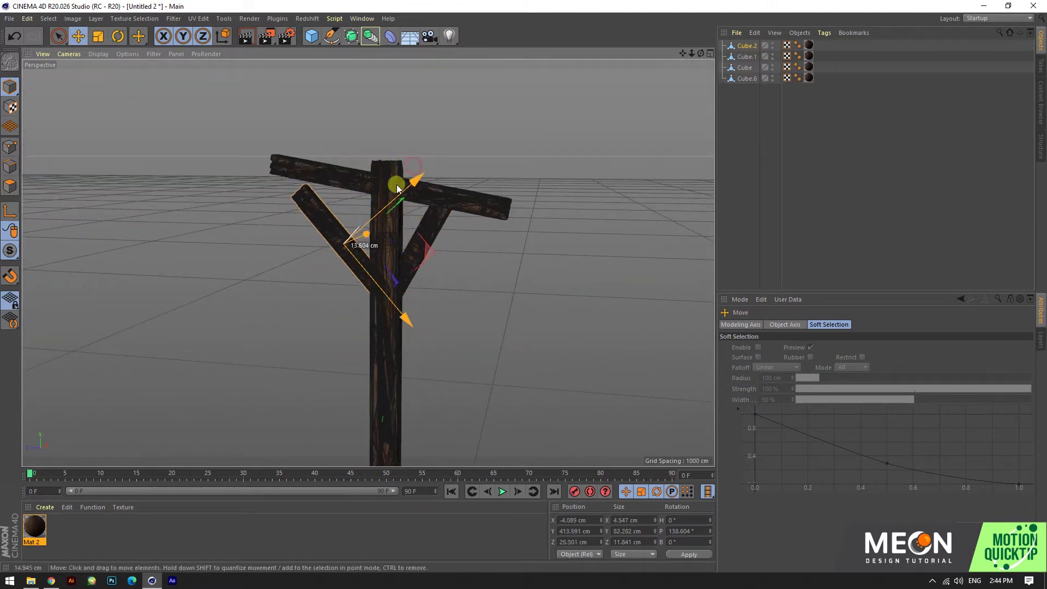
left_click_drag(424, 151, 417, 179)
key("t")
left_click_drag(402, 311, 421, 332)
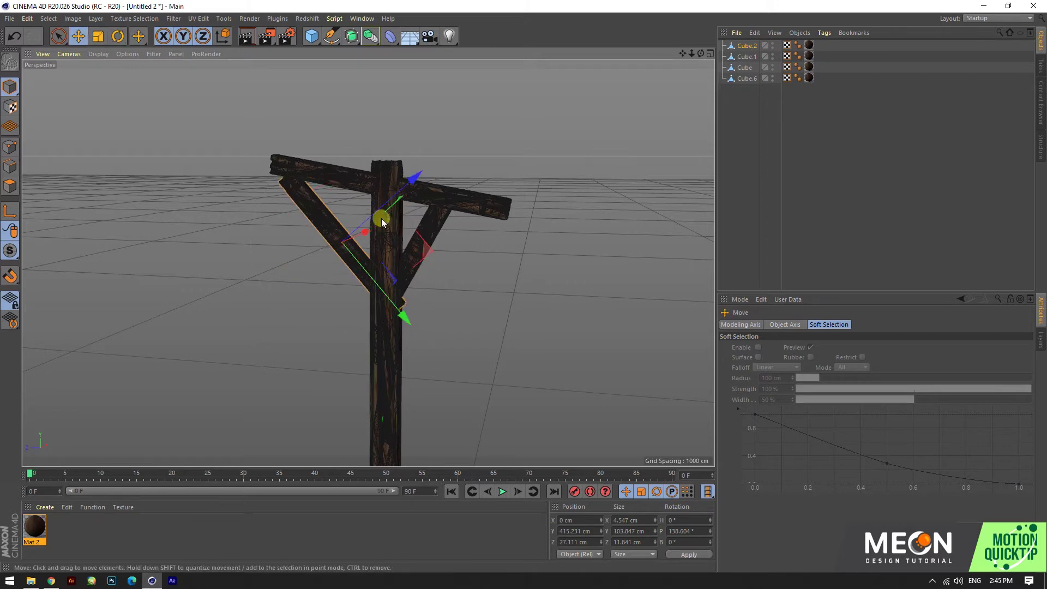
left_click_drag(382, 220, 421, 172)
- Orbit and zoom around the pole top to inspect the crossbar and braces
scroll(434, 247, "down", 5)
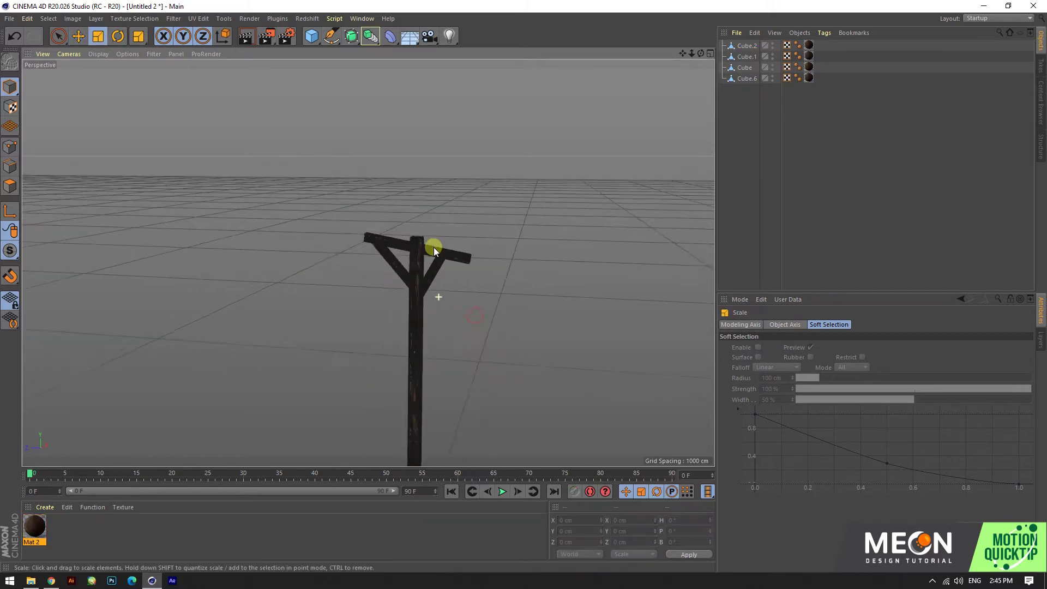
mouse_move(433, 247)
left_mouse_down("alt")
mouse_move(472, 253)
mouse_move(527, 302)
mouse_move(384, 221)
mouse_move(416, 240)
left_mouse_up("alt")
scroll(472, 253, "up", 10)
scroll(424, 252, "down", 5)
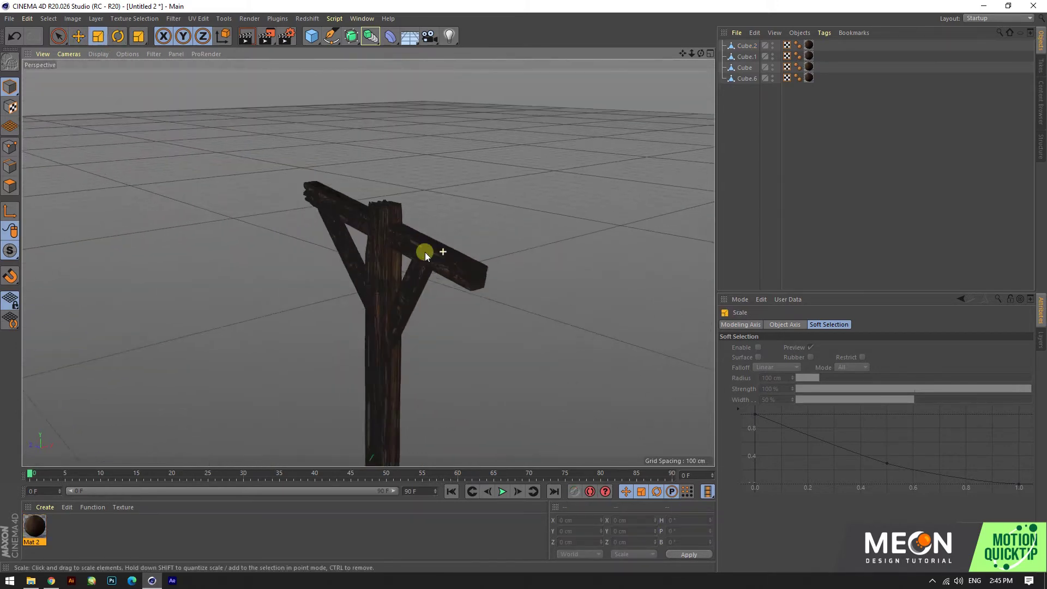
scroll(424, 251, "down", 5)
left_click(486, 280)
left_click(384, 220)
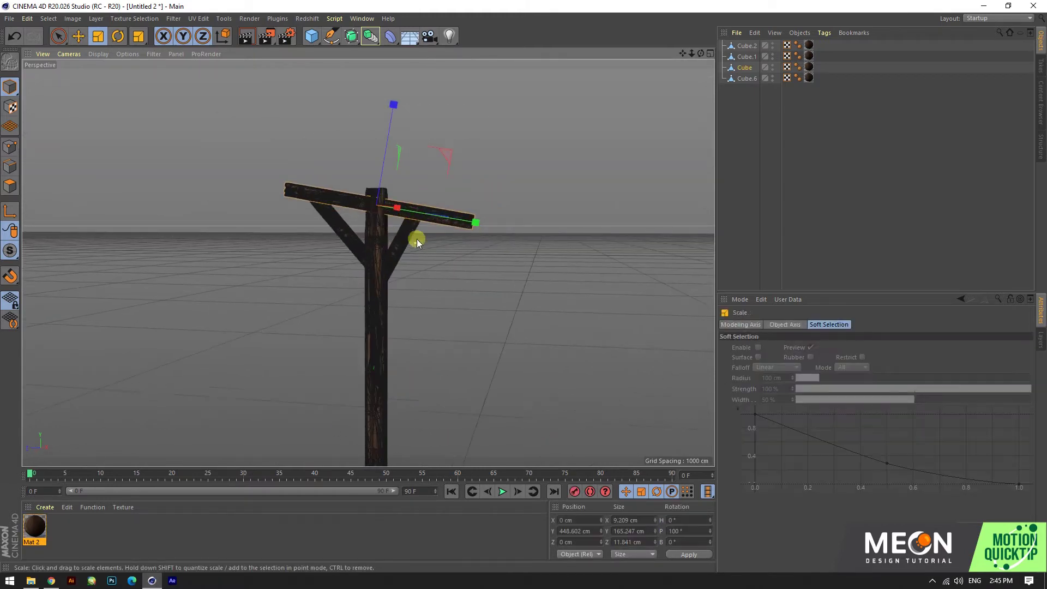
scroll(430, 197, "up", 5)
left_click_drag(431, 197, 335, 234, "alt")
scroll(335, 234, "down", 5)
left_click(355, 327)
scroll(359, 373, "up", 5)
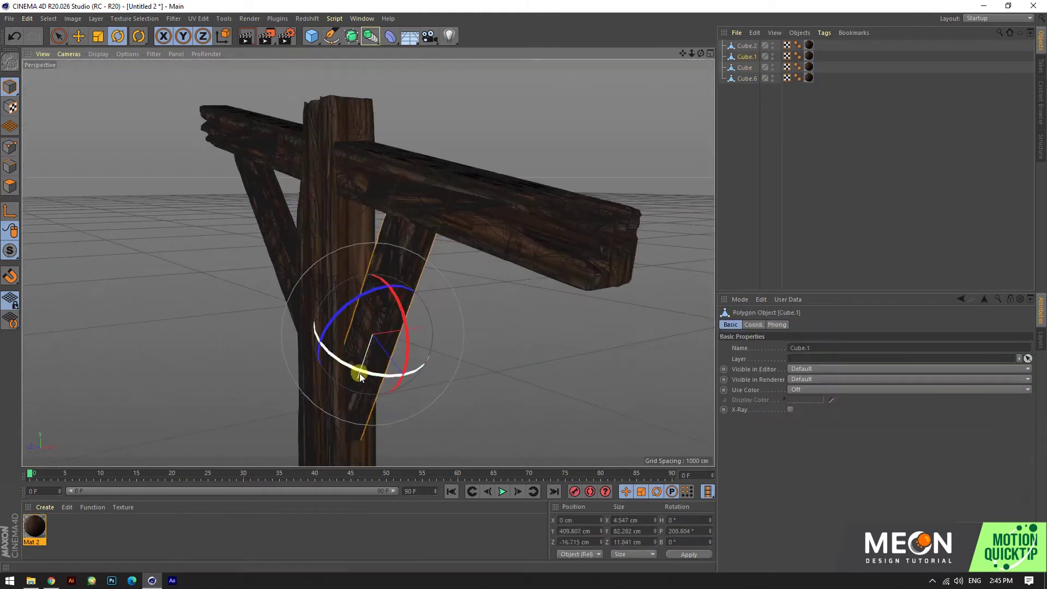
mouse_move(358, 373)
left_mouse_down("alt")
mouse_move(294, 213)
mouse_move(404, 159)
mouse_move(393, 263)
left_mouse_up("alt")
scroll(294, 212, "down", 5)
scroll(437, 289, "down", 2)
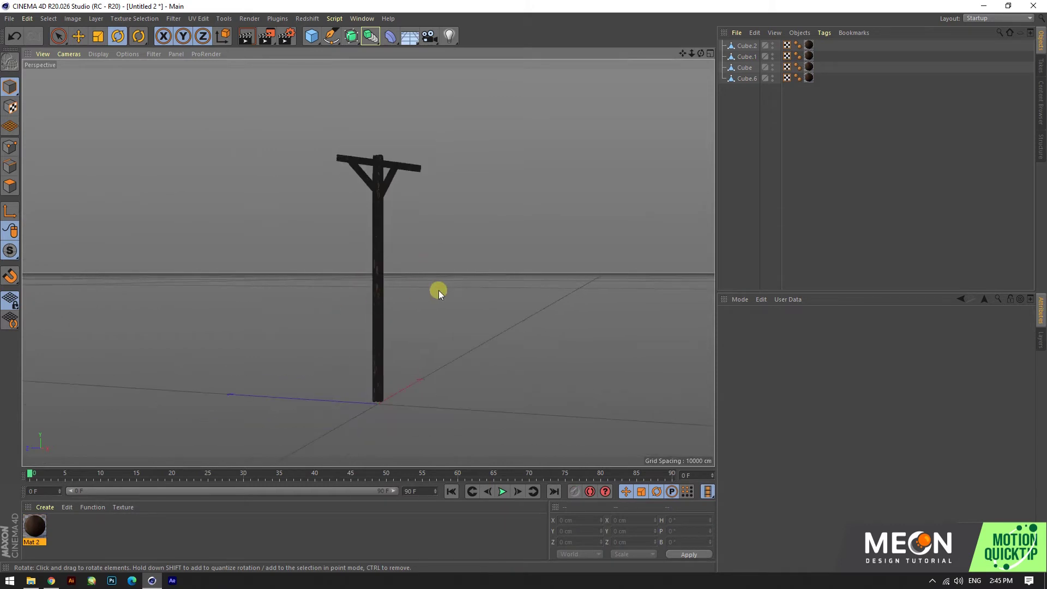
- Save the scene as Contrain.c4d in the Tag folder
key("ctrl+s")
key("alt+Up")
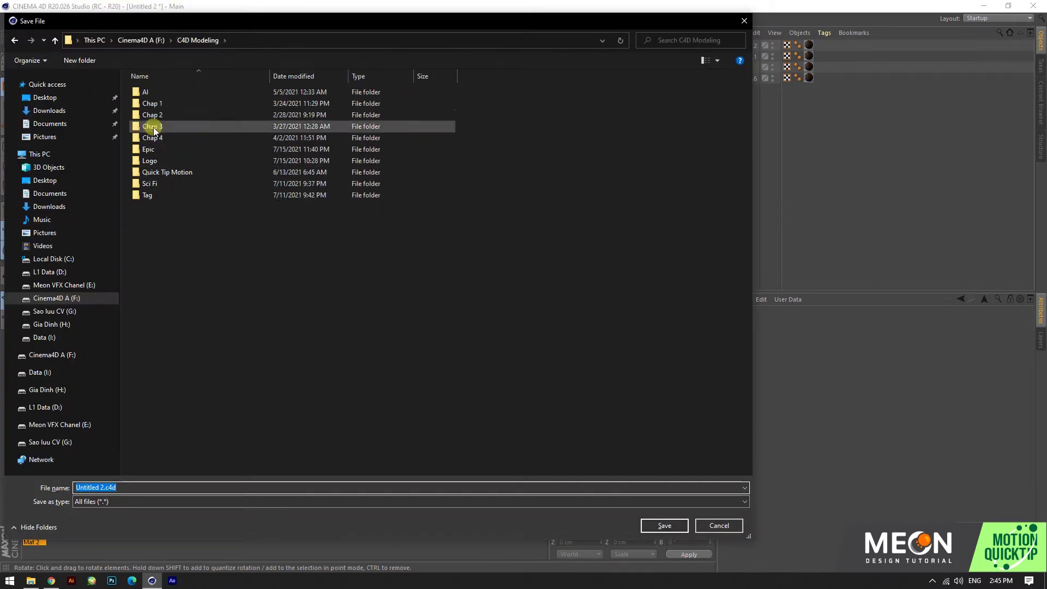
double_click(229, 172)
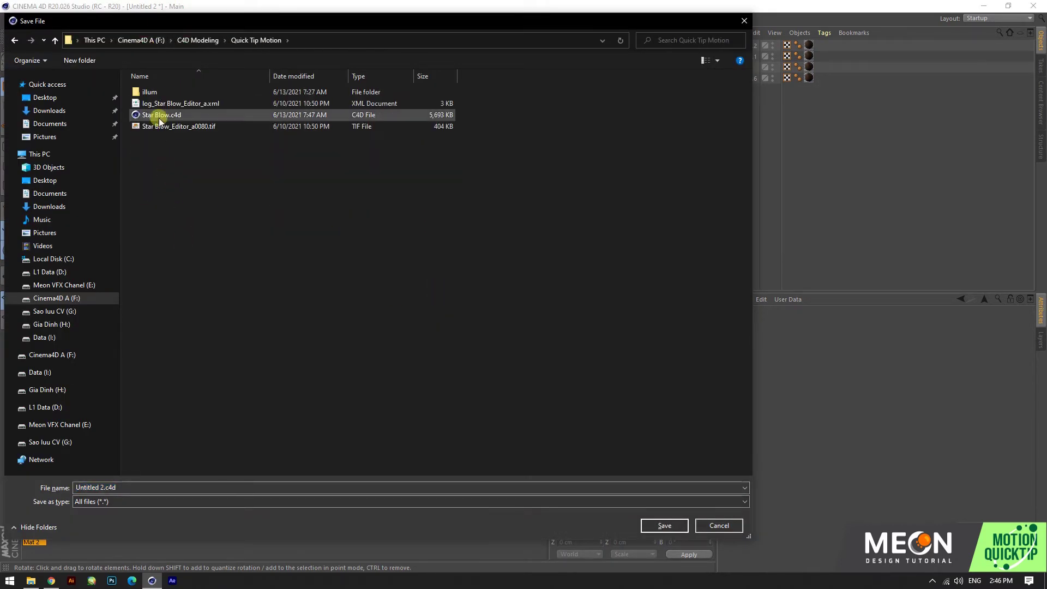
key("alt+Up")
double_click(163, 195)
type("in")
key("Return")
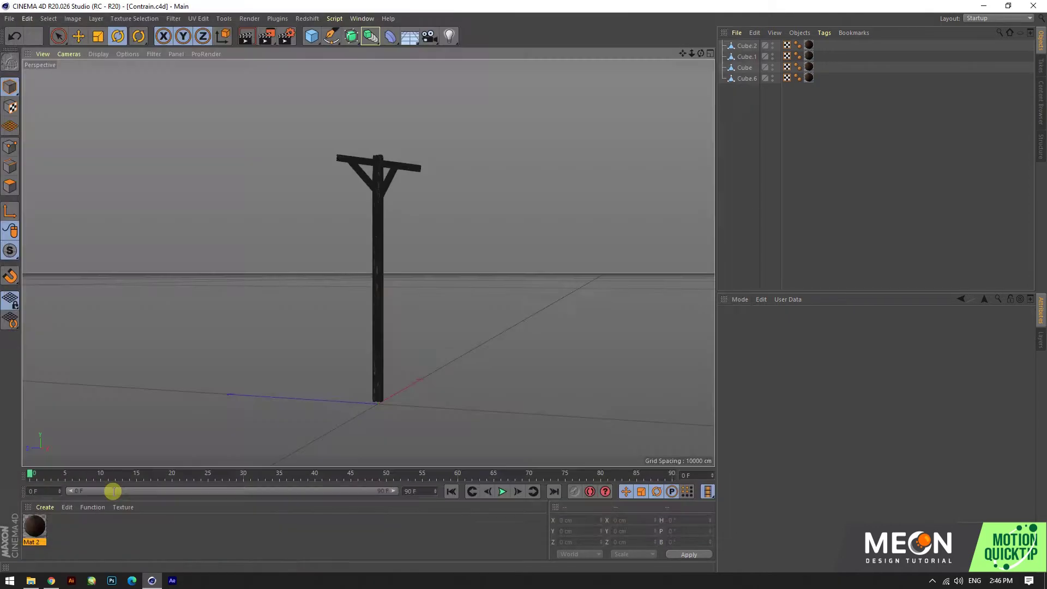
- In Front view, pen-draw a three-point profile spline and wrap it in a Lathe
left_click_drag(377, 299, 352, 126, "alt")
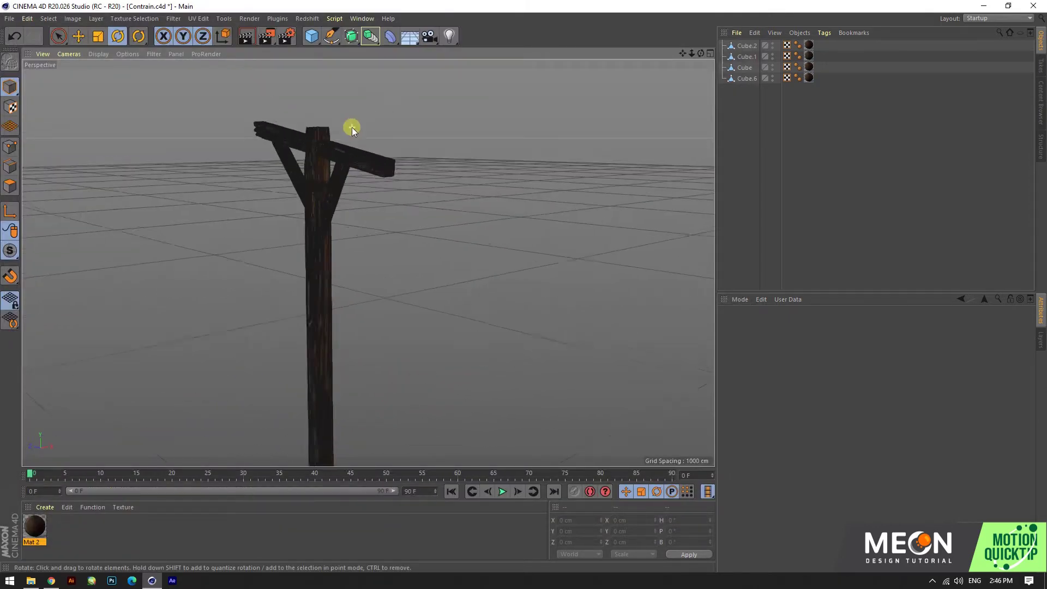
key("F4")
scroll(436, 354, "up", 5)
scroll(398, 272, "up", 3)
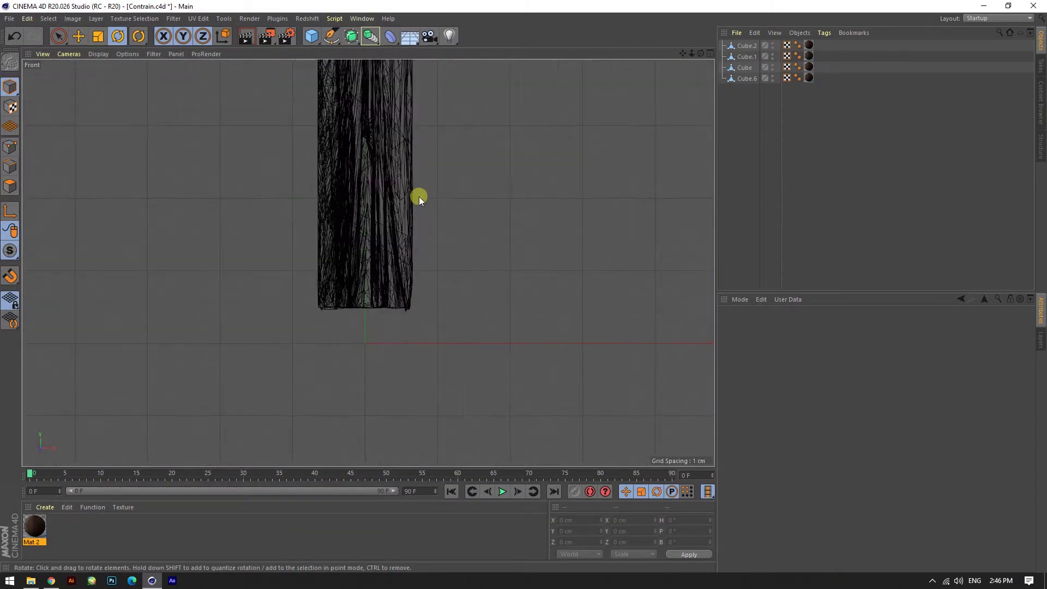
left_click(331, 36)
left_click(355, 229)
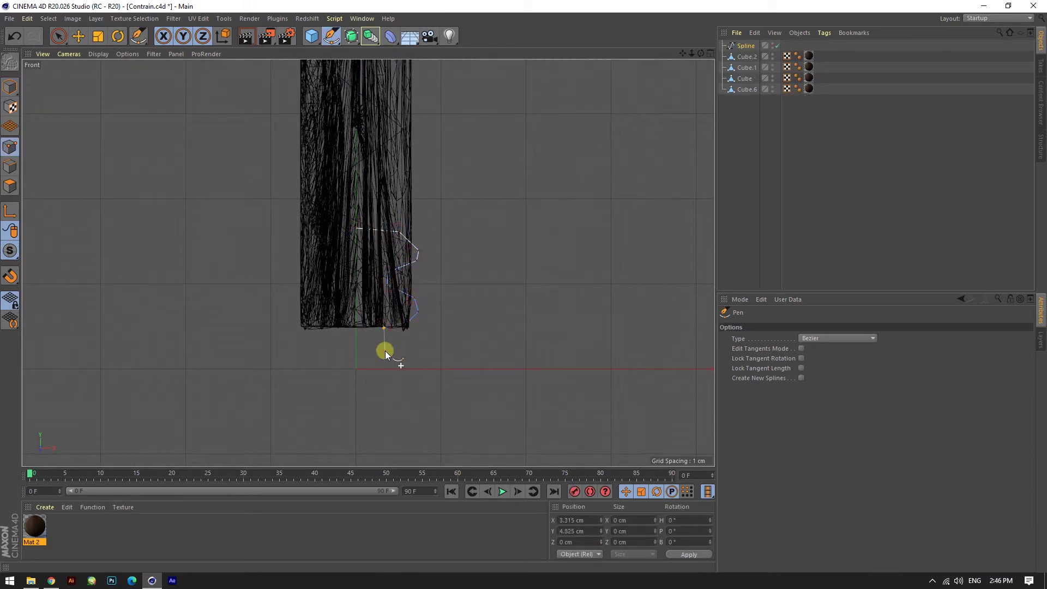
left_click(419, 404)
left_click(355, 404)
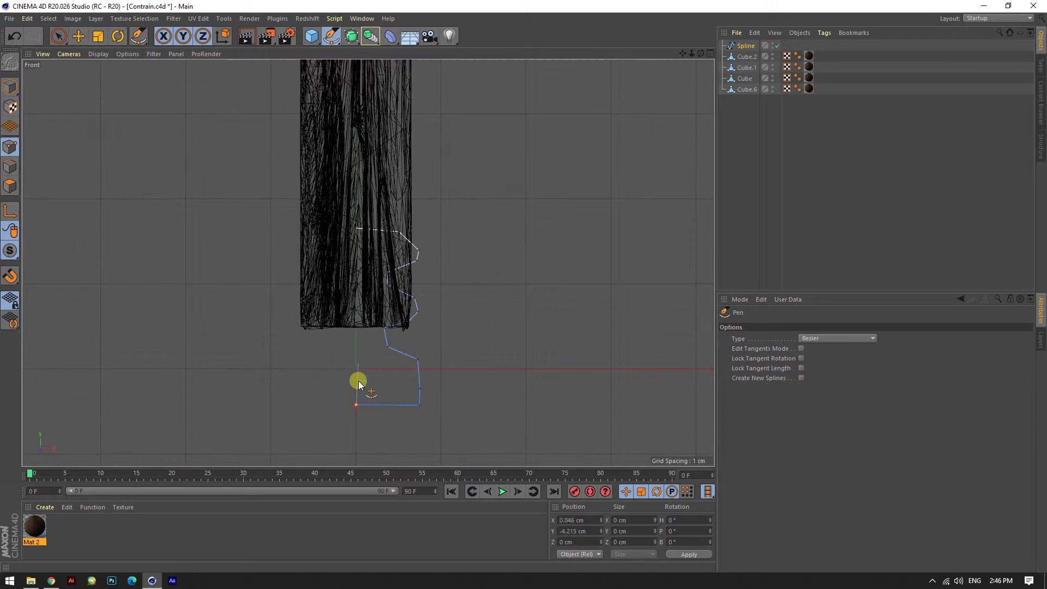
left_click(370, 36, "alt")
middle_click(273, 218)
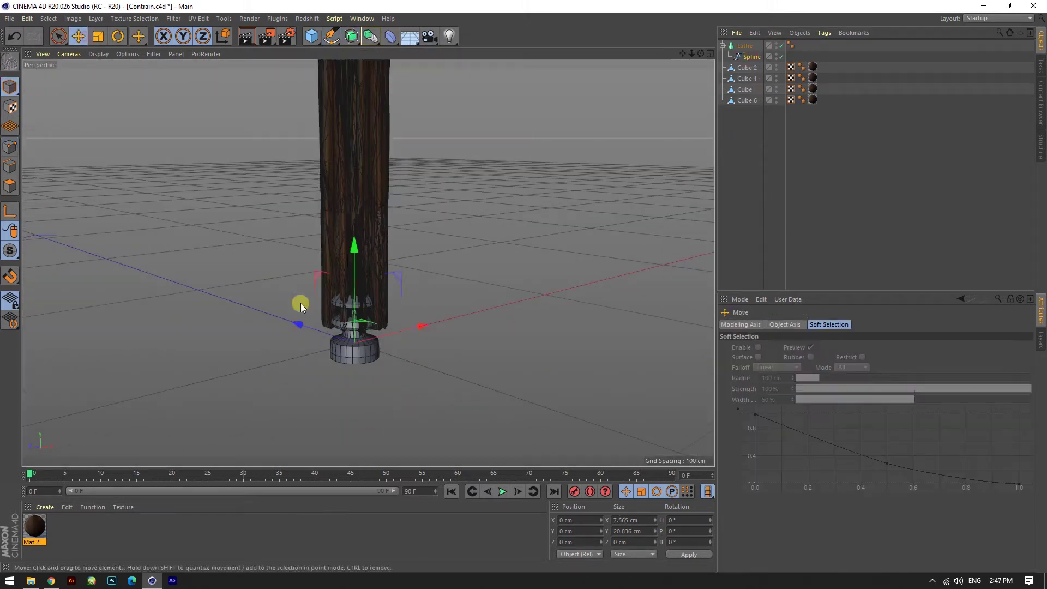
- Move the lathe insulator onto the crossbar, make it editable and centre its axis
scroll(300, 303, "down", 5)
left_click_drag(376, 329, 390, 89)
scroll(312, 206, "up", 3)
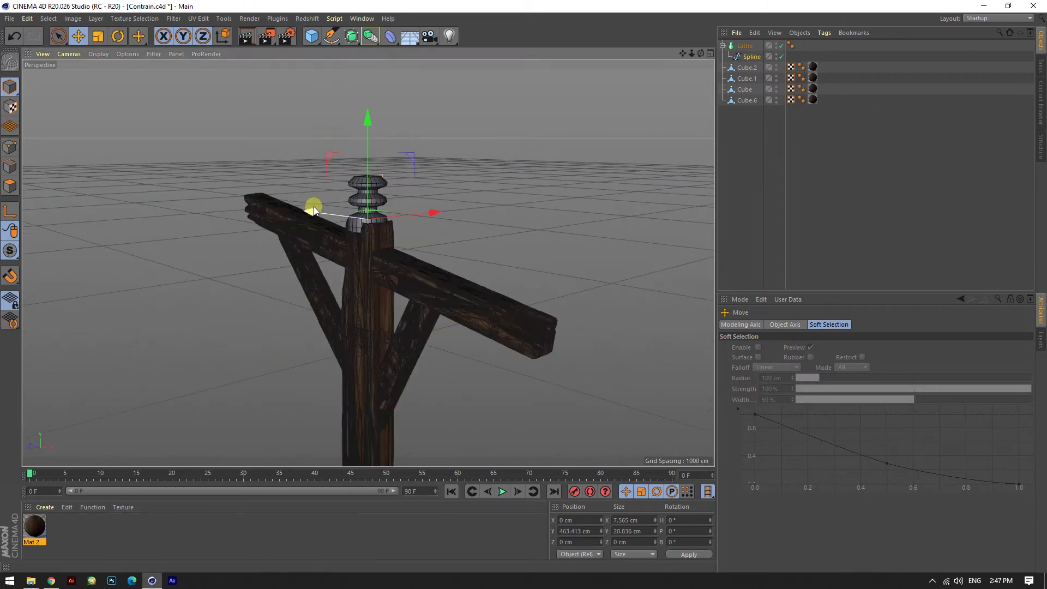
key("c")
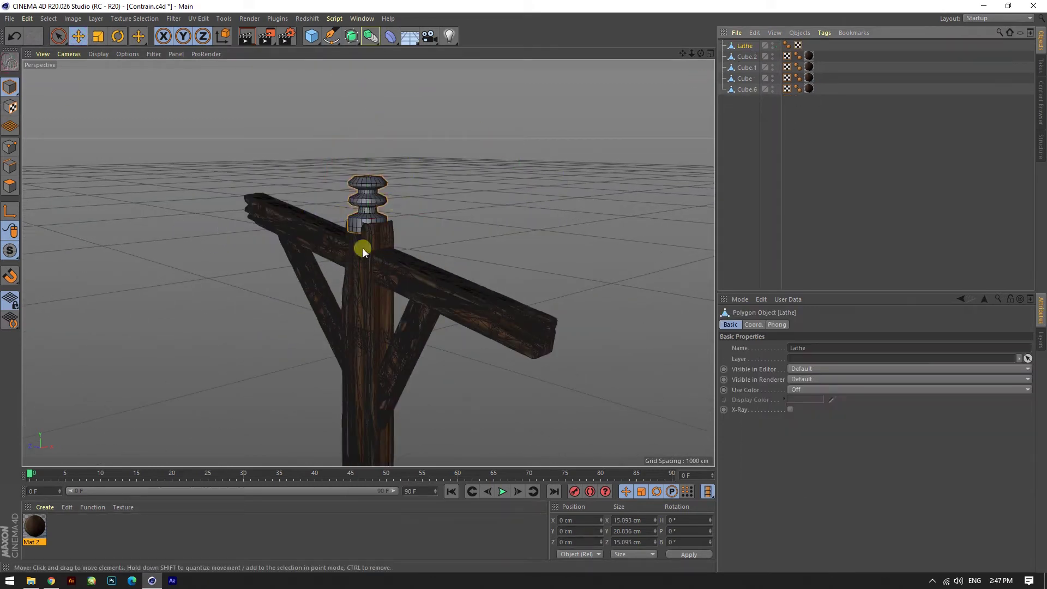
key("l")
scroll(437, 258, "down", 3)
left_click_drag(437, 257, 430, 205)
scroll(395, 280, "up", 3)
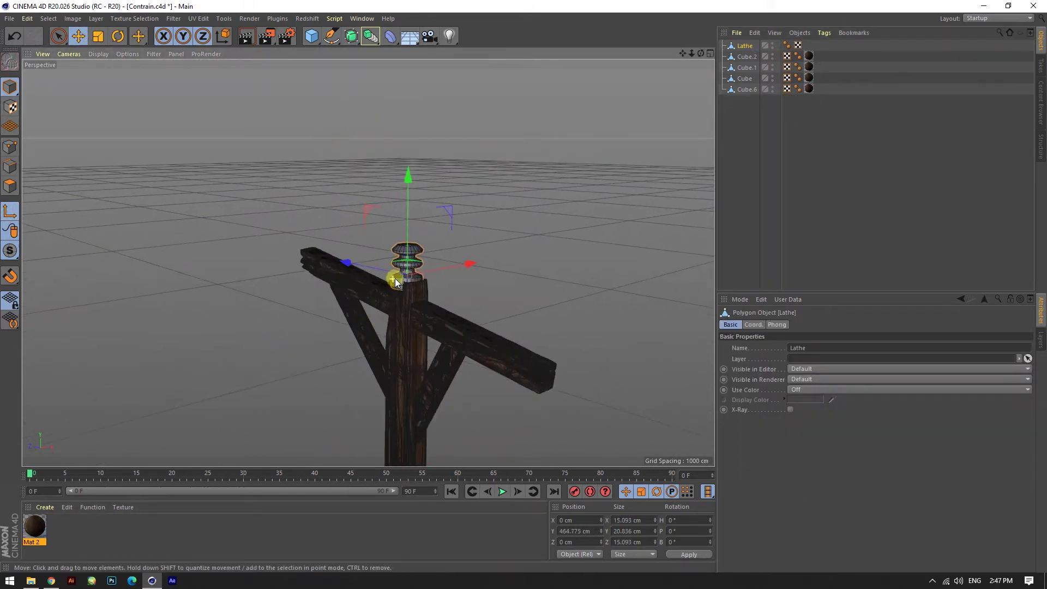
key("l")
scroll(395, 280, "up", 3)
scroll(335, 256, "down", 3)
mouse_move(335, 256)
left_mouse_down()
mouse_move(591, 293)
mouse_move(553, 355)
mouse_move(417, 279)
left_mouse_up()
- Tilt the insulator to match the crossbar and duplicate copies along the beam
key("t")
scroll(416, 279, "down", 2)
key("r")
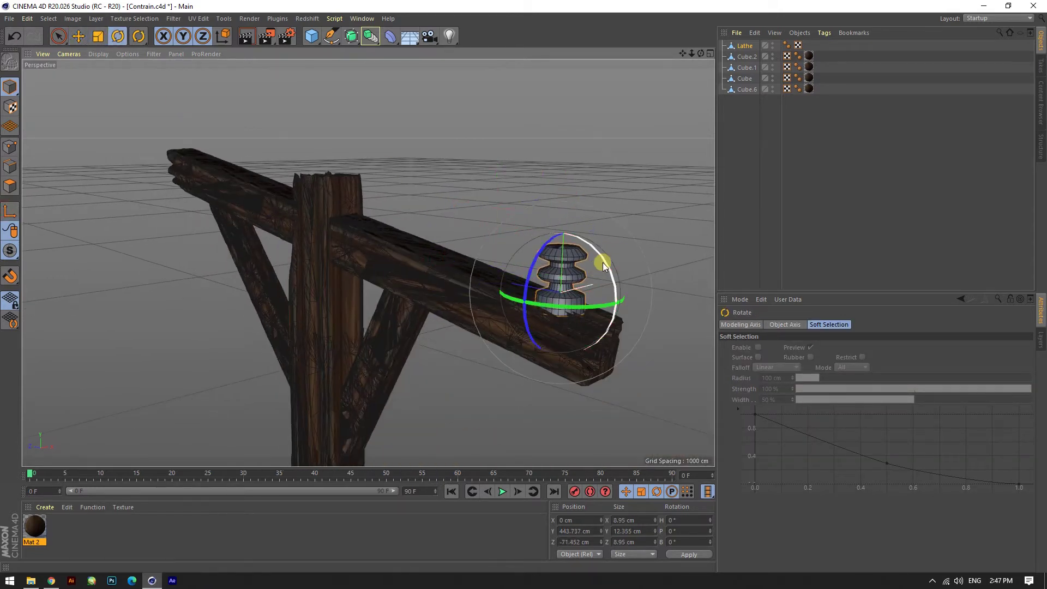
left_click_drag(602, 263, 614, 276)
key("e")
left_click_drag(493, 261, 380, 236, "ctrl")
left_click_drag(478, 164, 480, 149)
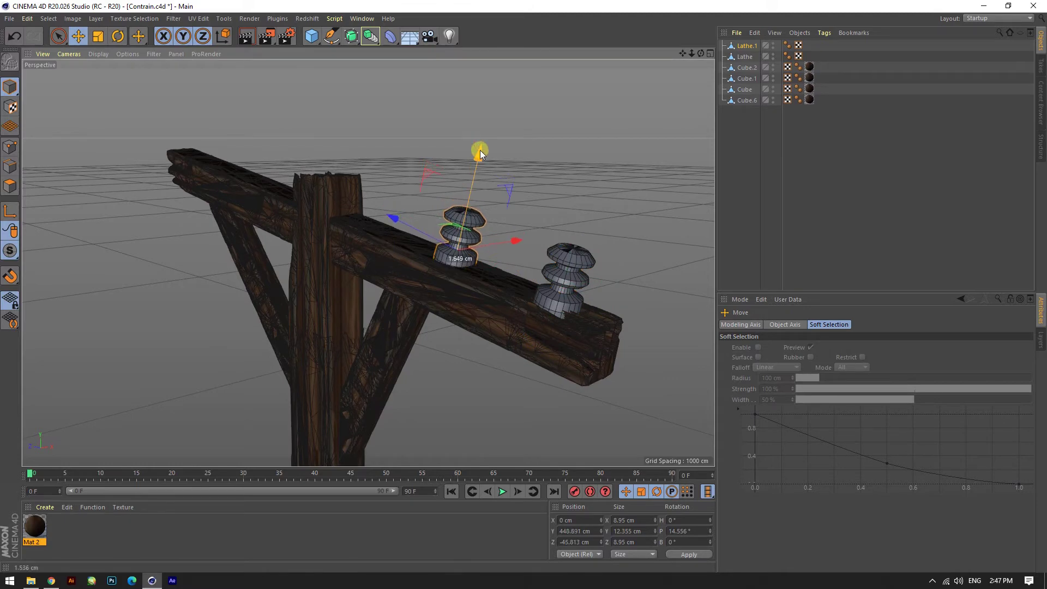
mouse_move(391, 214)
left_mouse_down("ctrl")
mouse_move(264, 93)
mouse_move(515, 237)
left_mouse_up("ctrl")
scroll(549, 312, "up", 3)
key("r")
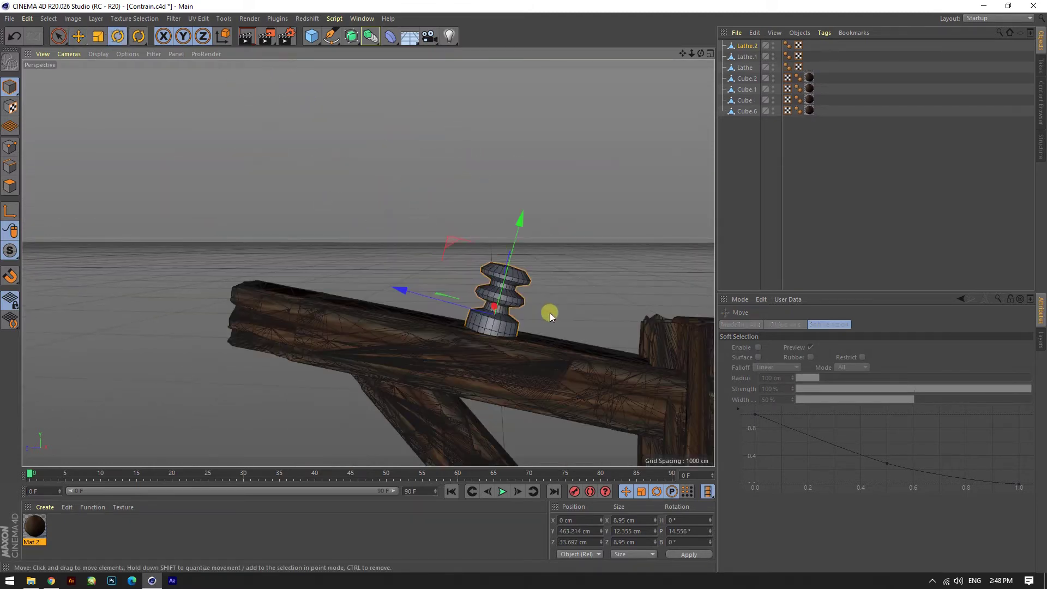
mouse_move(549, 313)
left_mouse_down()
mouse_move(534, 268)
mouse_move(296, 185)
left_mouse_up()
key("e")
scroll(296, 185, "down", 3)
- Create a new material Mat and apply it to the insulators
double_click(109, 526)
double_click(34, 526)
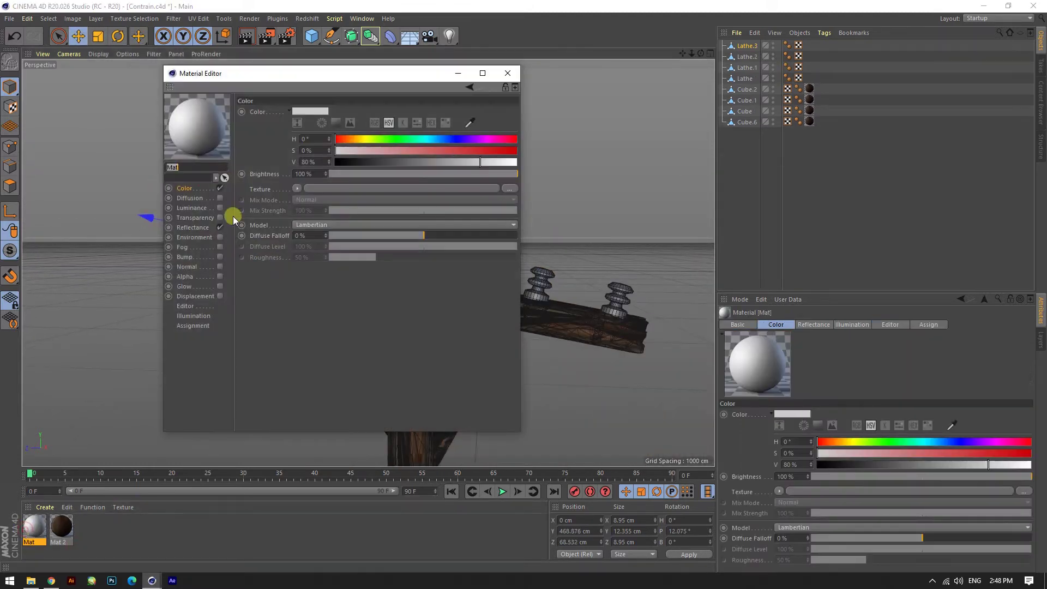
left_click(305, 112)
left_click(290, 147)
left_click(508, 72)
left_click_drag(35, 526, 238, 227)
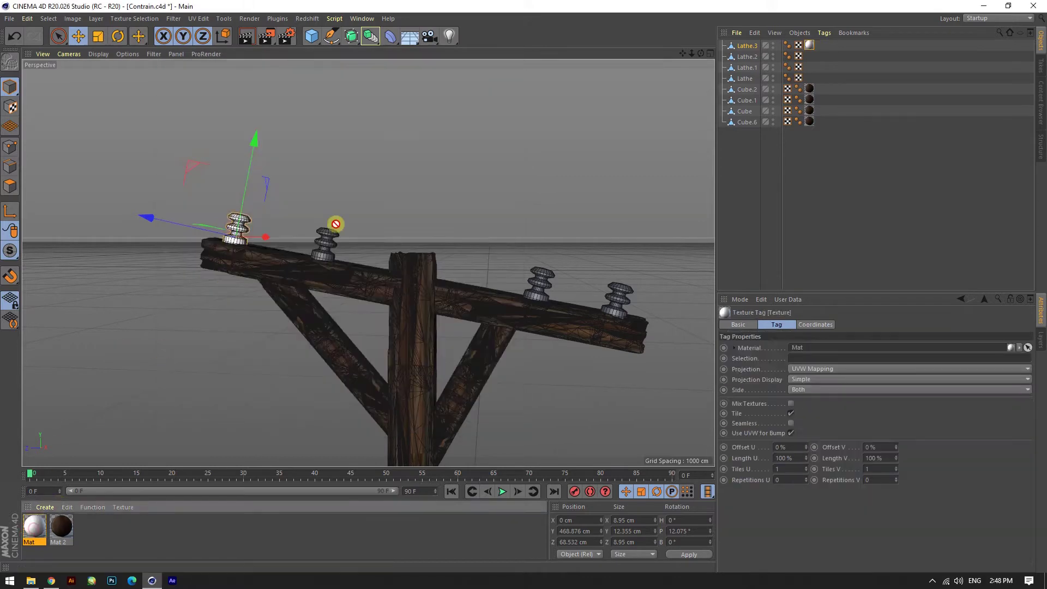
left_click_drag(625, 300, 621, 299)
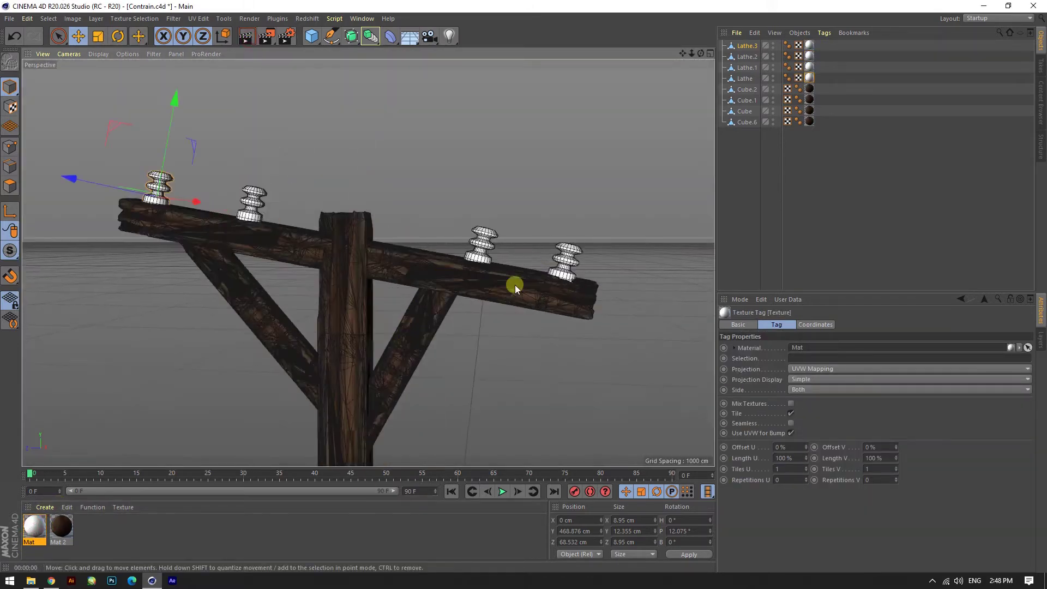
- Give Mat's colour a Gradient texture with edited knots and raised turbulence, then render
double_click(35, 526)
left_click(297, 188)
left_click(310, 305)
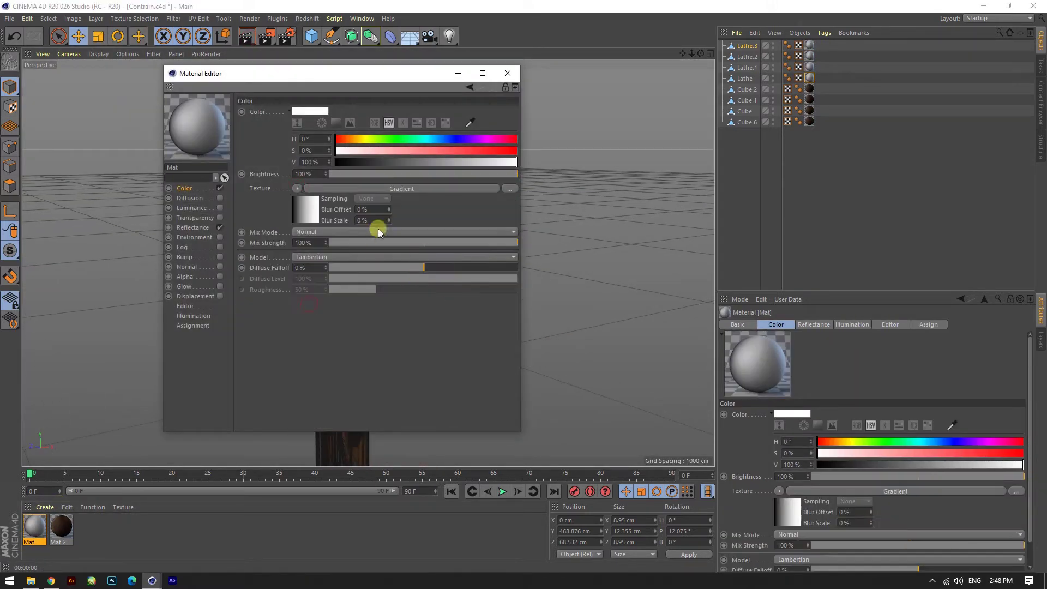
left_click(394, 183)
double_click(292, 208)
left_click(282, 256)
double_click(402, 207)
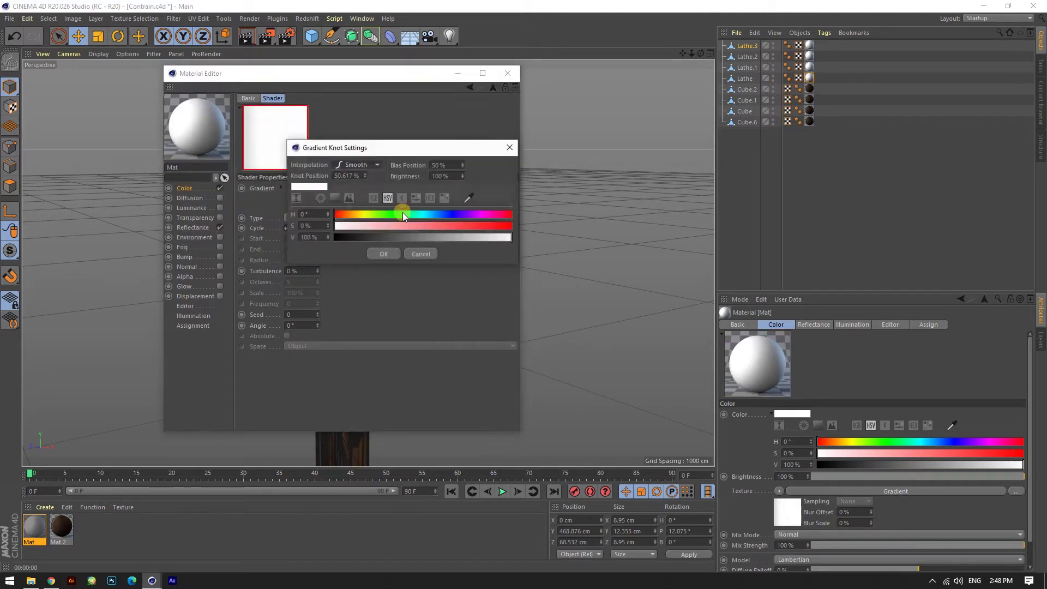
left_click(383, 253)
left_click_drag(316, 269, 444, 154)
left_click(507, 73)
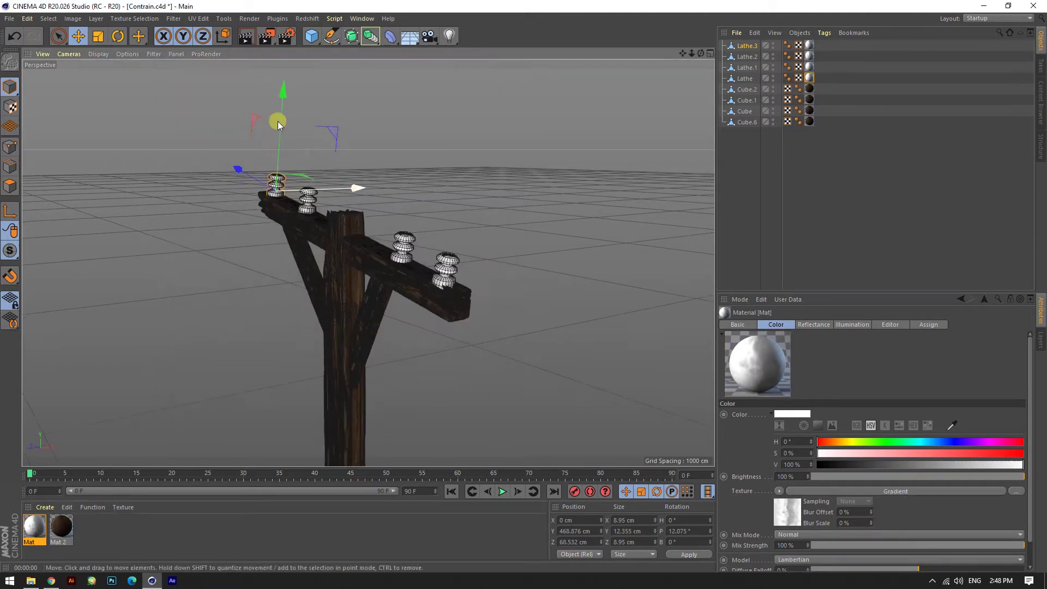
key("ctrl+r")
- Group all the pole's parts into a Null and paste a copy off to the right
left_click(487, 276)
mouse_move(489, 277)
left_mouse_down("alt")
mouse_move(263, 251)
mouse_move(330, 191)
left_mouse_up("alt")
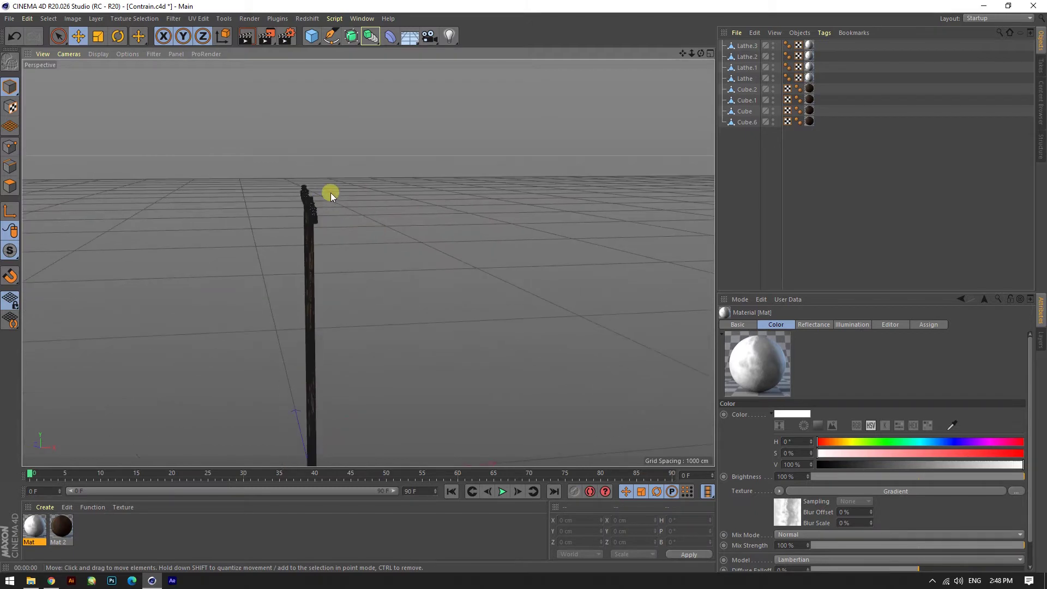
left_click_drag(300, 152, 345, 175, "alt")
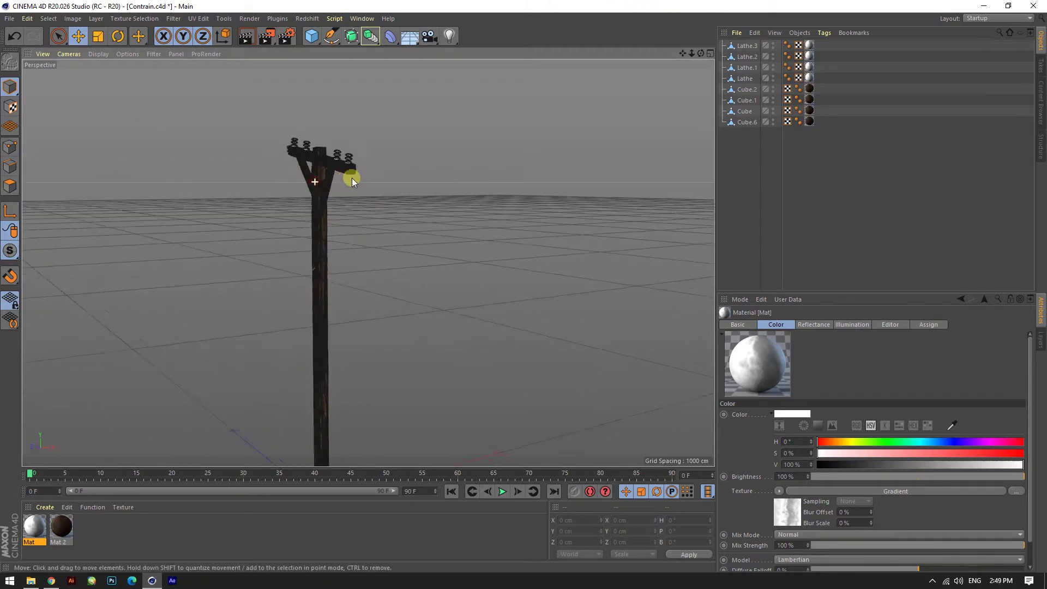
left_click_drag(744, 43, 750, 124)
key("alt+g")
key("ctrl+c")
key("ctrl+v")
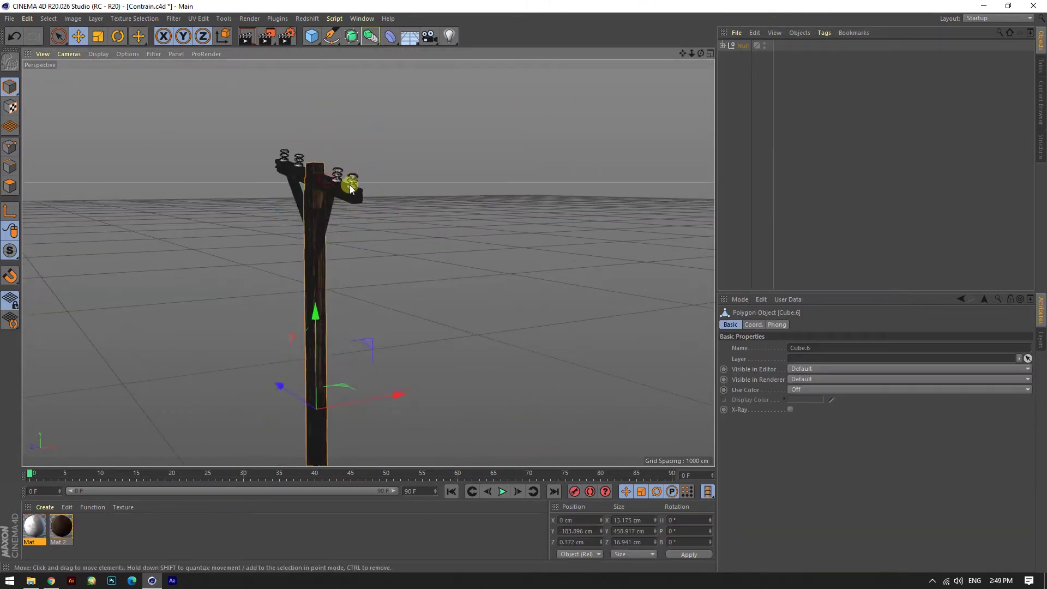
mouse_move(252, 193)
left_mouse_down()
mouse_move(334, 173)
mouse_move(582, 216)
left_mouse_up()
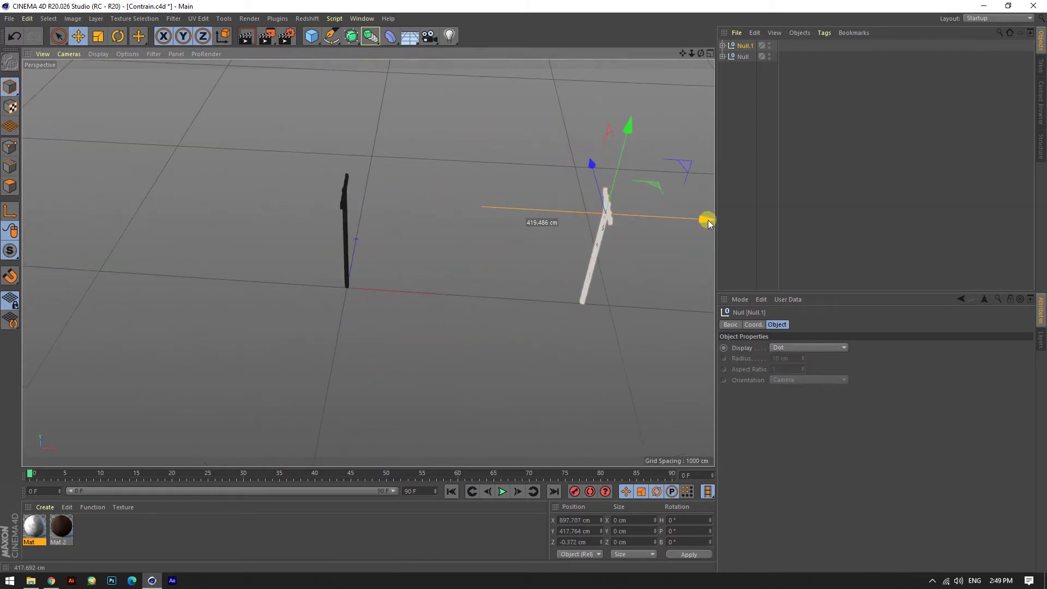
- Merge the cross-arm parts into one object, then orbit to view both poles
left_click_drag(708, 223, 596, 159, "alt")
left_click(596, 207)
scroll(622, 231, "up", 3)
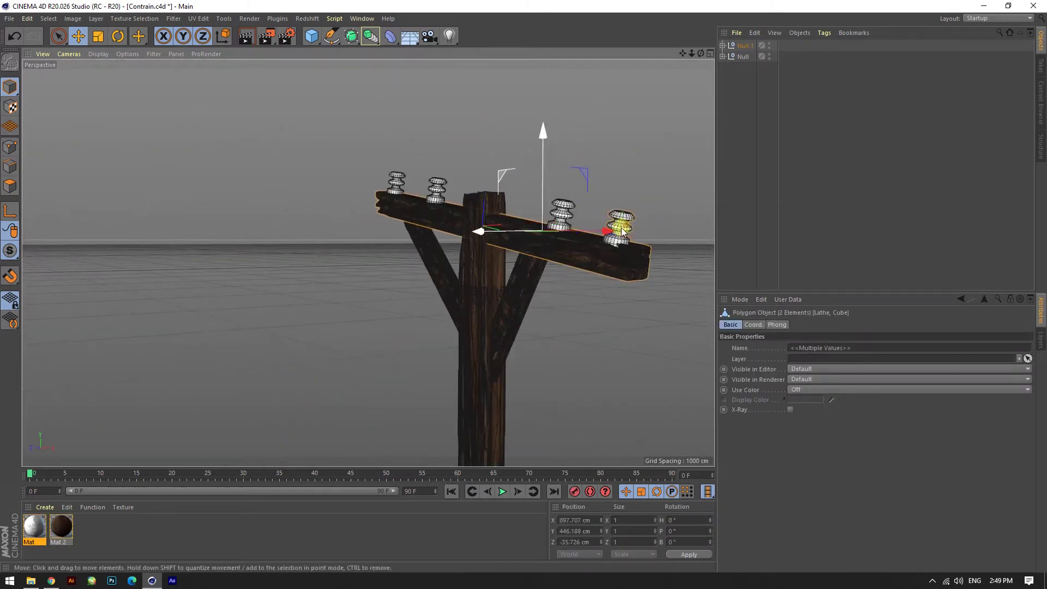
right_click(559, 230)
left_click(606, 302)
key("r")
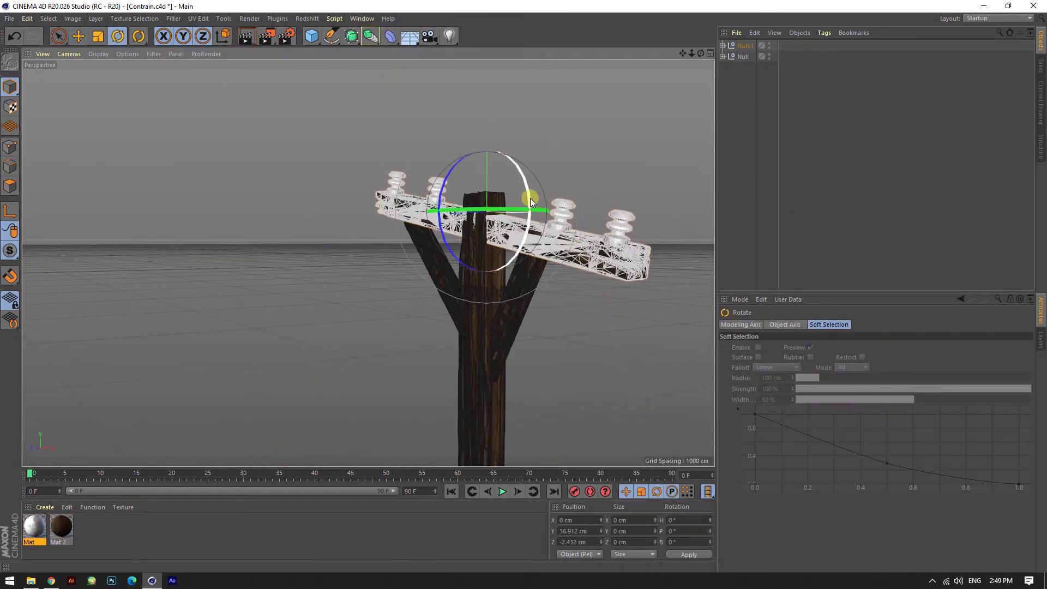
left_click_drag(530, 198, 524, 185)
key("ctrl+z")
key("e")
left_click(499, 358)
mouse_move(499, 358)
left_mouse_down("alt")
mouse_move(524, 335)
mouse_move(501, 311)
left_mouse_up("alt")
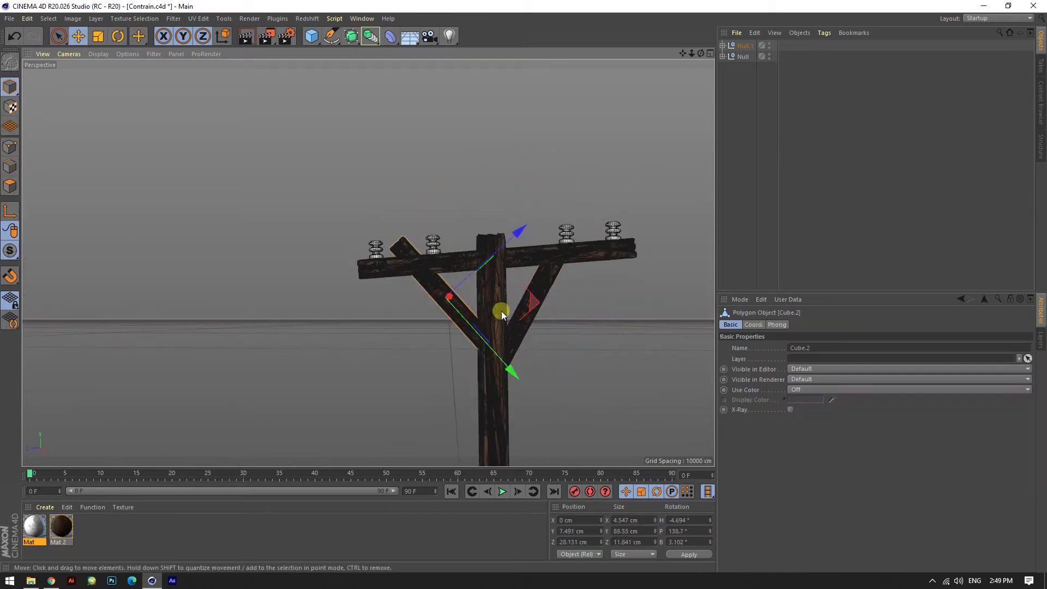
left_click(585, 325)
mouse_move(584, 325)
left_mouse_down("alt")
mouse_move(433, 244)
mouse_move(625, 171)
mouse_move(179, 188)
left_mouse_up("alt")
- Rename the second pole's top insulator from C1 to C1.1
left_click(175, 187)
left_click(722, 56)
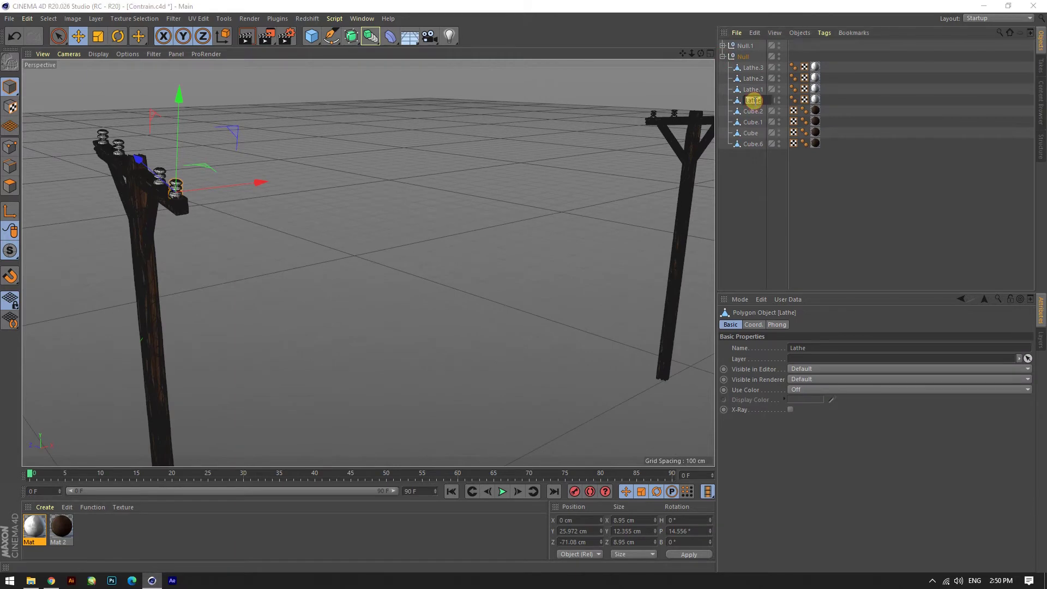
left_click(722, 46)
left_click(752, 89)
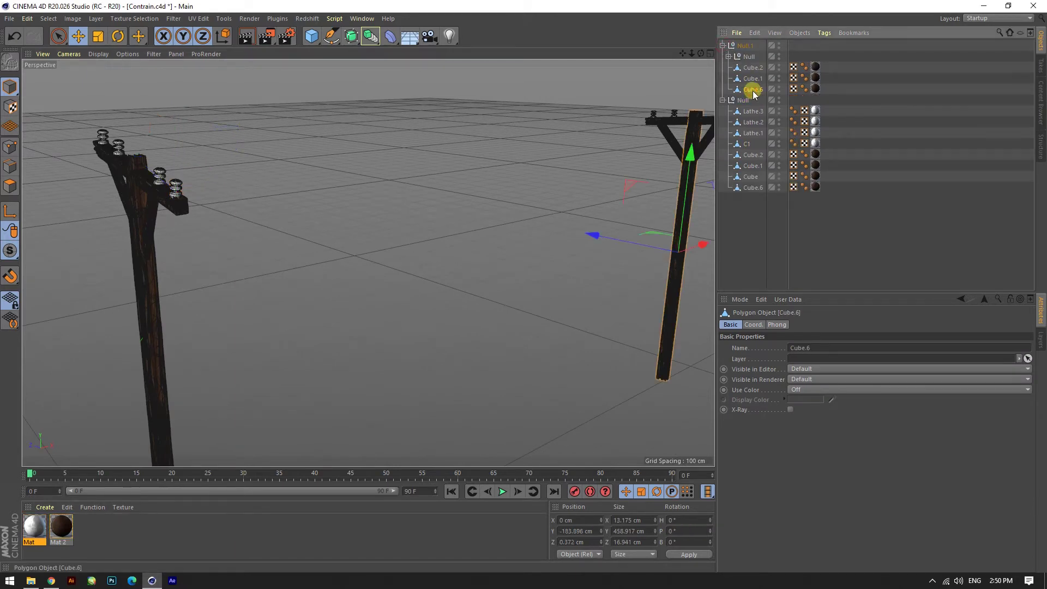
left_click_drag(699, 116, 691, 126, "alt")
left_click(691, 126)
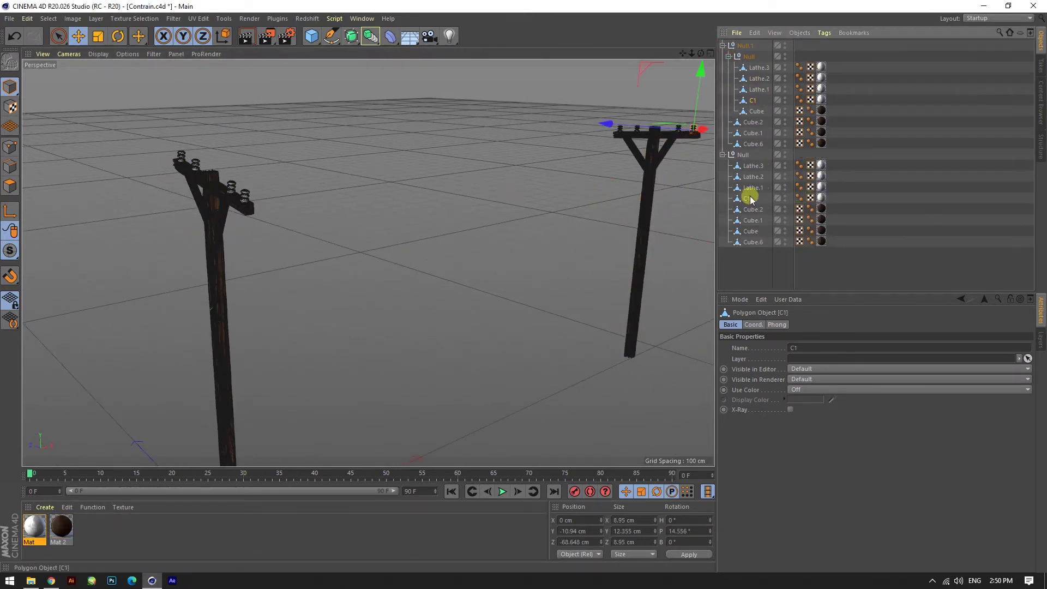
double_click(755, 100)
type(".1")
key("Return")
left_click_drag(392, 229, 361, 219, "alt")
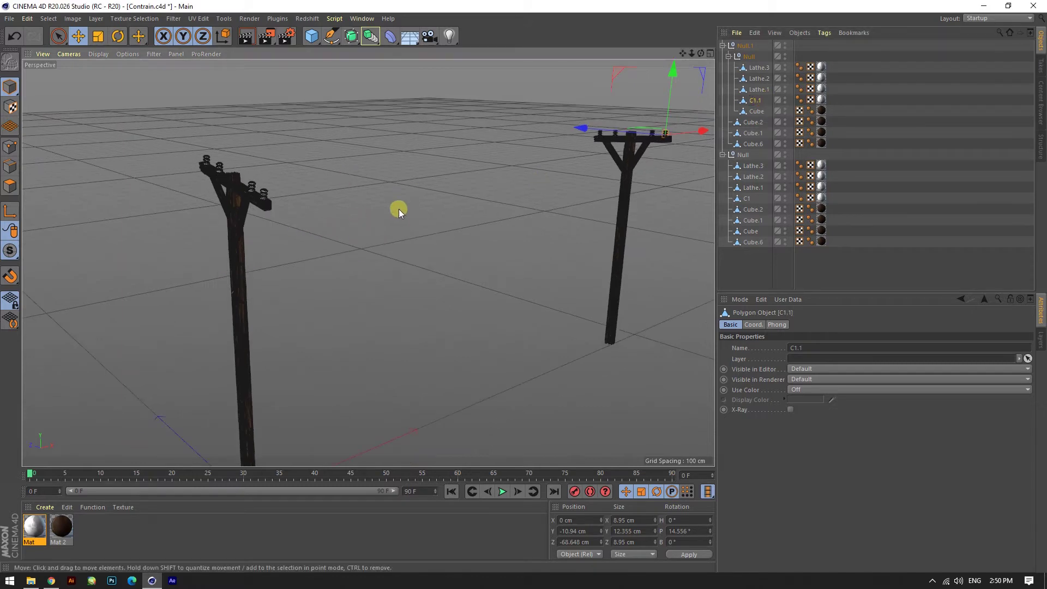
- Draw a two-point wire spline in Front view from the left pole top to the right pole top
key("F4")
scroll(256, 404, "down", 3)
scroll(127, 185, "up", 3)
key("p")
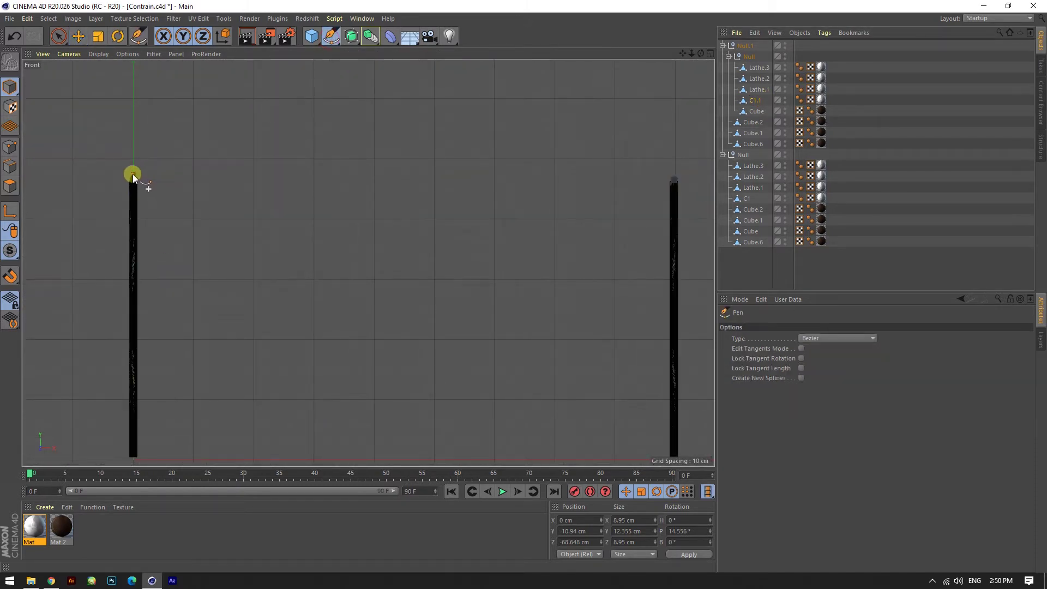
left_click(133, 175)
left_click(674, 180)
- Attempt to subdivide the wire's points, then orbit to see the wire in perspective
key("space")
right_click(439, 178)
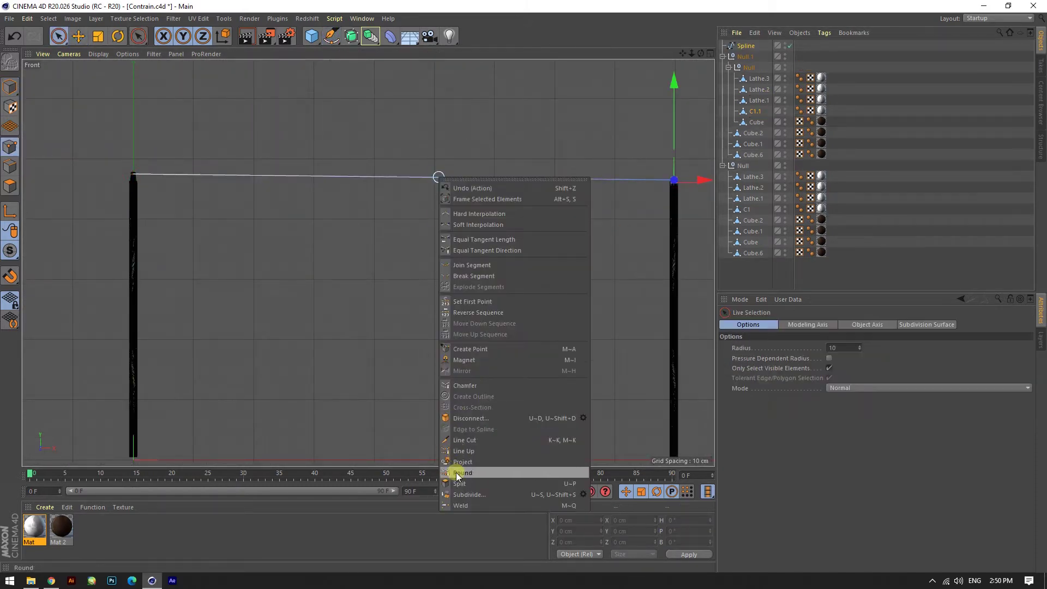
left_click(457, 473)
left_click(745, 46)
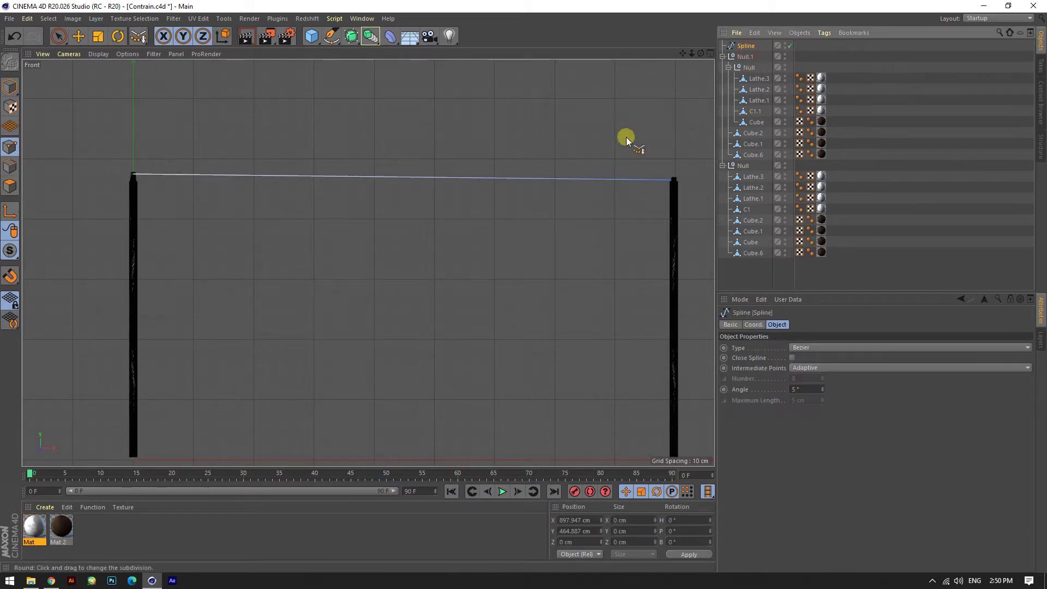
right_click(371, 178)
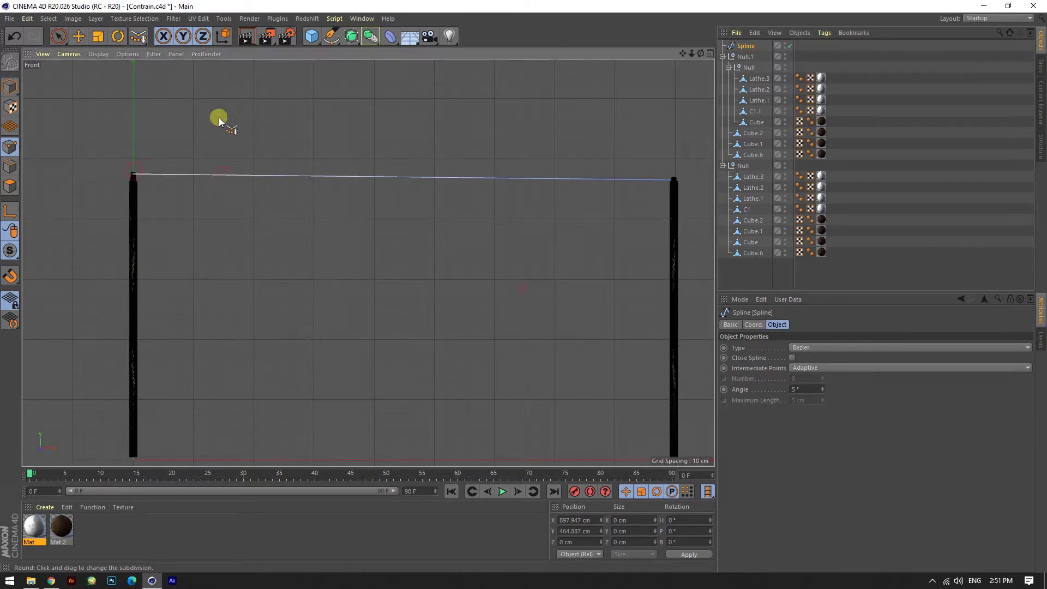
middle_click(221, 172)
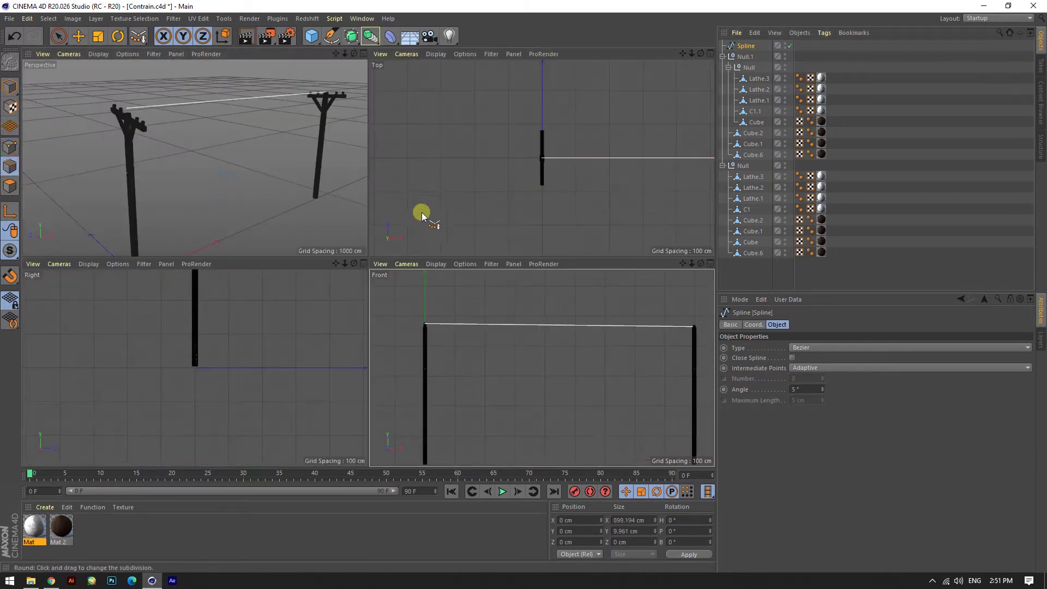
key("F1")
left_click_drag(460, 185, 2, 179, "alt")
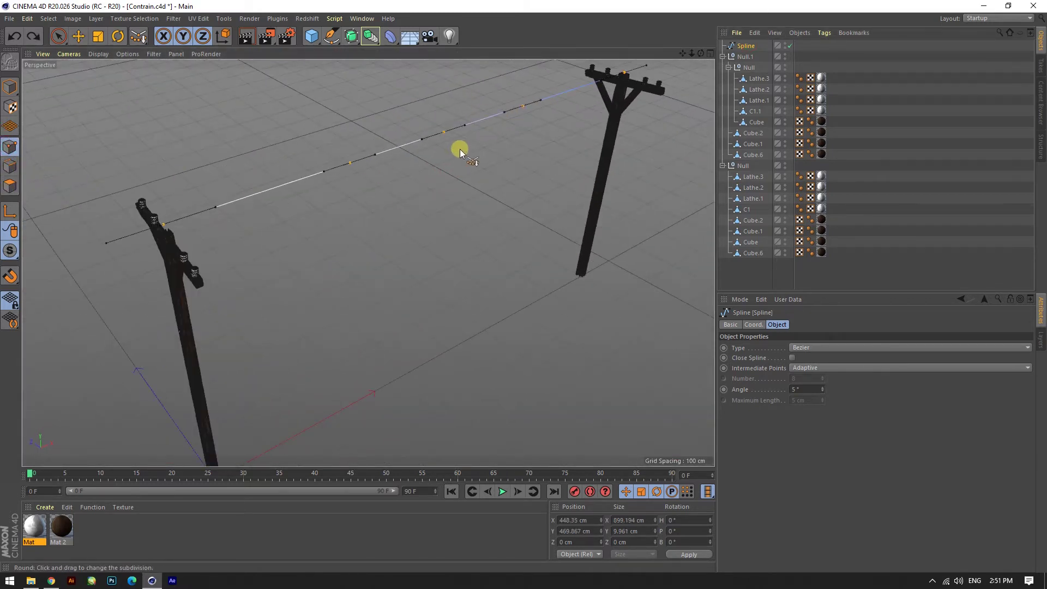
- Round the wire into 48 evenly spaced B-Spline points
right_click(165, 223)
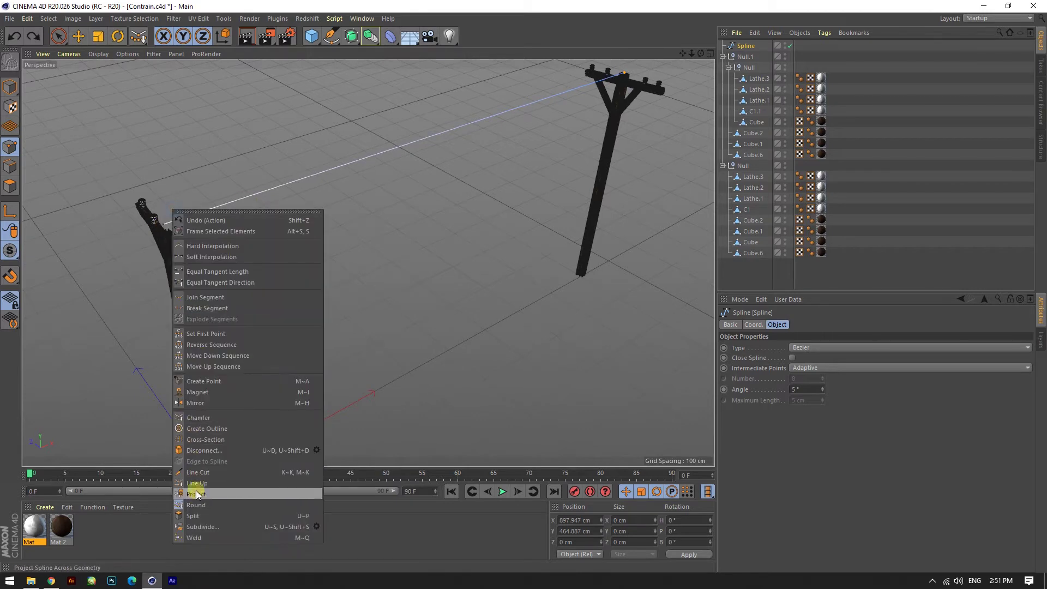
left_click(197, 488)
right_click(165, 222)
left_click(196, 505)
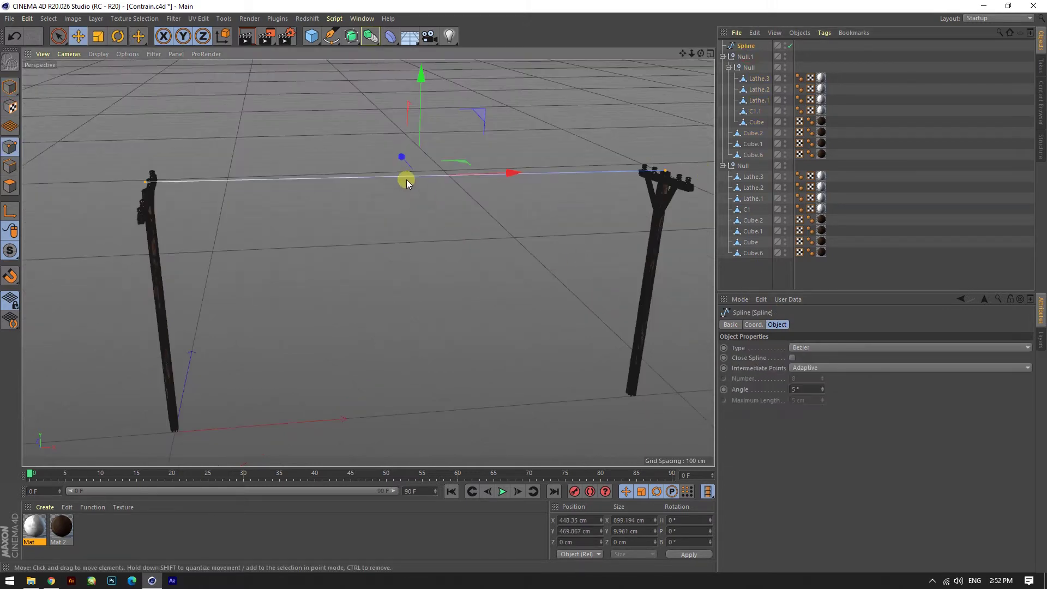
right_click(407, 179)
left_click(431, 470)
left_click_drag(471, 180, 473, 183)
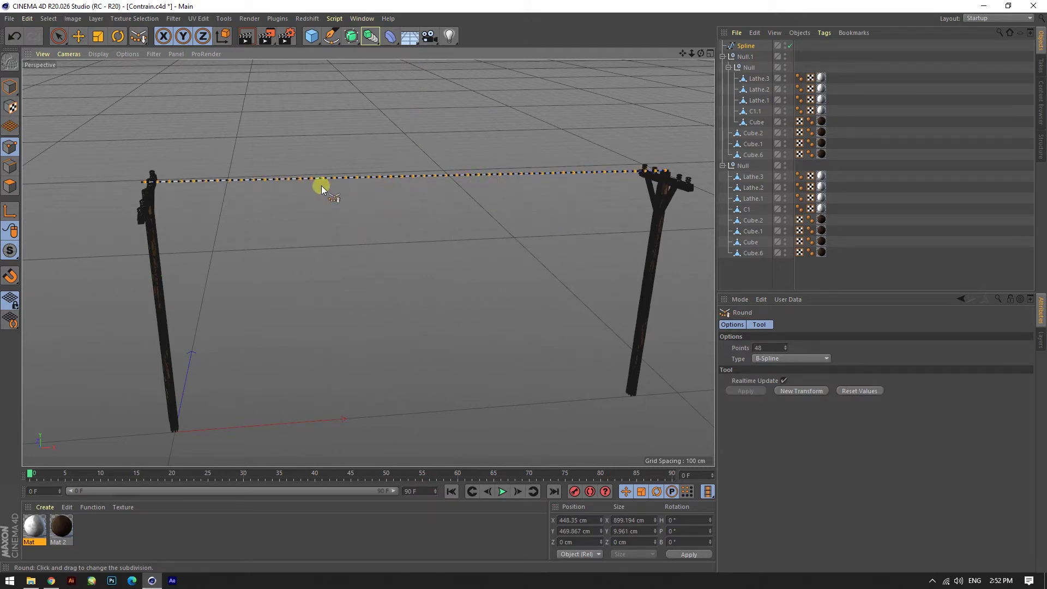
mouse_move(321, 189)
left_mouse_down("alt")
mouse_move(484, 169)
mouse_move(397, 255)
left_mouse_up("alt")
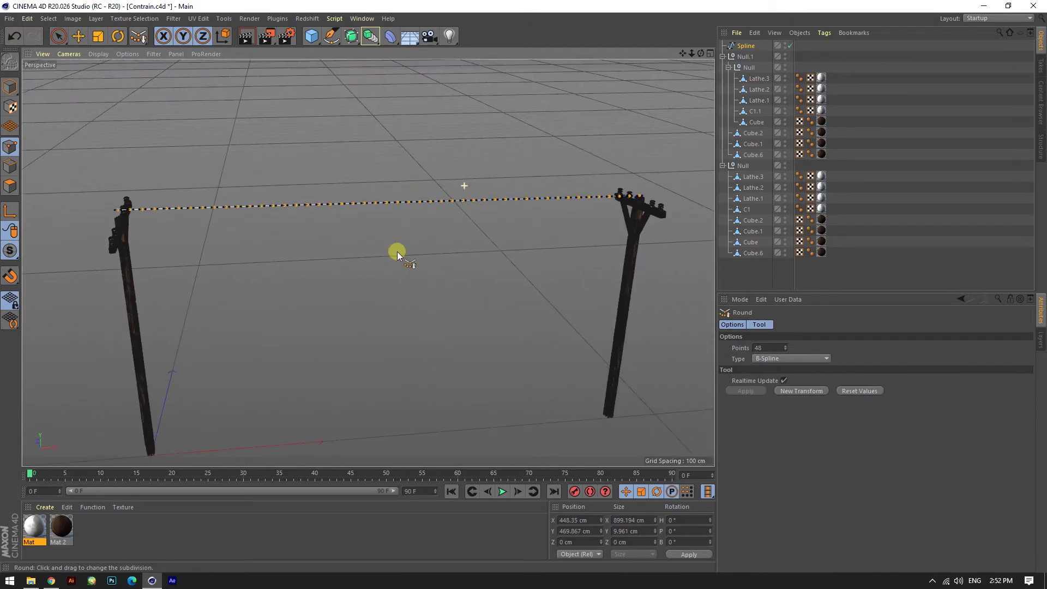
- Add, then delete, the wire spline's Constraint tag, undoing an accidentally added cube
left_click(9, 86)
right_click(744, 46)
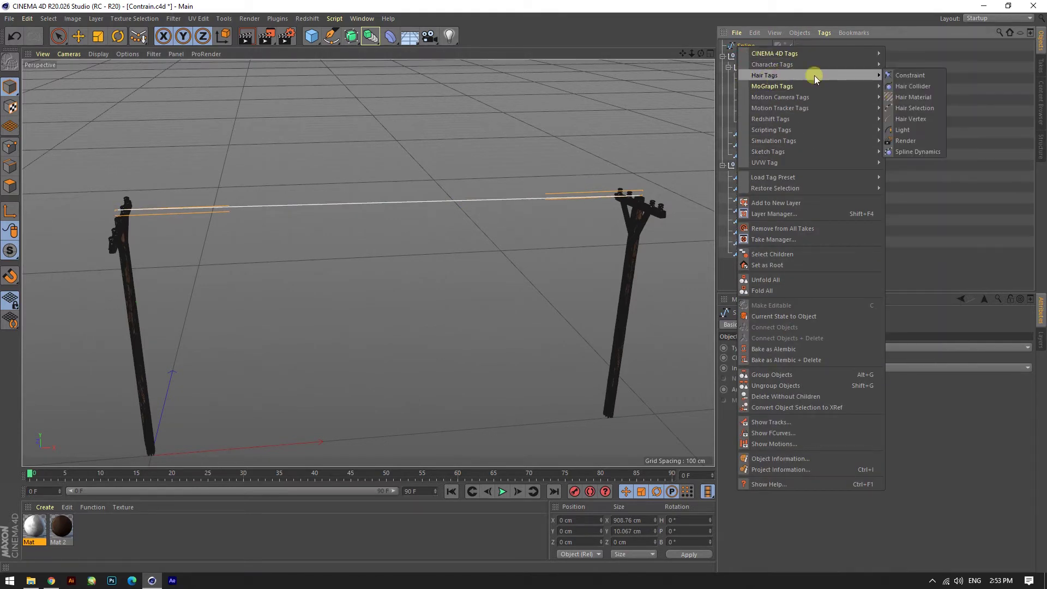
left_click(909, 86)
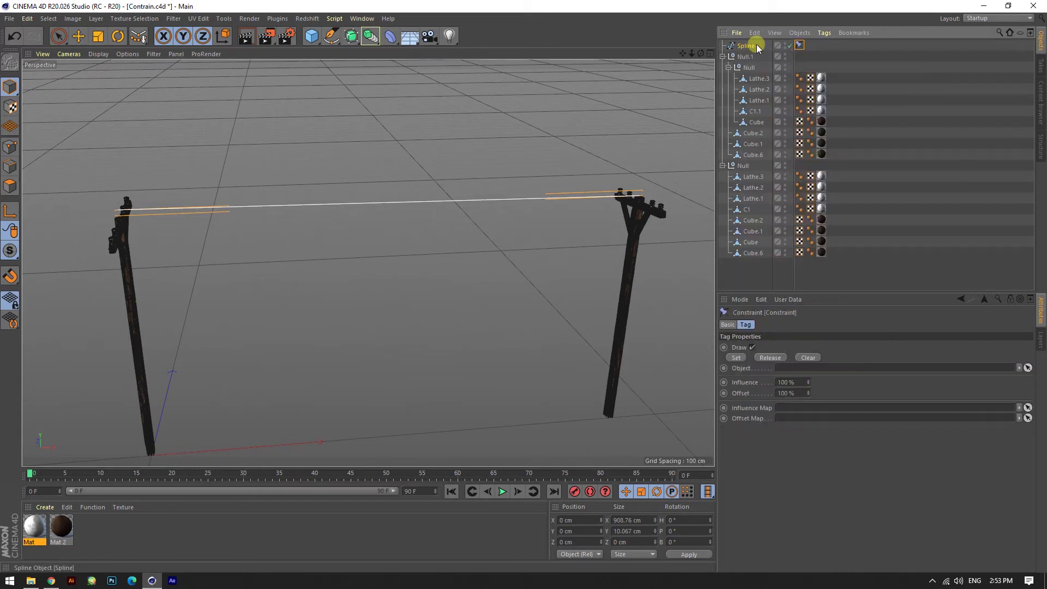
left_click(797, 47)
key("Delete")
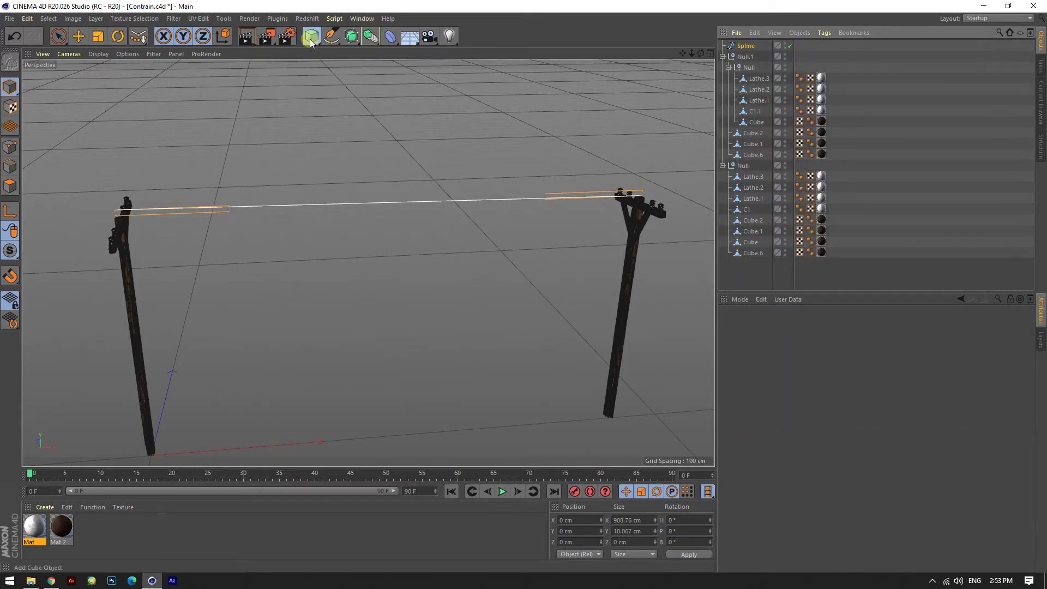
left_click(310, 37)
key("ctrl+z")
- Move the cable's end point up onto the first pole's crossarm insulator
key("e")
mouse_move(272, 243)
left_mouse_down("alt")
mouse_move(337, 264)
mouse_move(330, 255)
left_mouse_up("alt")
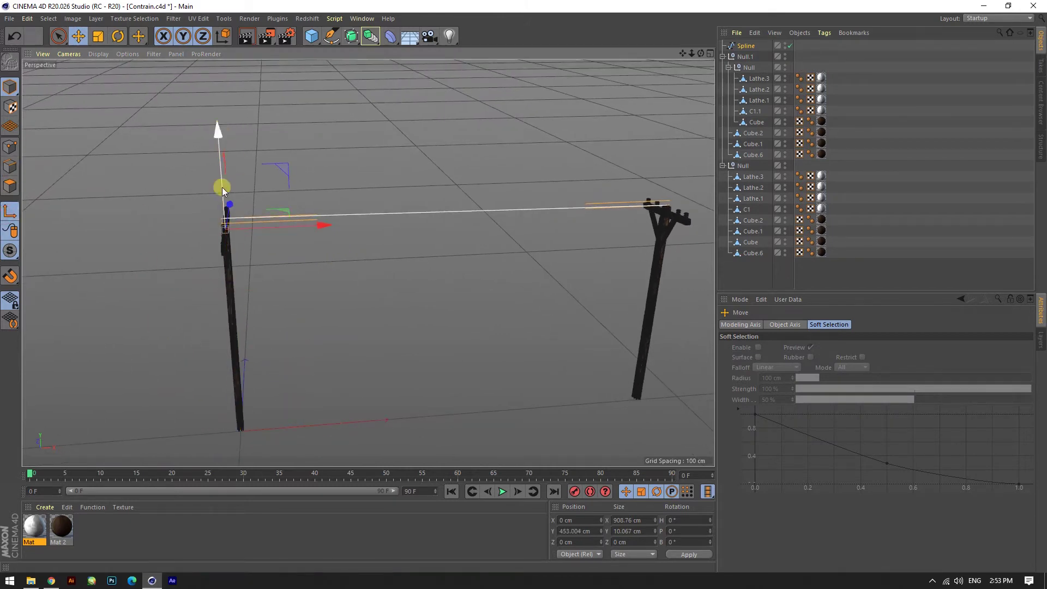
middle_click(85, 216)
middle_click(301, 227)
mouse_move(437, 341)
left_mouse_down("alt")
mouse_move(285, 276)
mouse_move(392, 345)
left_mouse_up("alt")
left_click_drag(488, 353, 500, 276)
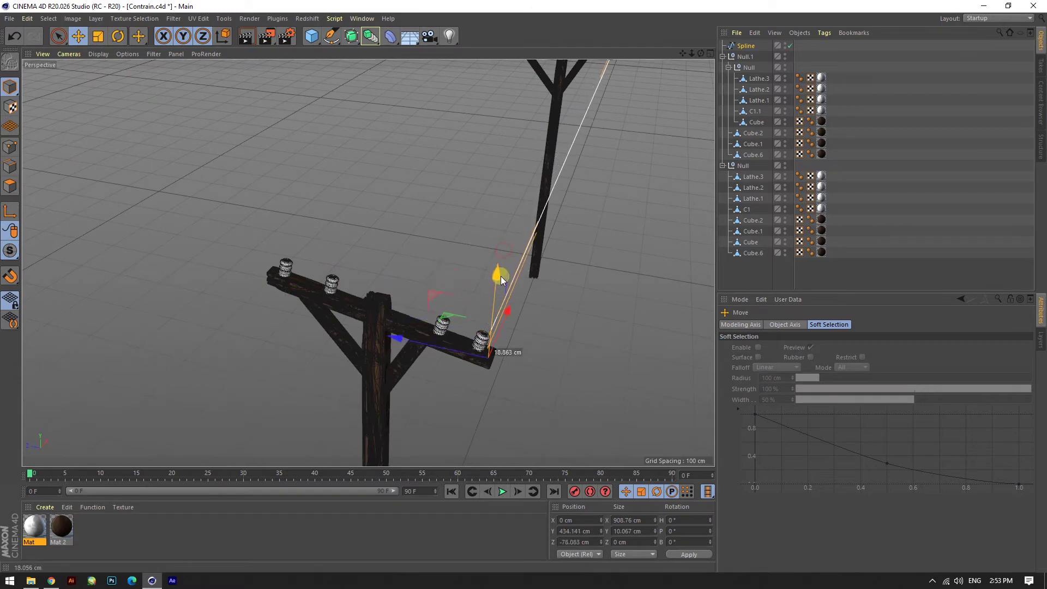
mouse_move(405, 348)
left_mouse_down()
mouse_move(399, 340)
mouse_move(436, 266)
mouse_move(263, 292)
mouse_move(650, 239)
left_mouse_up()
mouse_move(649, 240)
right_mouse_down("alt")
mouse_move(596, 327)
mouse_move(3, 145)
right_mouse_up("alt")
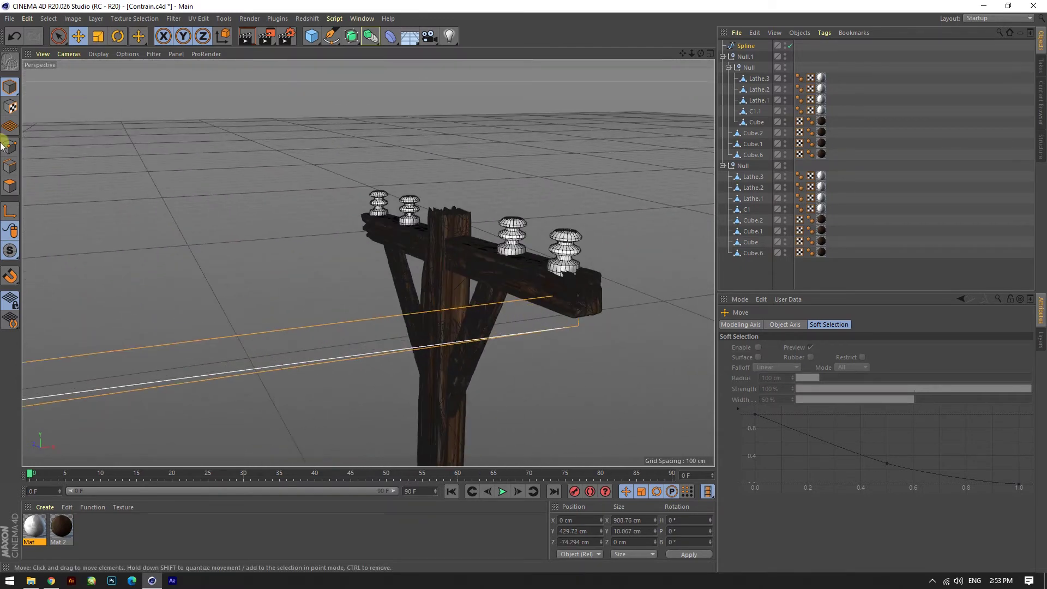
- In Points mode, box-select the spline points near the right pole's crossarm and move them closer
left_click(59, 36)
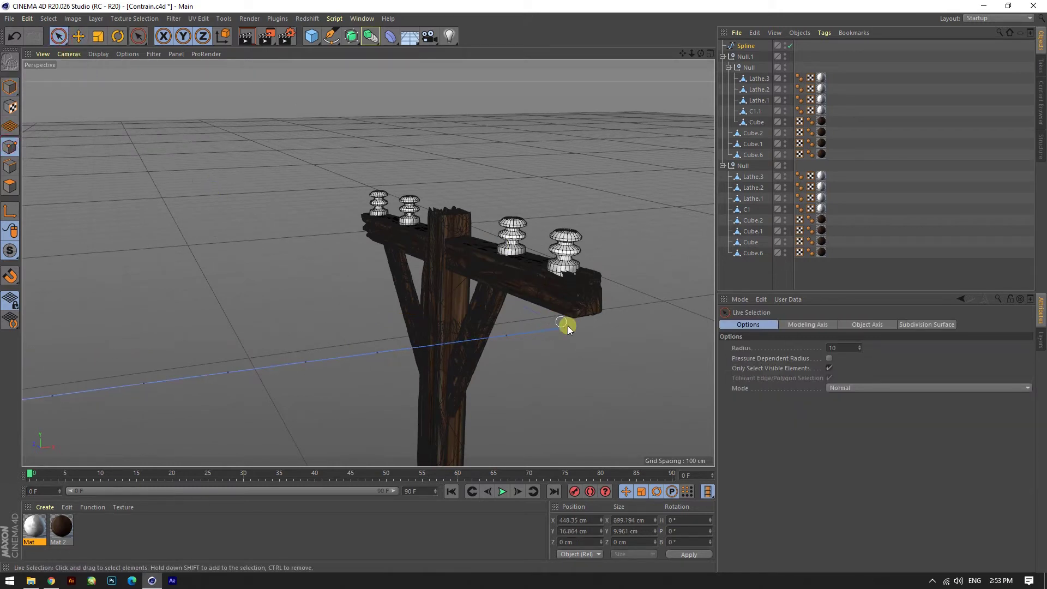
right_click_drag(514, 244, 104, 336, "alt")
mouse_move(153, 313)
right_mouse_down("alt")
mouse_move(603, 217)
mouse_move(562, 295)
right_mouse_up("alt")
key("0")
left_click_drag(108, 315, 670, 408)
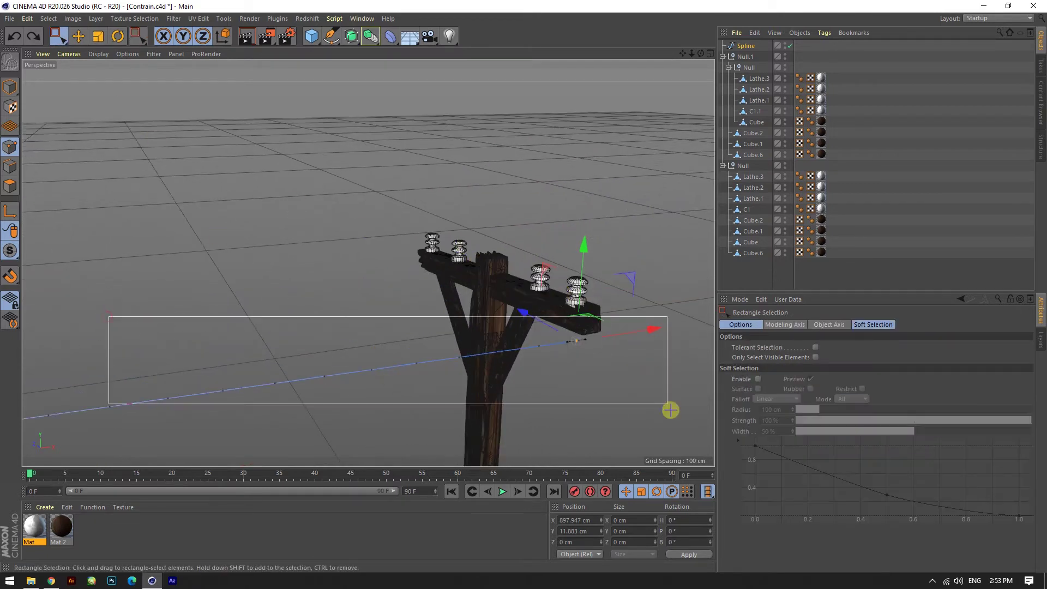
mouse_move(368, 273)
left_mouse_down()
mouse_move(269, 296)
mouse_move(652, 384)
mouse_move(439, 248)
left_mouse_up()
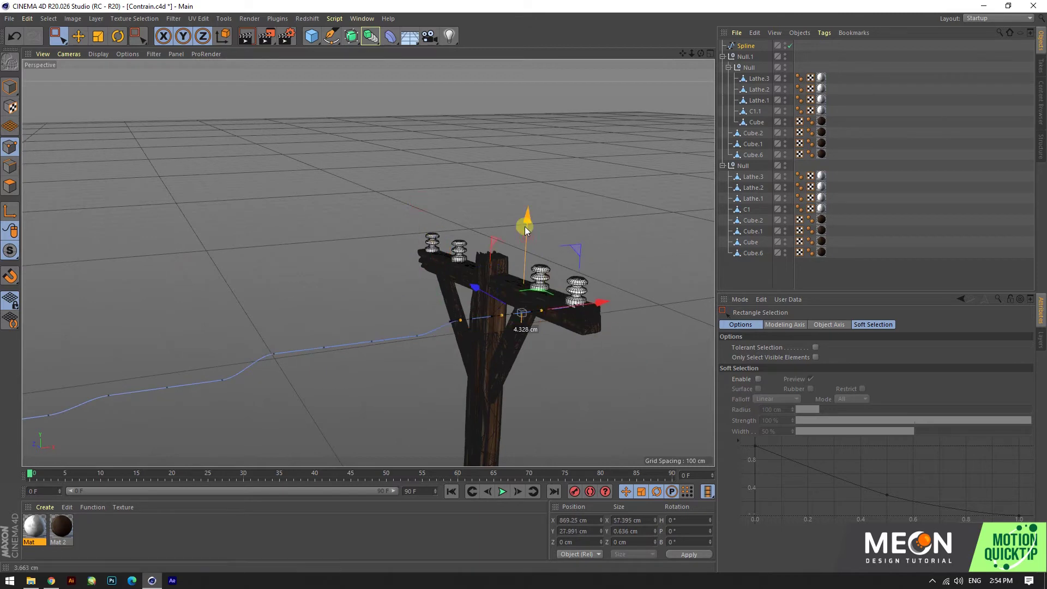
- Raise the cable's end point onto the outermost insulator, then return to Model mode
left_click_drag(611, 366, 618, 377)
right_click_drag(619, 378, 584, 220, "alt")
left_click_drag(569, 305, 558, 285)
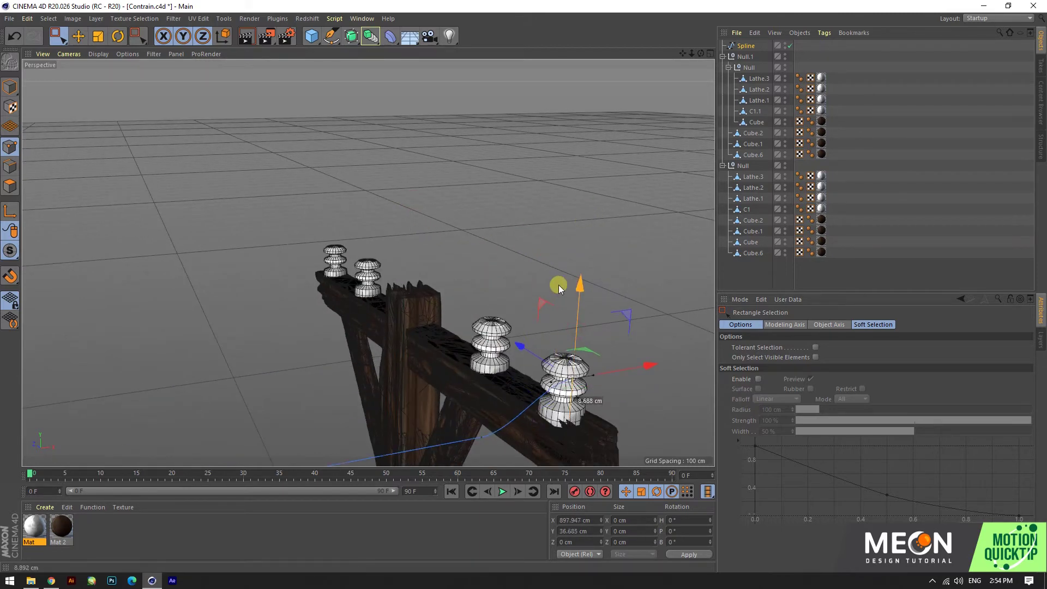
scroll(570, 307, "down", 5)
scroll(570, 307, "down", 4)
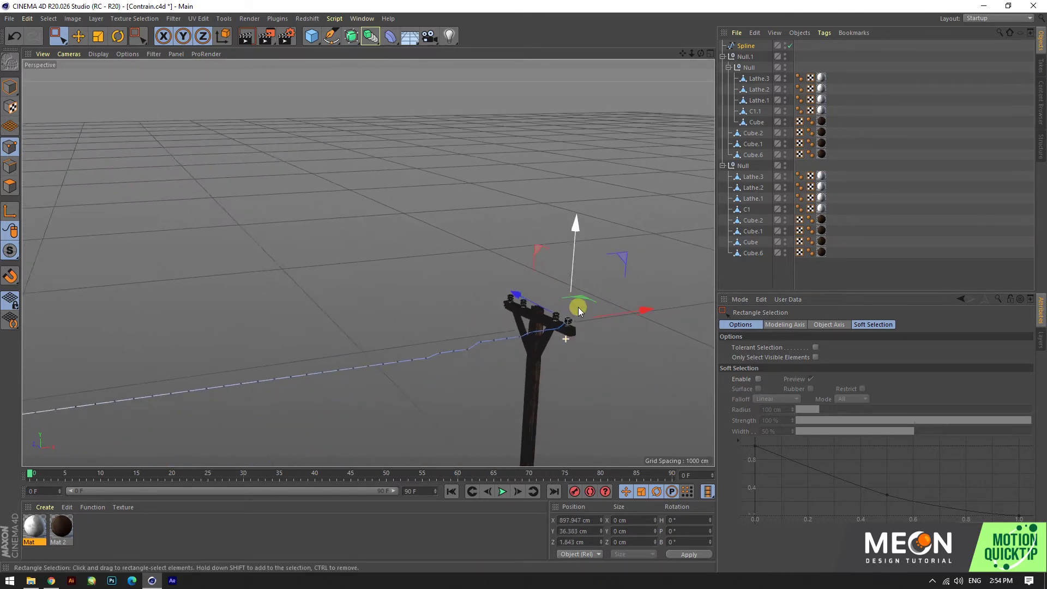
scroll(568, 367, "down", 3)
scroll(567, 367, "down", 2)
left_click(9, 88)
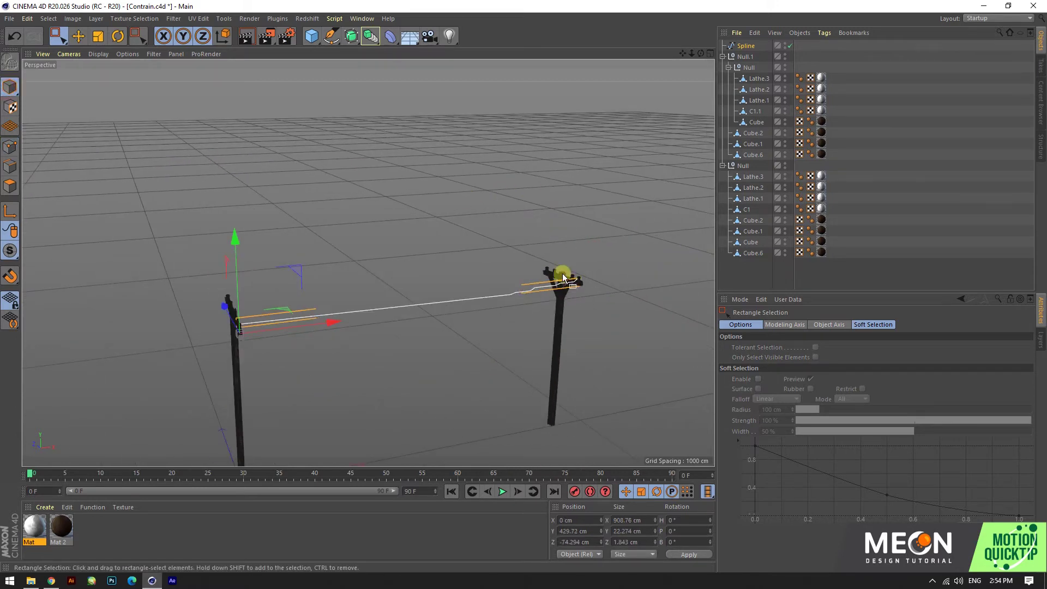
- Add a Constraint tag to the spline and select the cable end point at the insulator
right_click(750, 66)
mouse_move(771, 73)
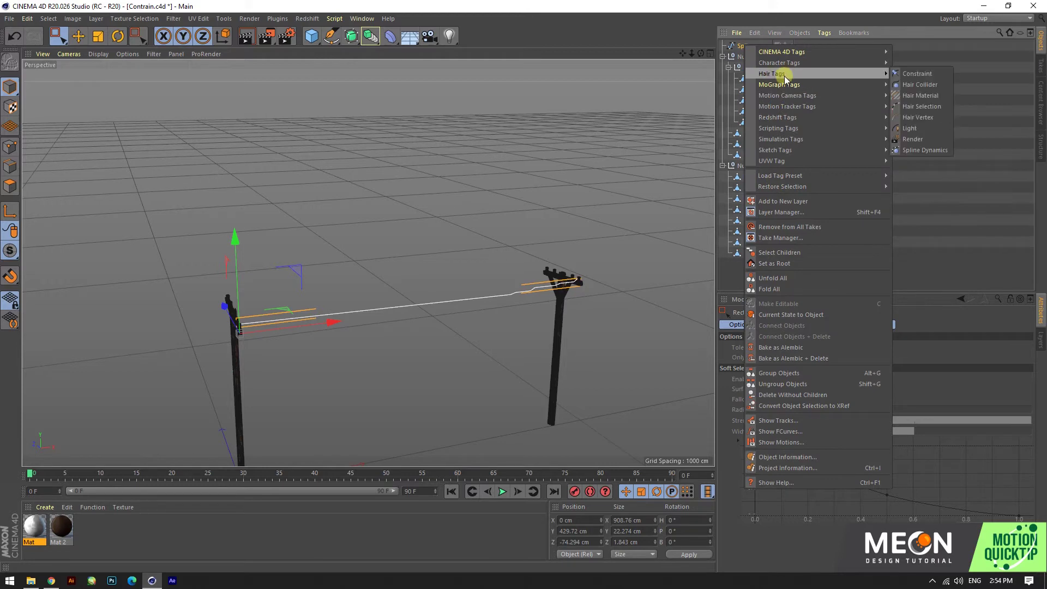
left_click(908, 74)
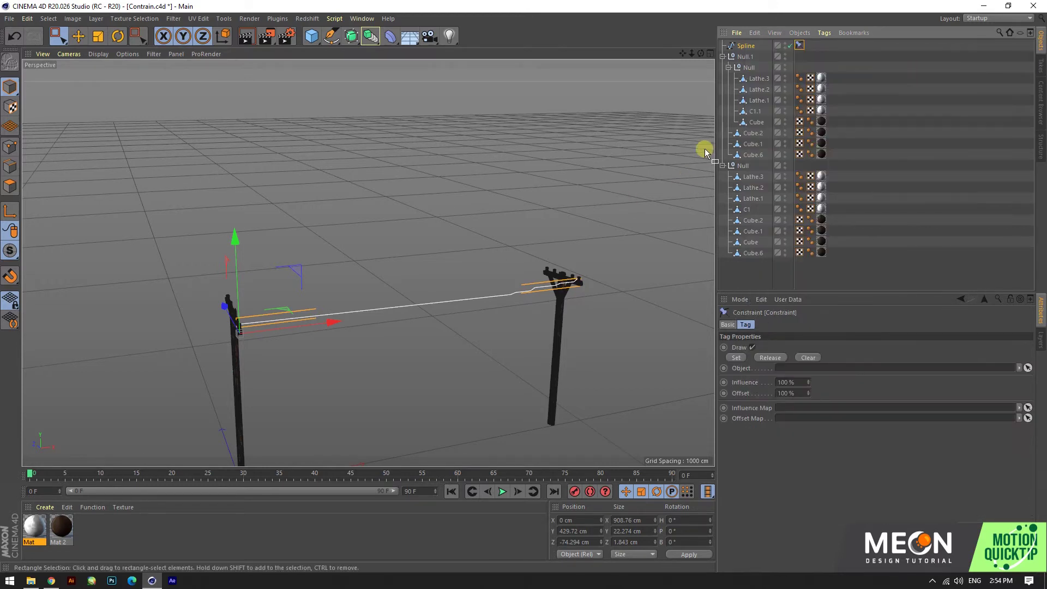
left_click(10, 147)
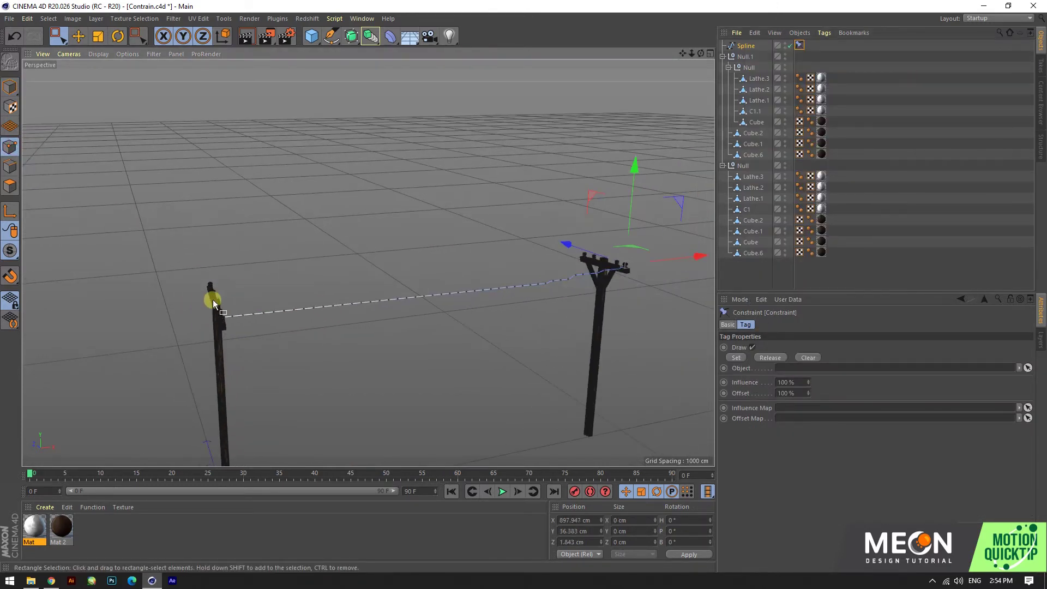
scroll(647, 247, "up", 5)
scroll(503, 321, "up", 5)
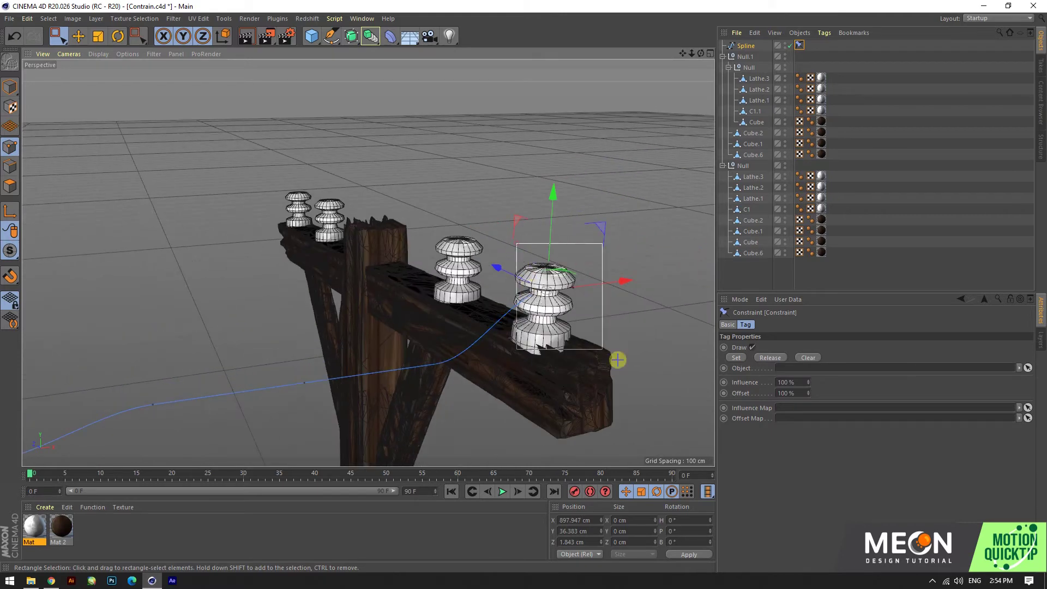
left_click_drag(618, 360, 498, 227, "alt")
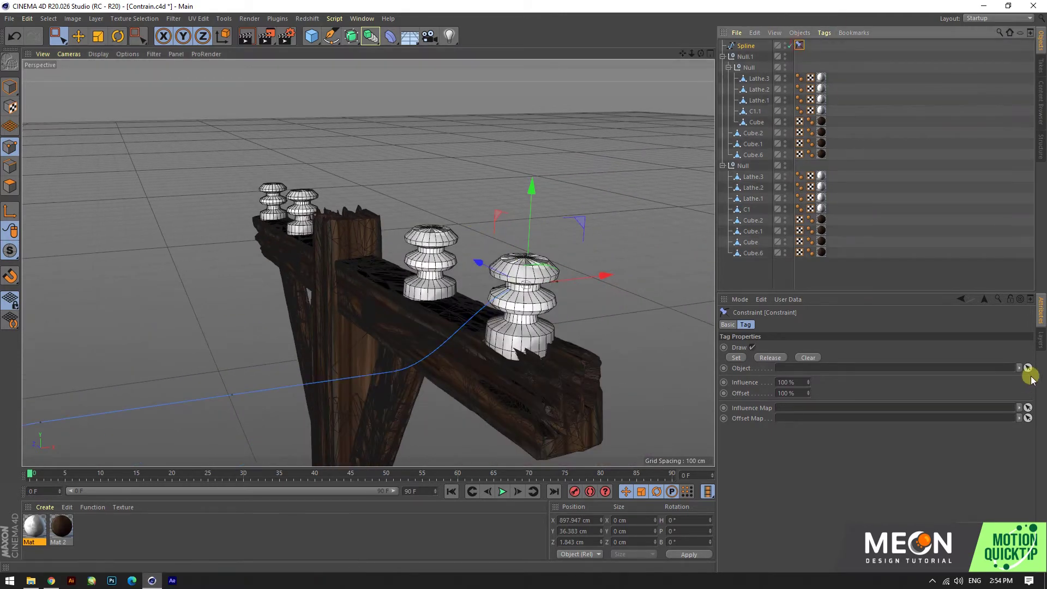
- Link the C1.1 insulator as the Constraint tag's target object
left_click(1029, 375)
left_click(543, 272)
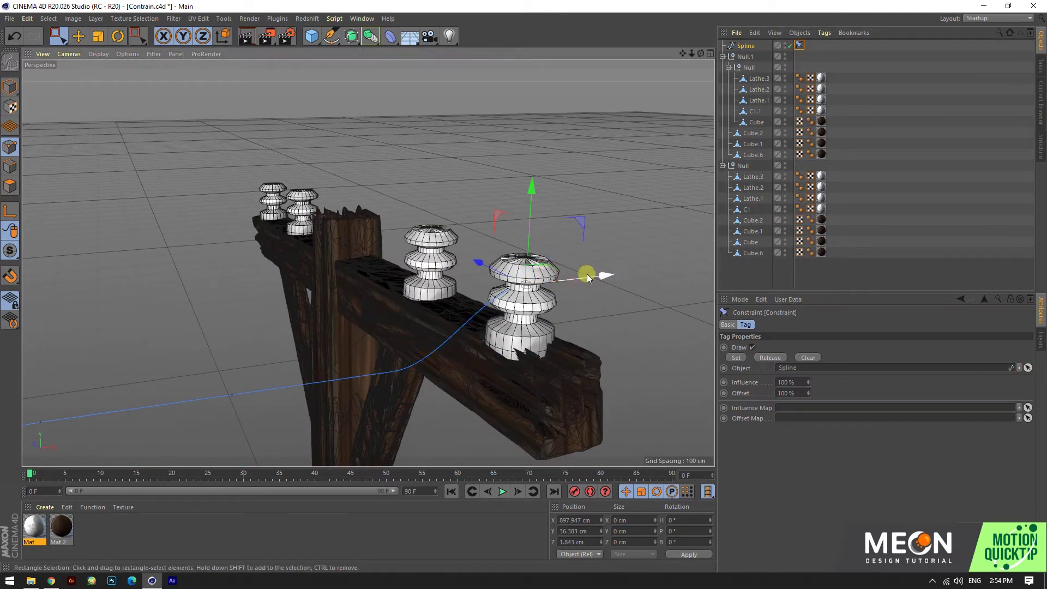
left_click(1028, 368)
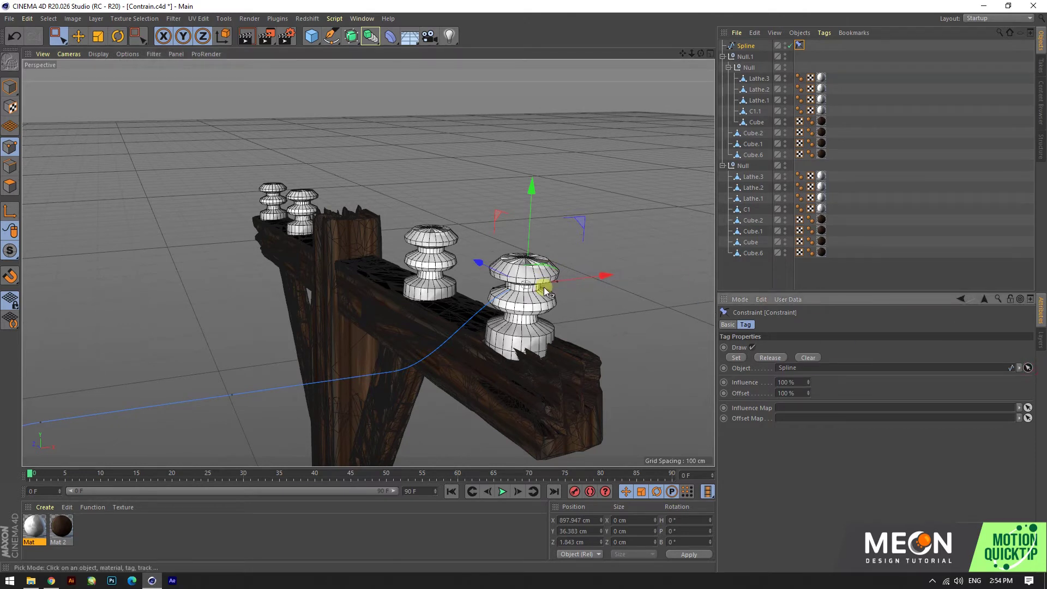
left_click(1018, 368)
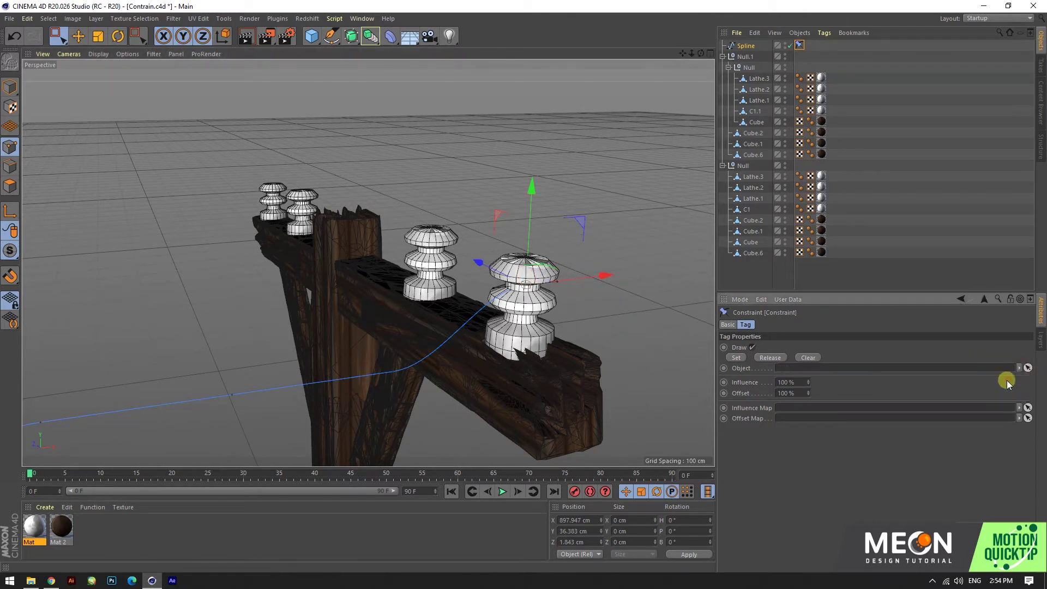
left_click(523, 326)
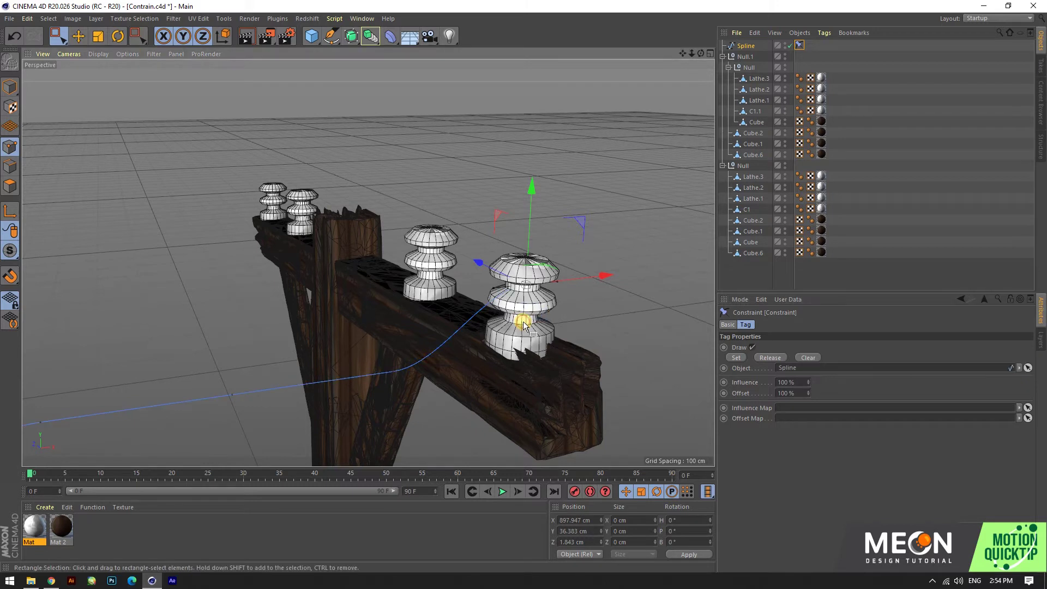
left_click(1027, 368)
left_click(518, 315)
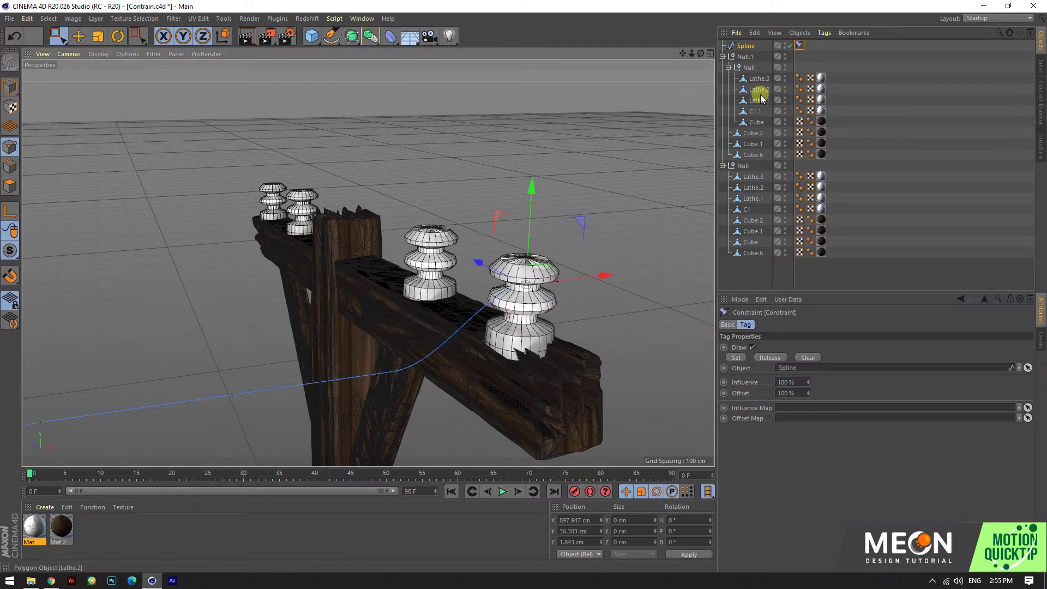
left_click_drag(755, 111, 814, 298)
- Zoom and orbit around to the first pole's insulators
scroll(617, 207, "down", 3)
scroll(679, 264, "down", 3)
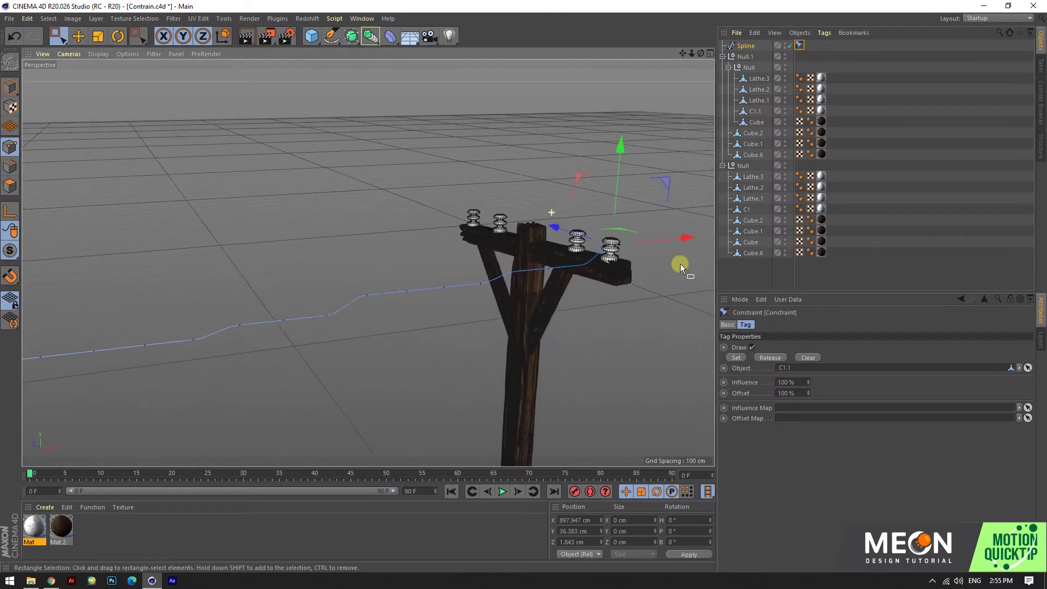
scroll(632, 302, "down", 3)
scroll(640, 273, "down", 2)
mouse_move(640, 272)
left_mouse_down("alt")
mouse_move(632, 299)
mouse_move(220, 176)
left_mouse_up("alt")
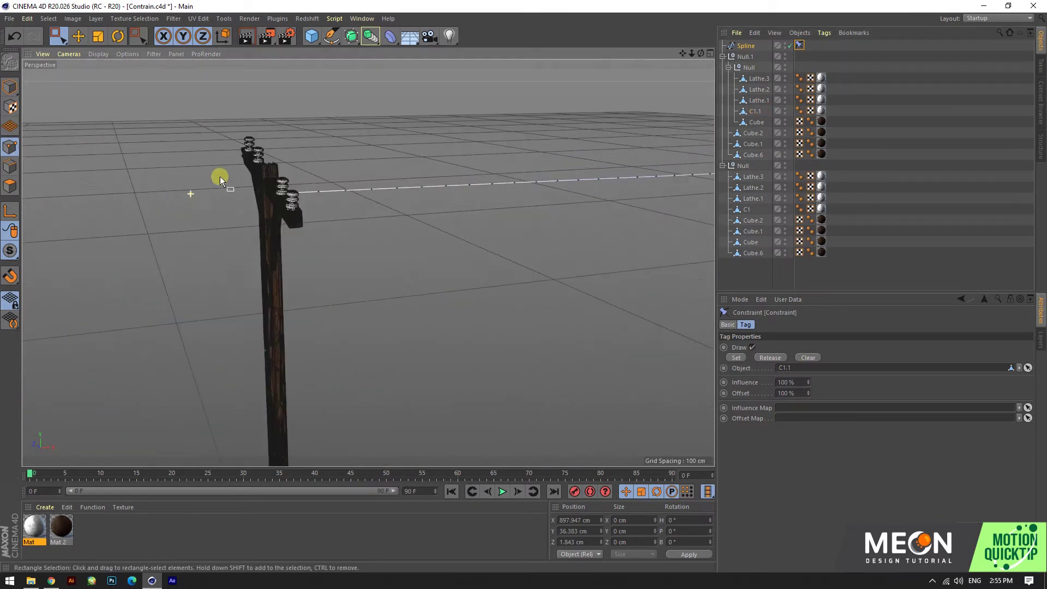
scroll(220, 176, "up", 3)
scroll(277, 185, "up", 3)
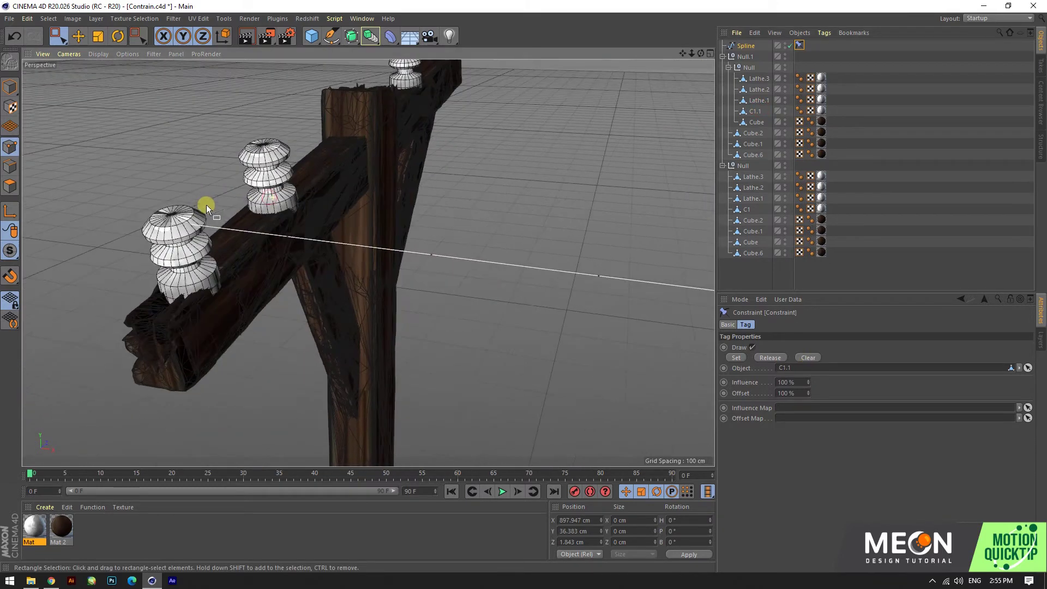
- Add a second Constraint tag targeting insulator C1 and nudge the cable end slightly down
right_click(746, 45)
left_click(932, 71)
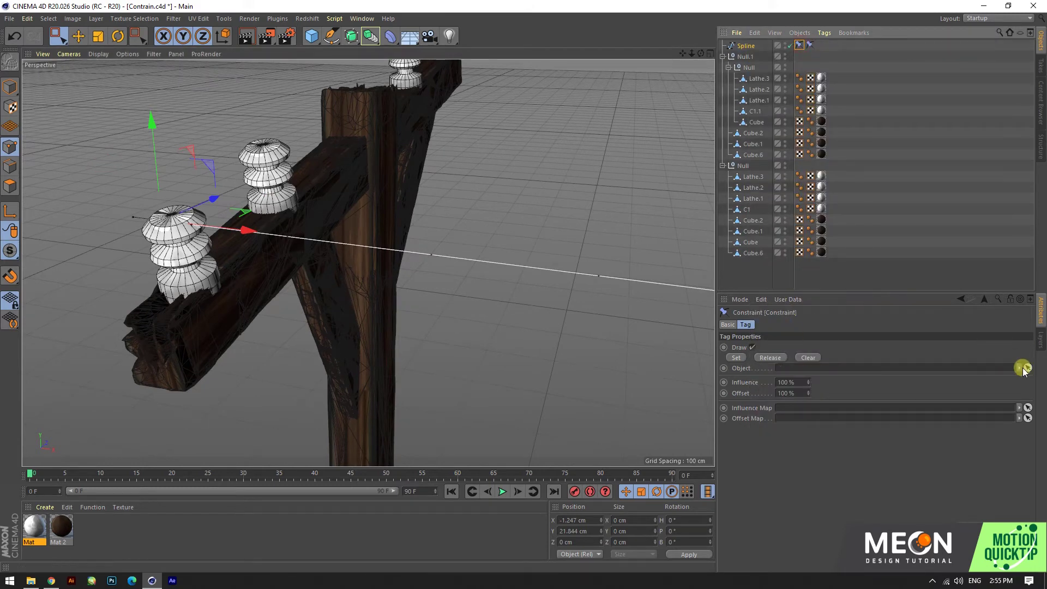
left_click_drag(1022, 369, 750, 217)
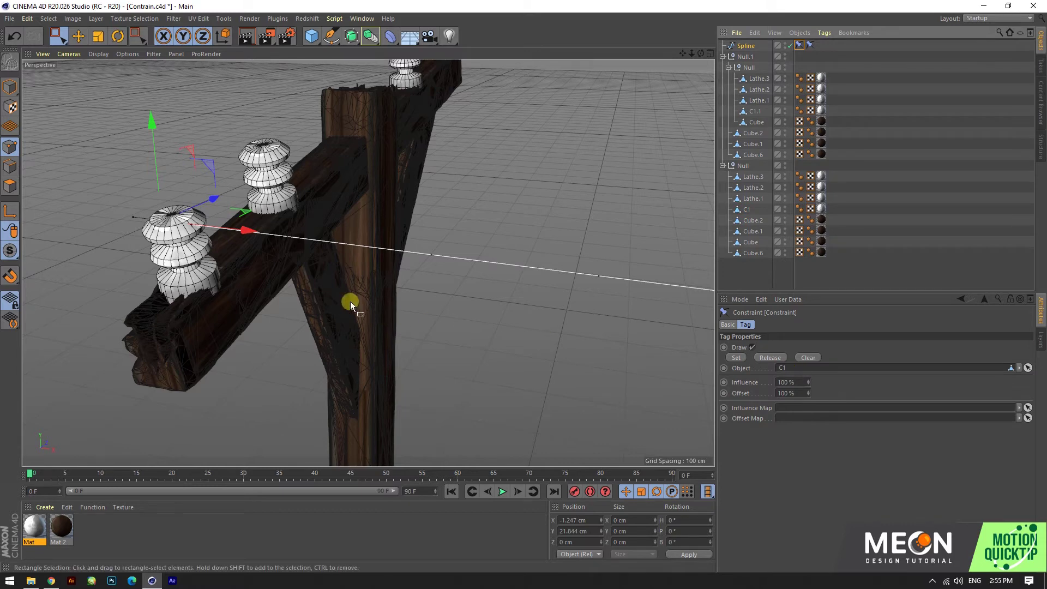
left_click_drag(152, 126, 152, 139)
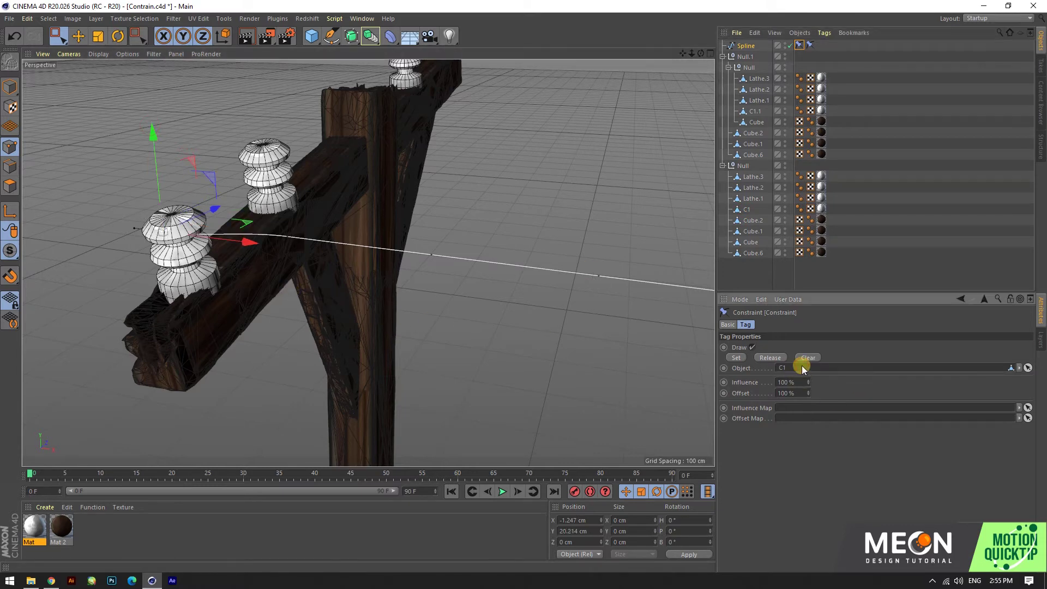
- Frame both poles and add a Spline Dynamics tag to the cable spline
right_click(742, 49)
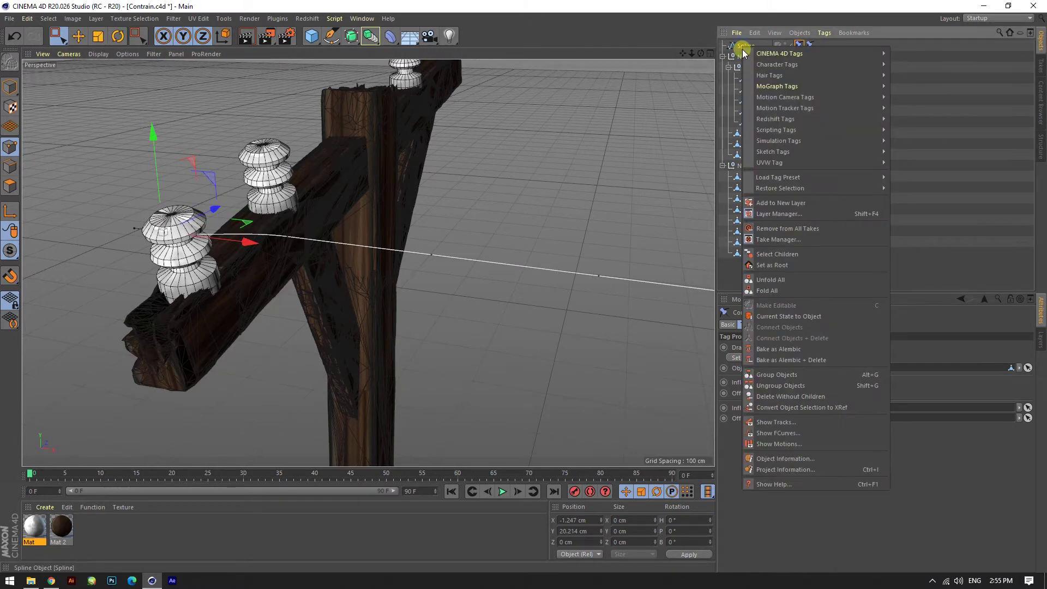
key("h")
left_click_drag(371, 220, 489, 413, "alt")
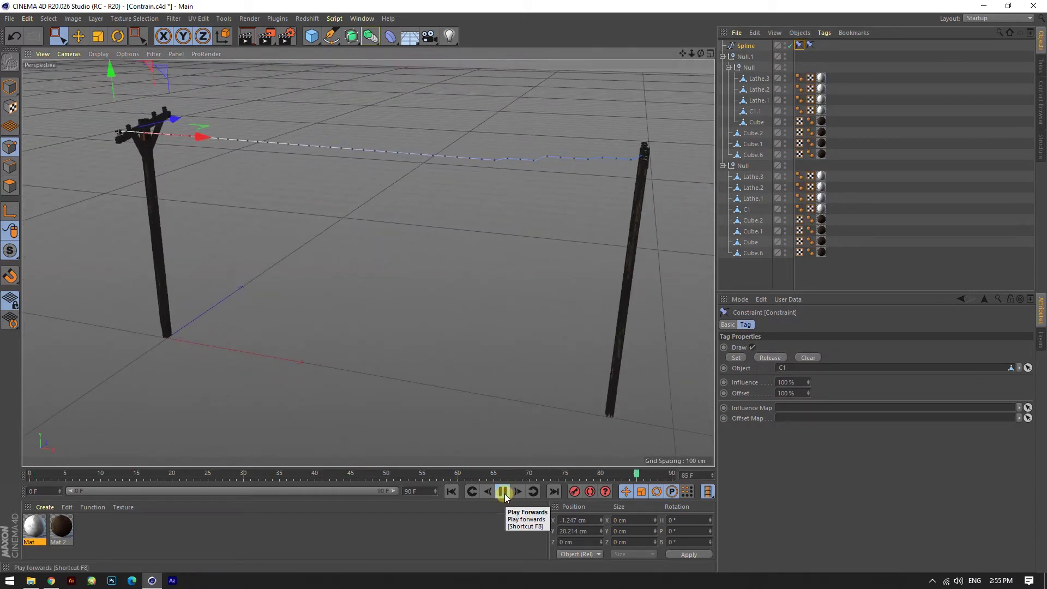
right_click(746, 48)
mouse_move(782, 53)
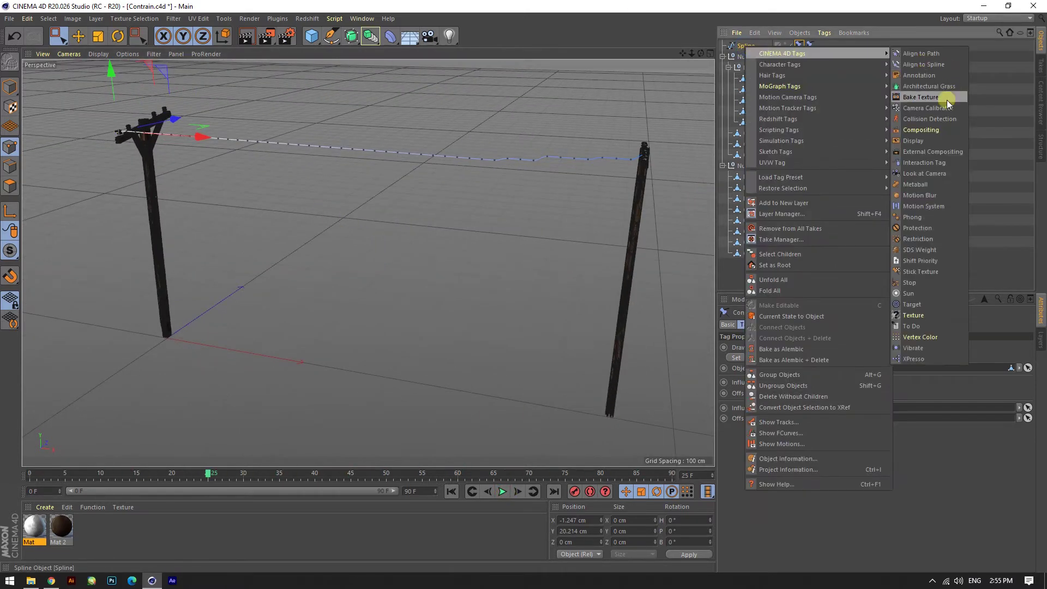
left_click(909, 153)
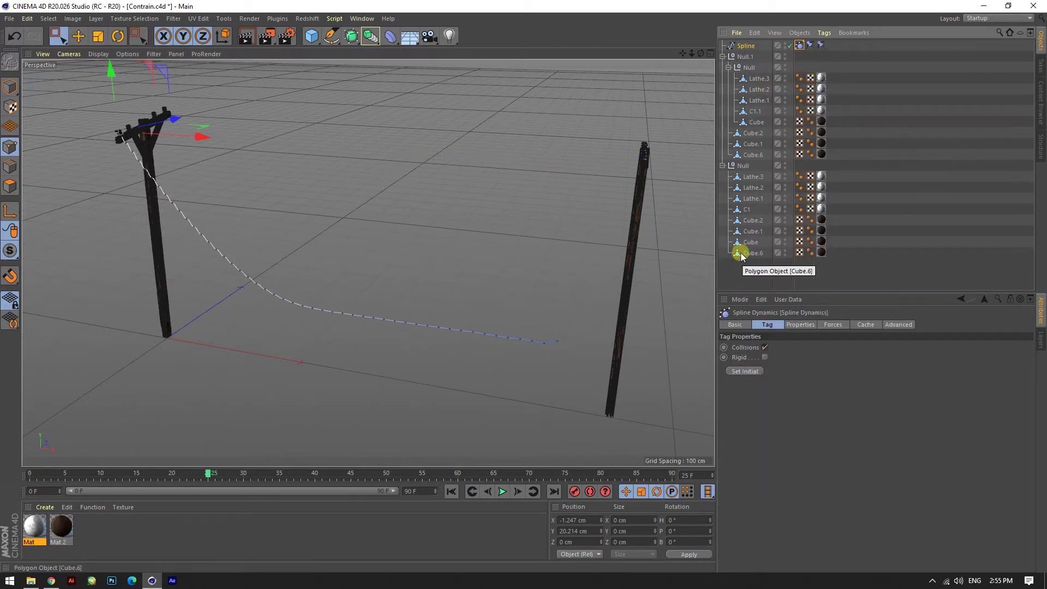
left_click(502, 491)
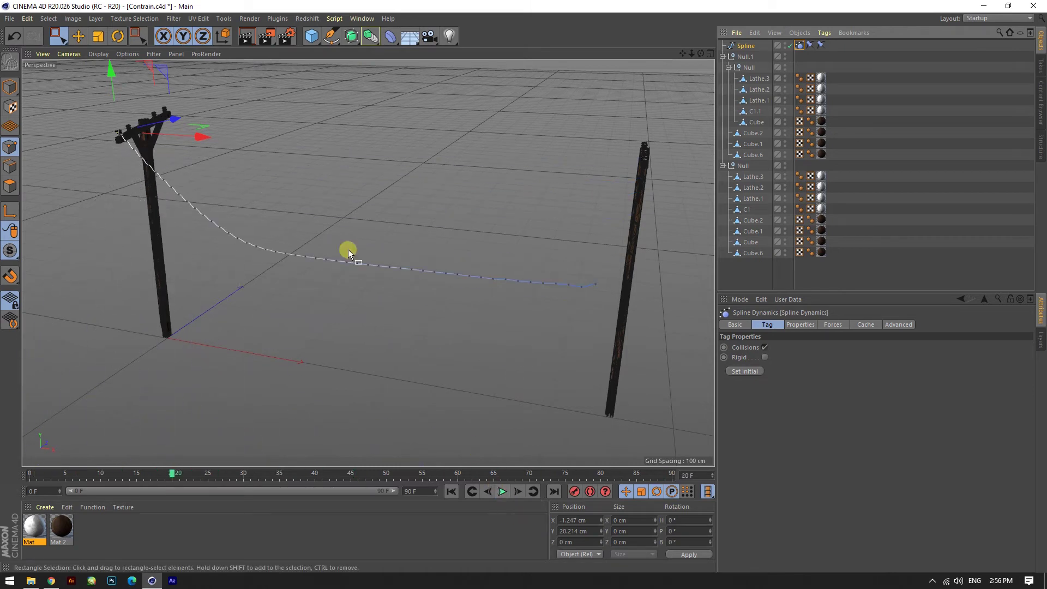
- Pin the cable's right end point to the pole top with the Constraint Set, then play the sag
left_click(811, 45)
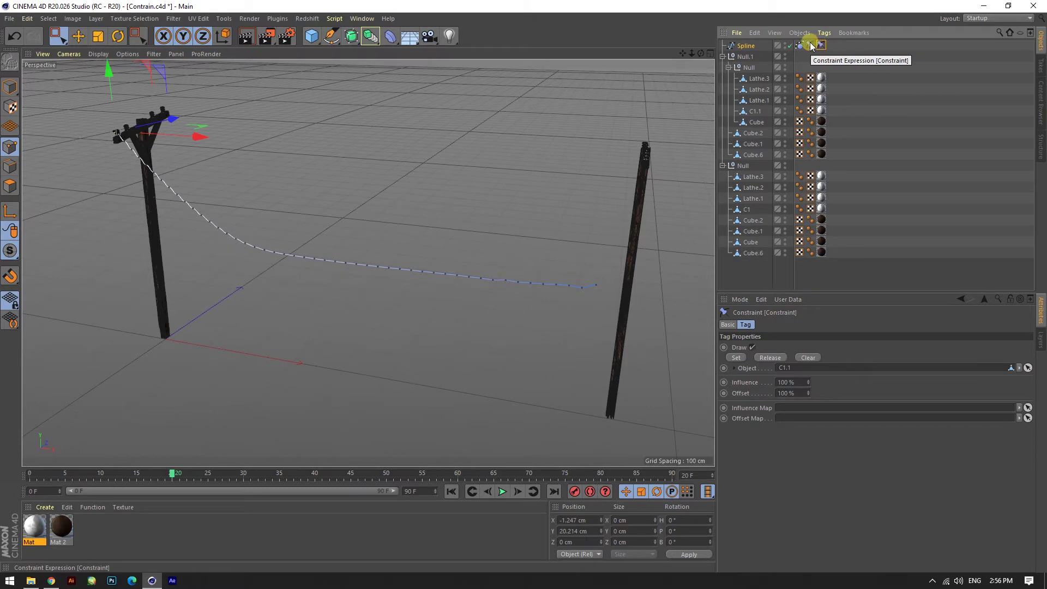
left_click(596, 281)
left_click(821, 46)
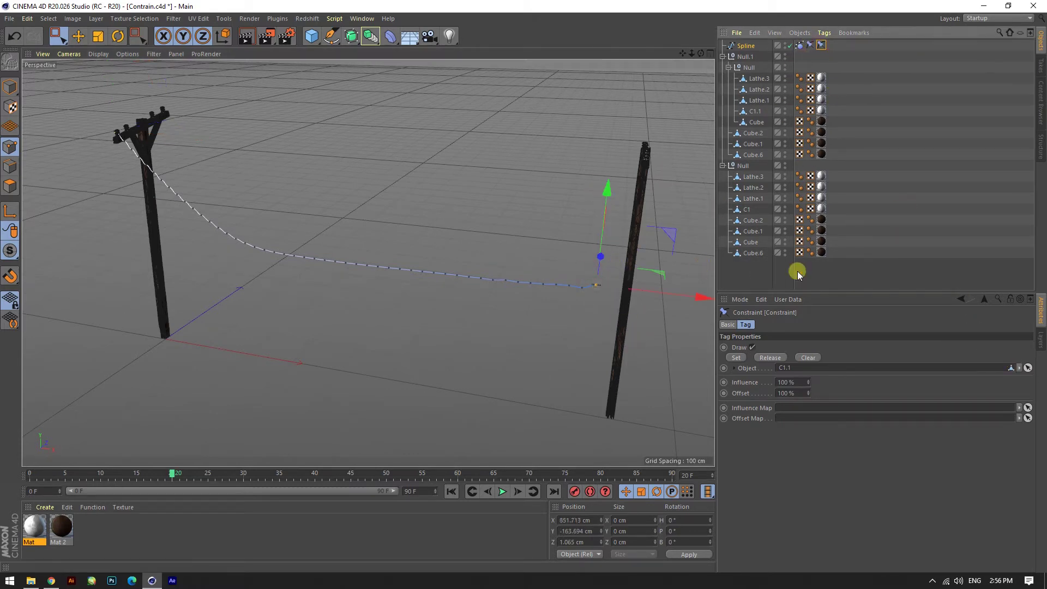
left_click(733, 357)
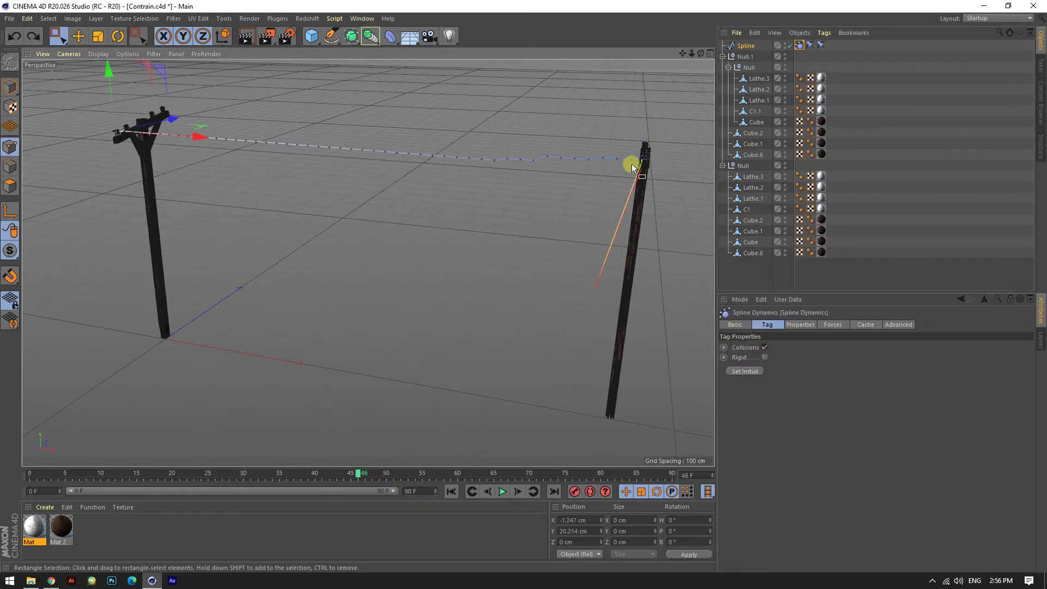
left_click(816, 46)
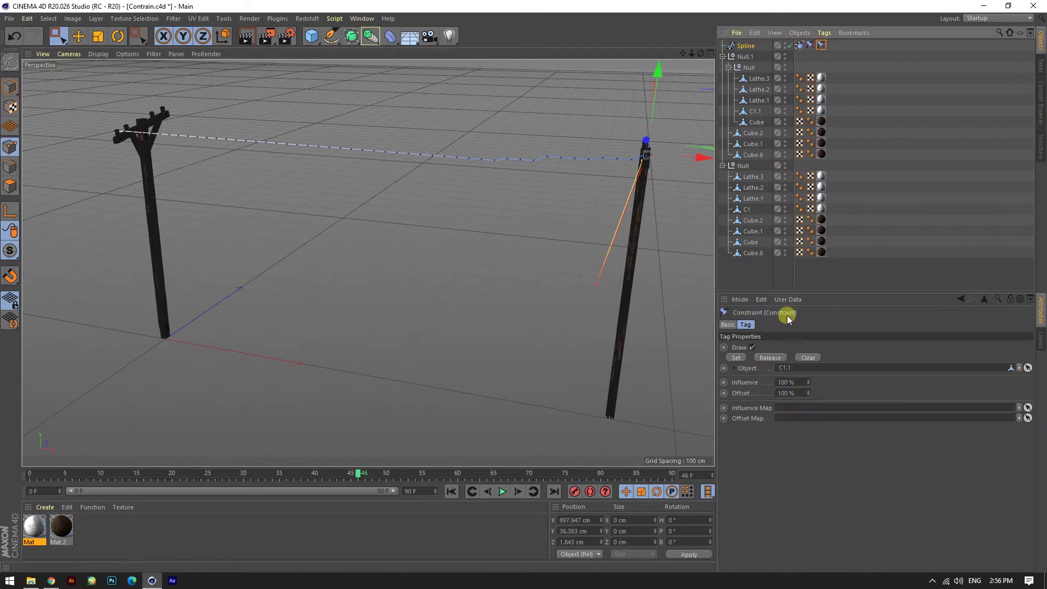
left_click(728, 358)
left_click(501, 495)
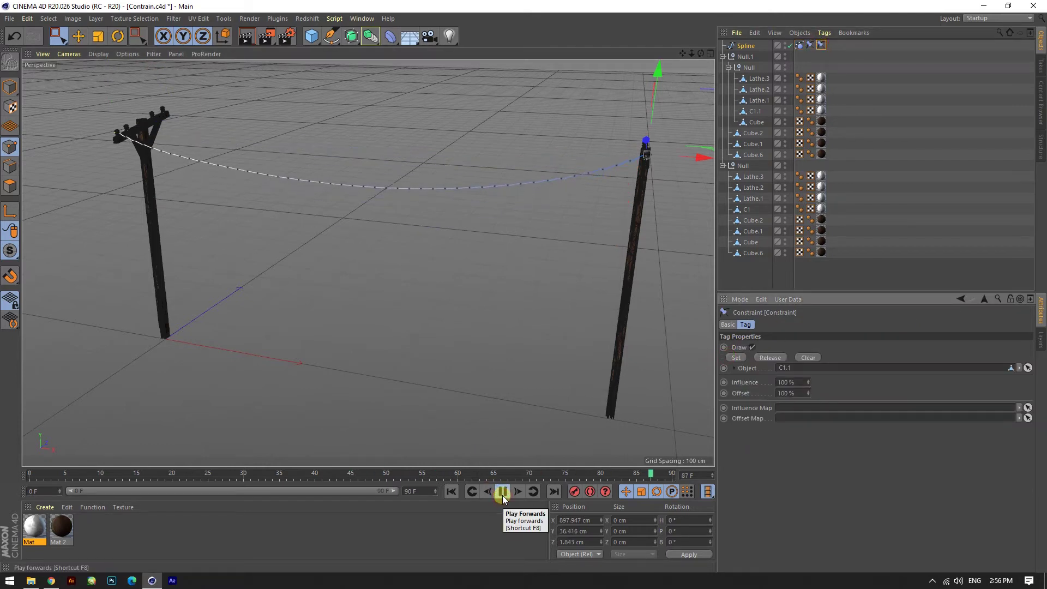
left_click(749, 48)
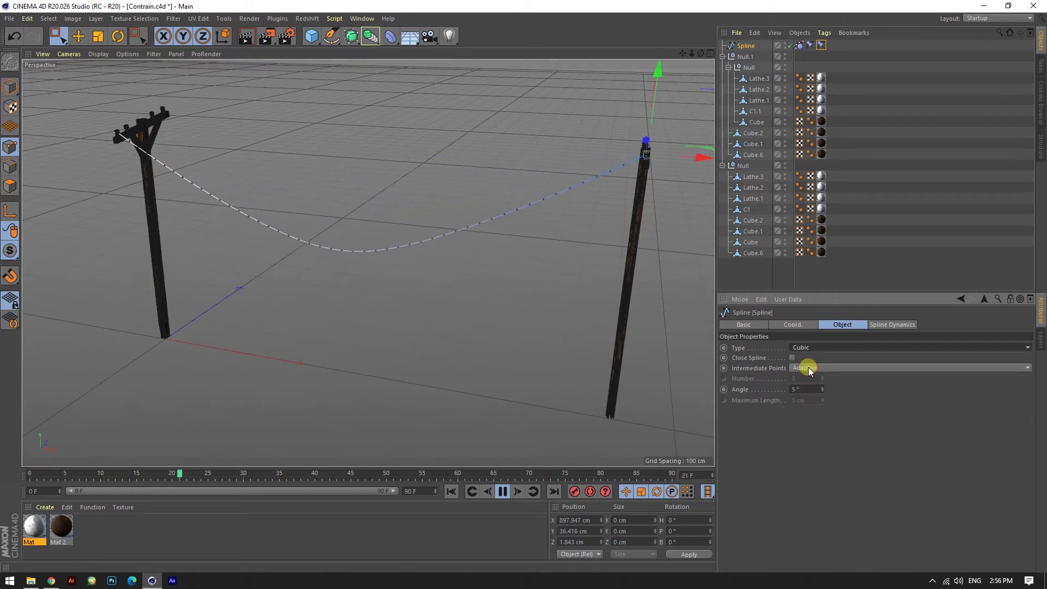
- Cycle the cable spline's Type through Akima, B-Spline and Bezier, ending on Linear
left_click(800, 346)
left_click(809, 378)
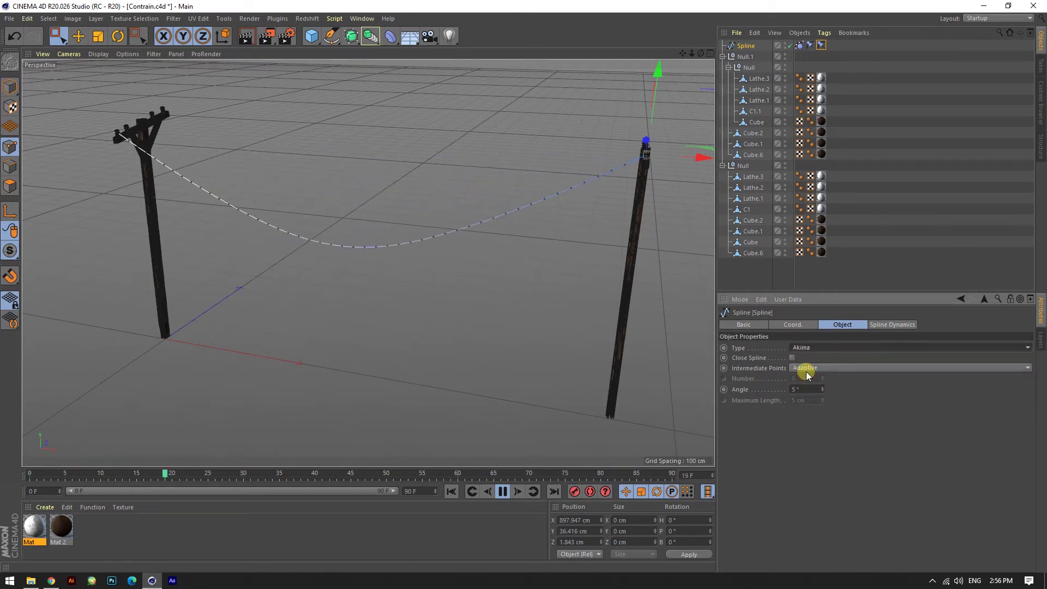
left_click(800, 347)
left_click(805, 391)
left_click(803, 348)
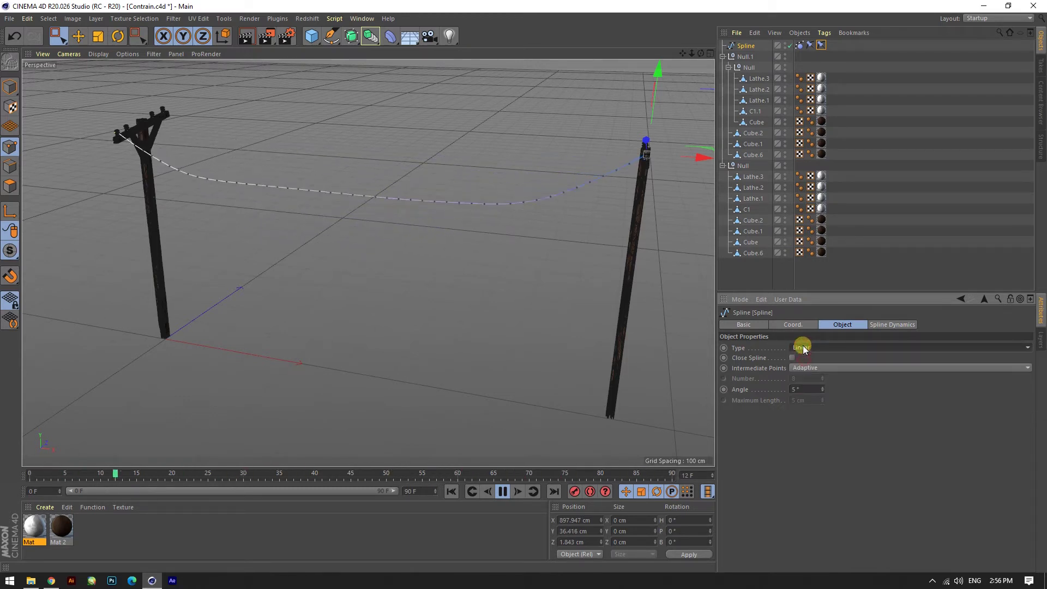
left_click(802, 348)
left_click(803, 401)
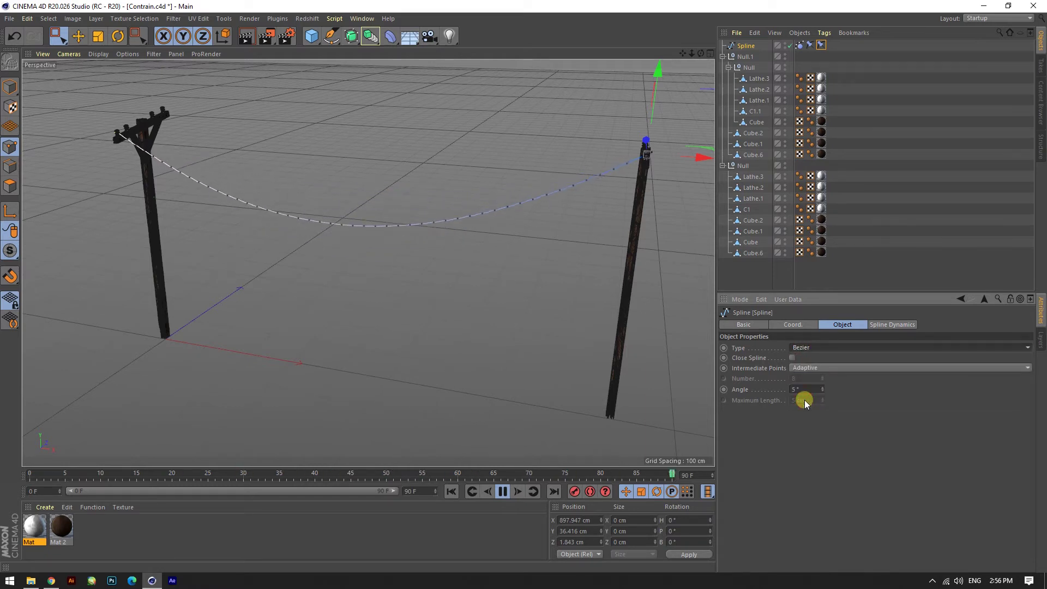
left_click(803, 347)
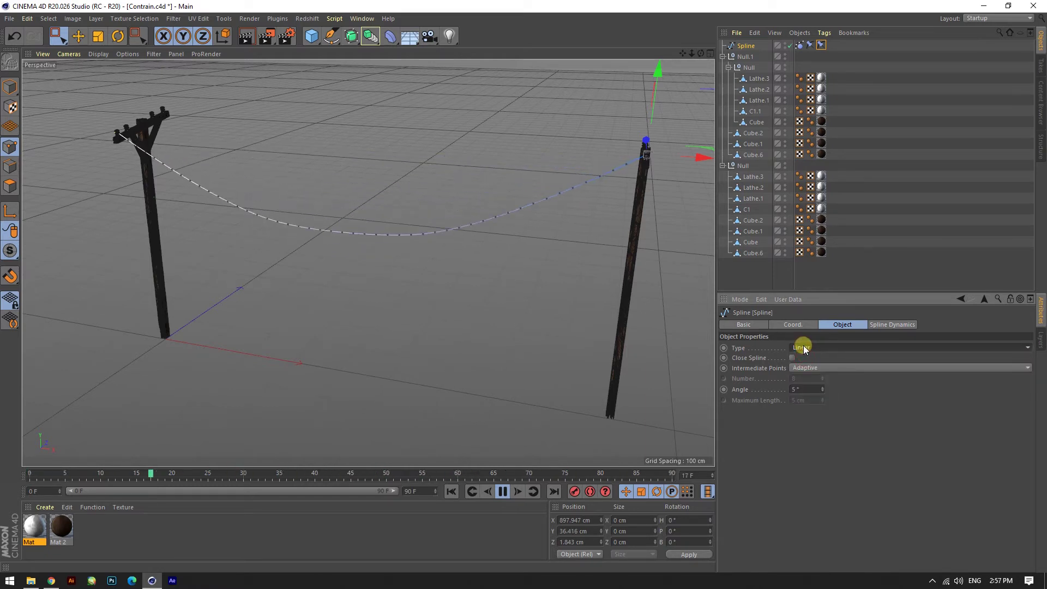
- Select the right pole group Null.1 while orbiting, then reselect the cable spline
mouse_move(708, 338)
left_mouse_down("alt")
mouse_move(431, 259)
mouse_move(403, 240)
left_mouse_up("alt")
left_click(742, 56)
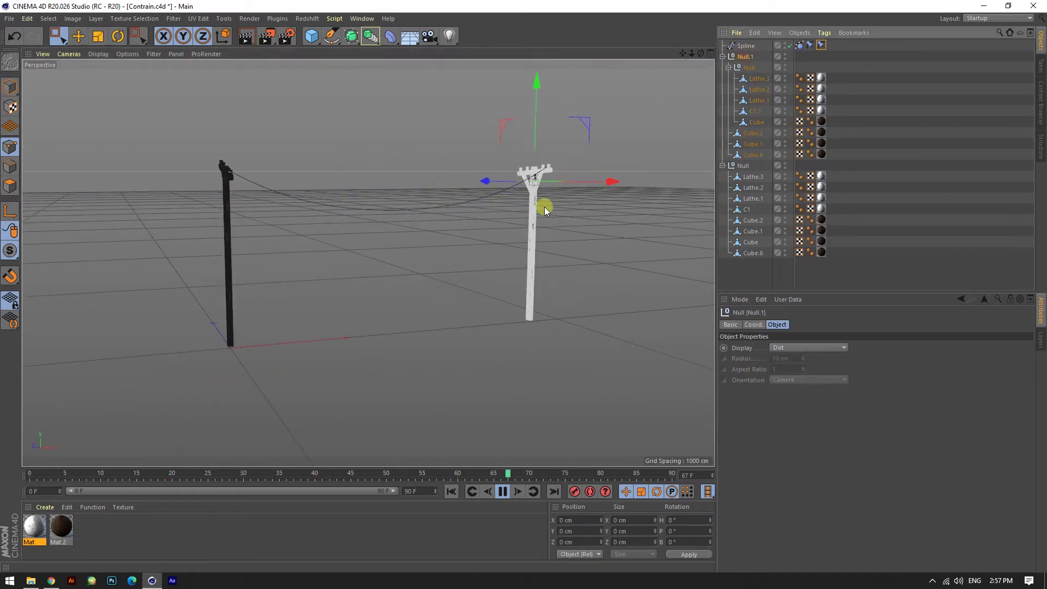
left_click_drag(550, 201, 629, 178, "alt")
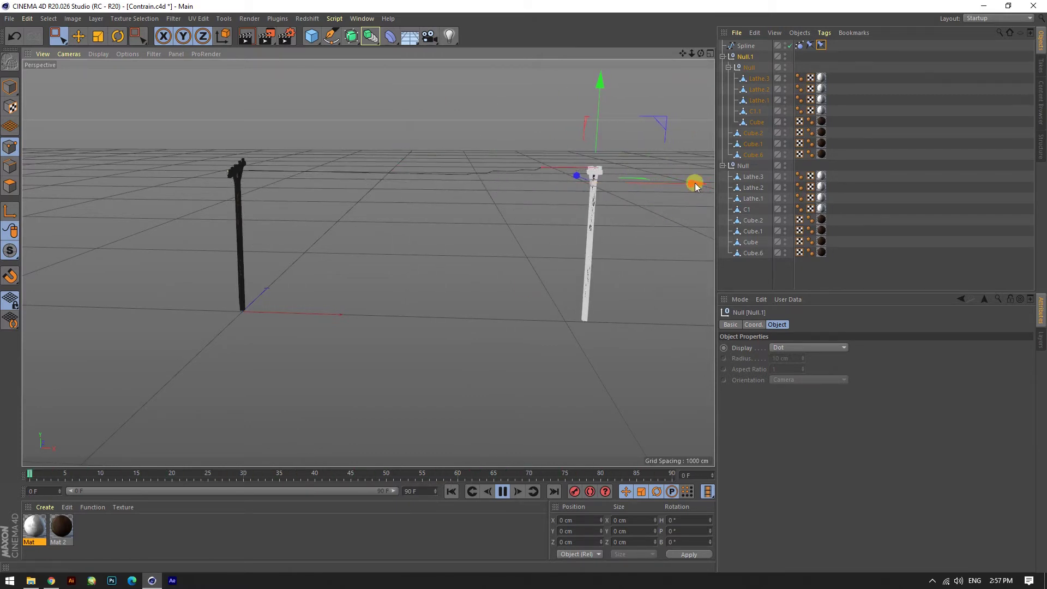
left_click(545, 177)
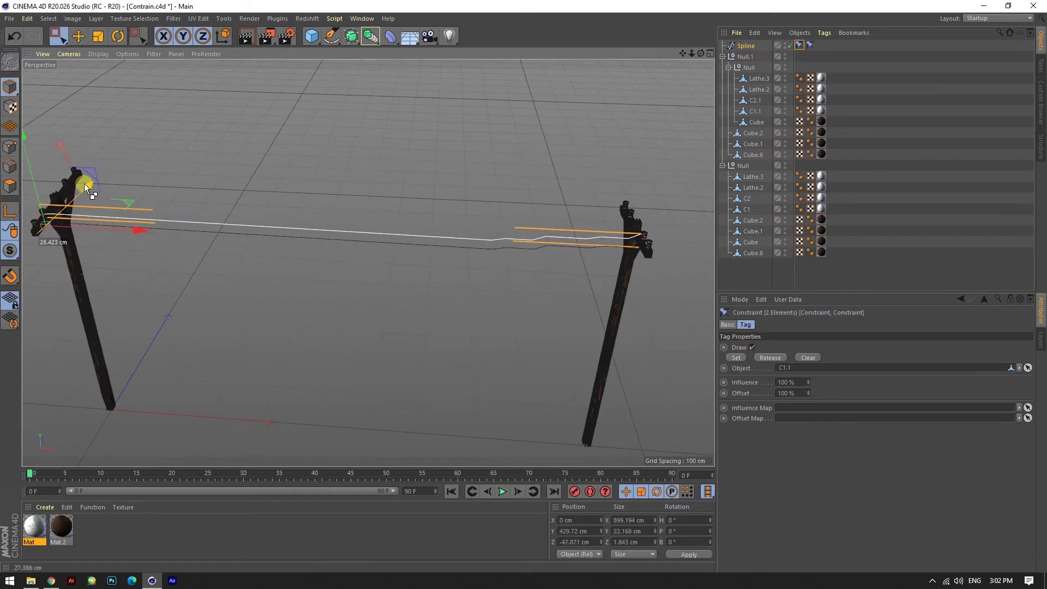
- Duplicate the cable spline as Spline.1 and make insulator C2 its Constraint target
mouse_move(798, 45)
left_mouse_down()
mouse_move(747, 213)
mouse_move(781, 334)
left_mouse_up()
left_click(809, 44)
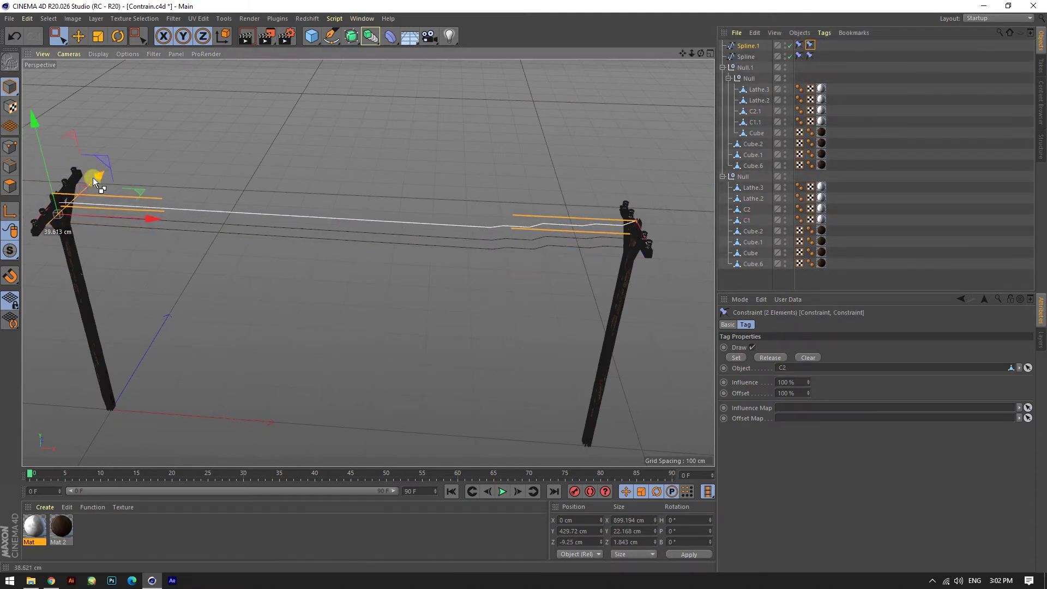
mouse_move(96, 180)
left_mouse_down("ctrl")
mouse_move(613, 199)
mouse_move(592, 296)
mouse_move(112, 283)
left_mouse_up("ctrl")
scroll(613, 200, "up", 5)
left_click(10, 146)
left_click_drag(194, 148, 145, 290, "alt")
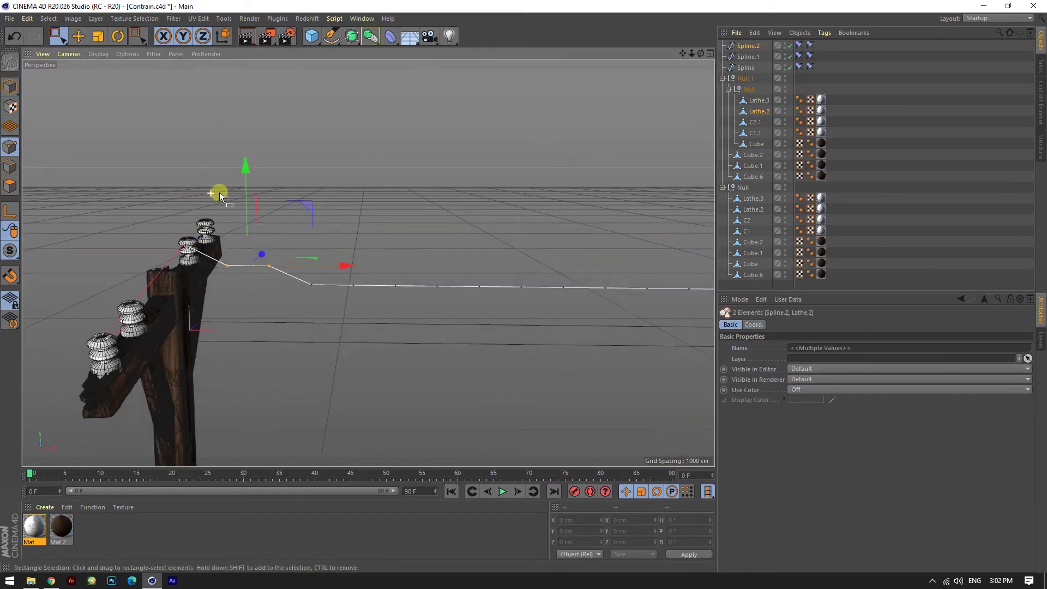
- Rename the next insulator to C4 and pin Spline.2's end to insulator C3
left_click(799, 54)
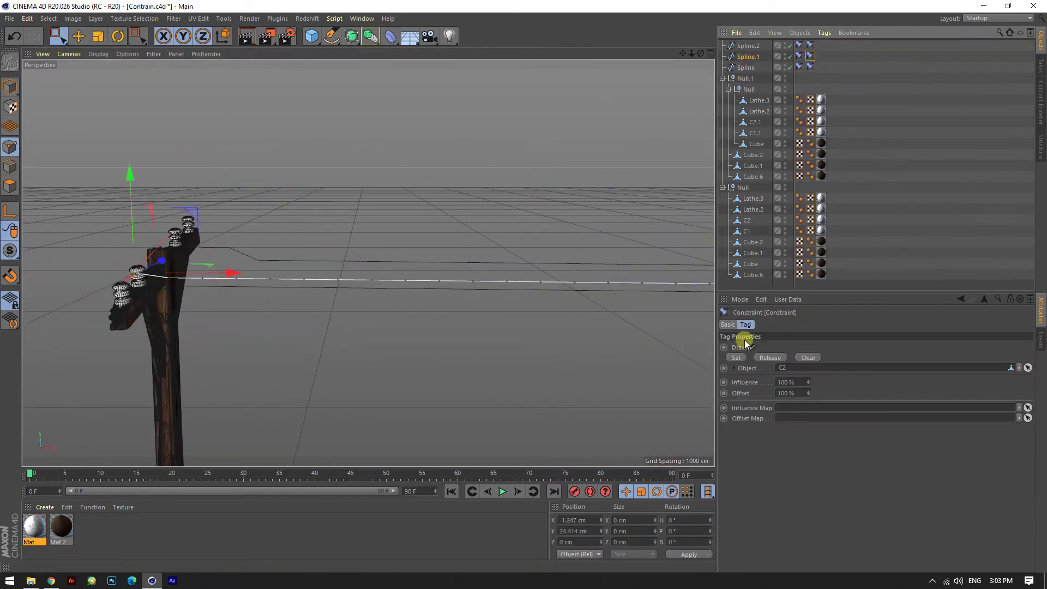
left_click(748, 46)
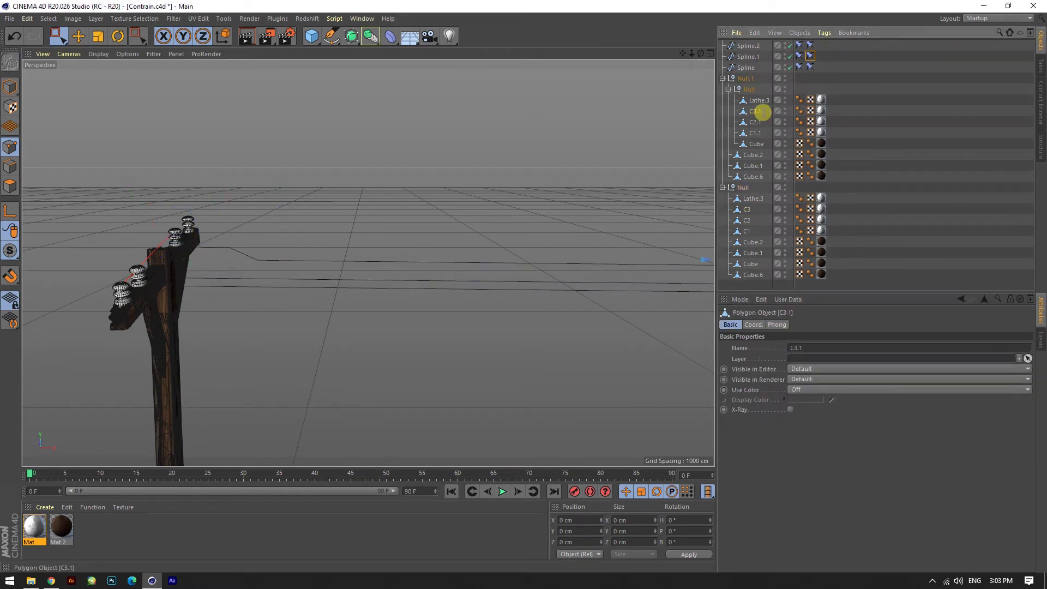
left_click(748, 46)
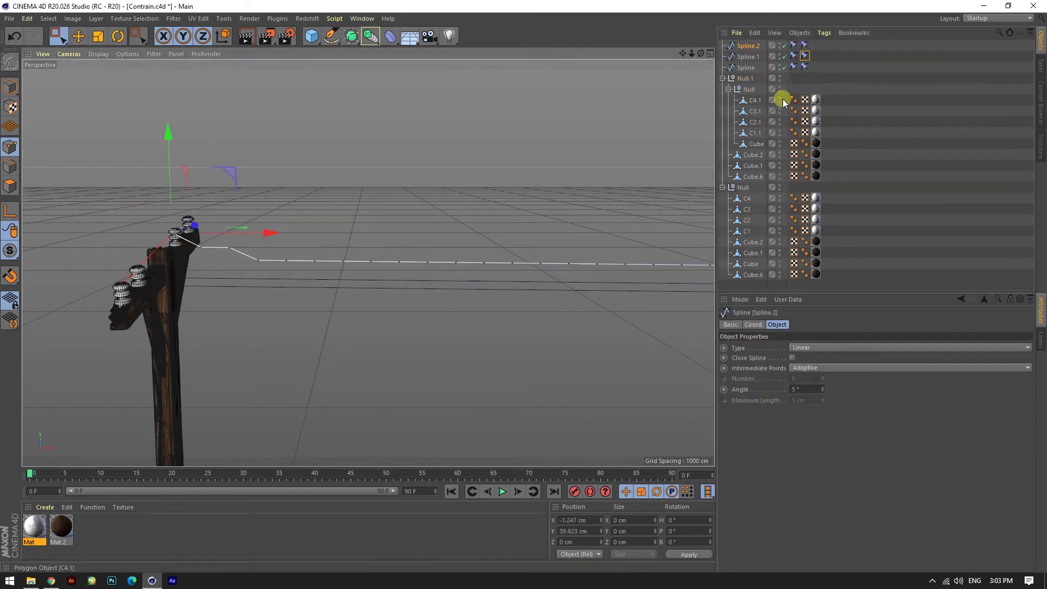
left_click(804, 67)
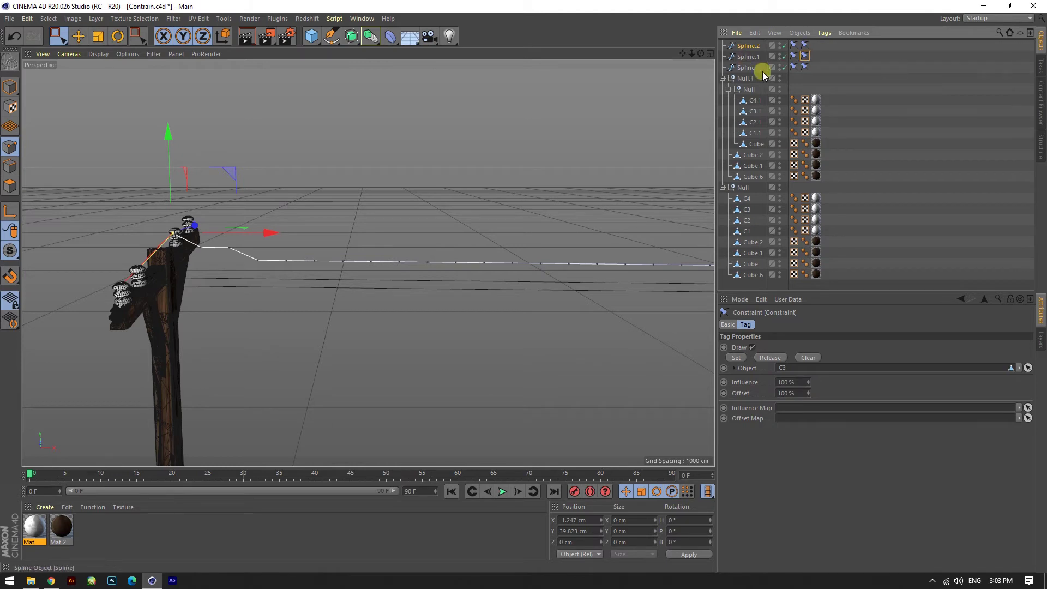
left_click(804, 45)
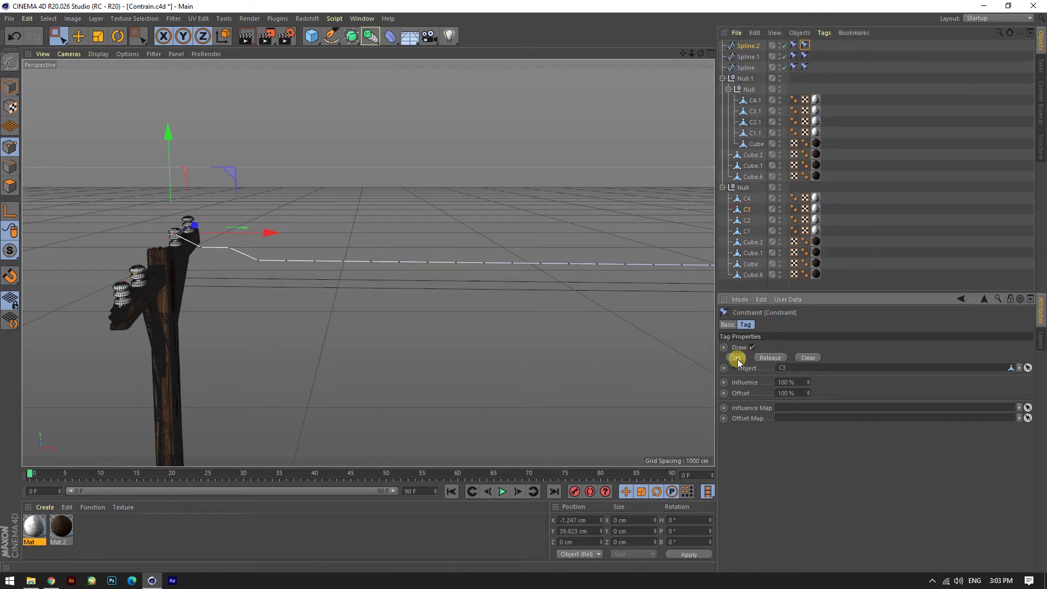
left_click(793, 67)
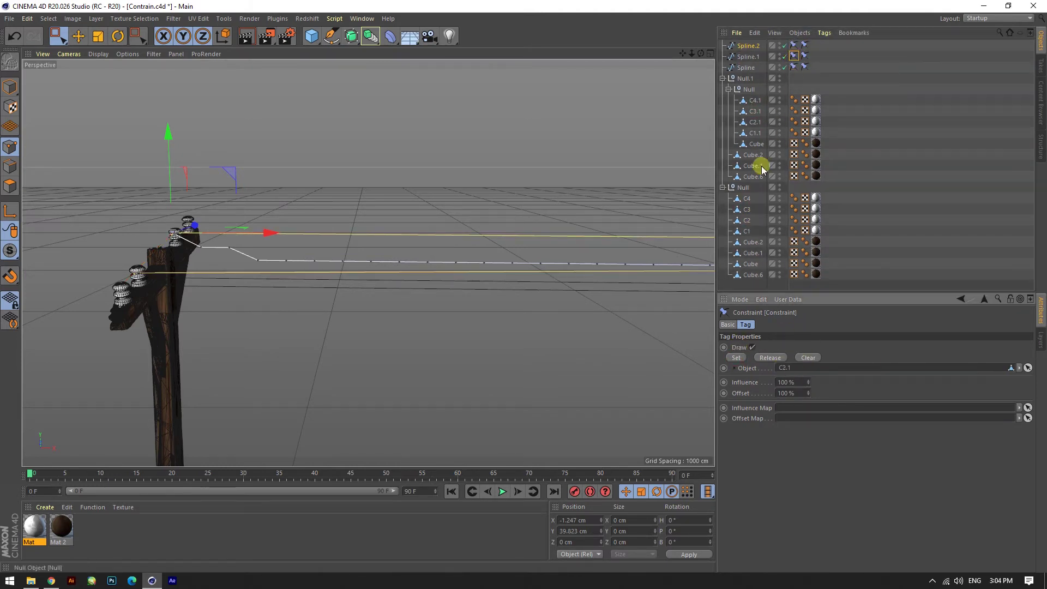
left_click(737, 357)
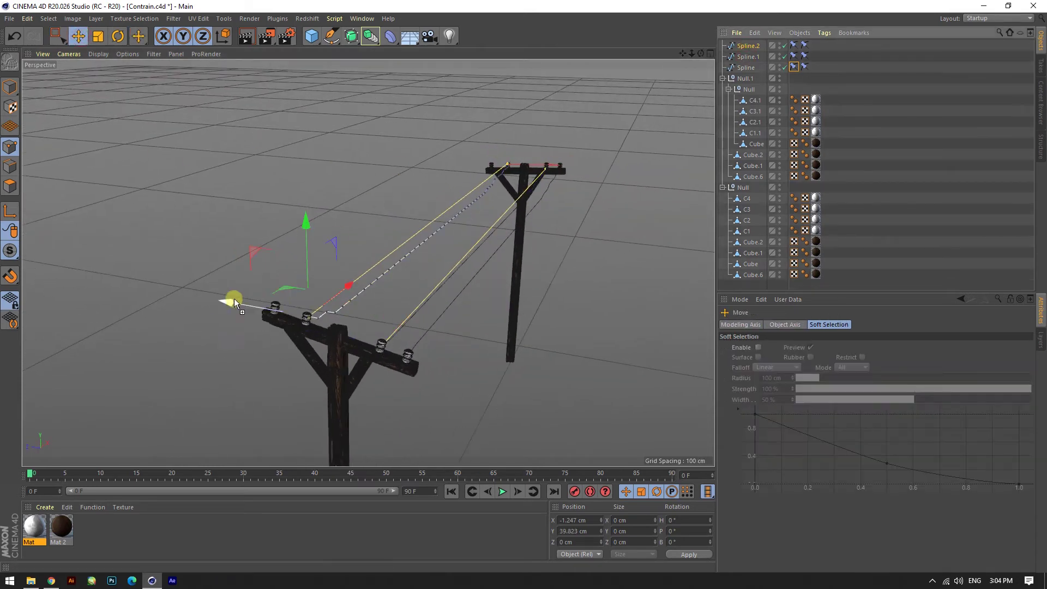
- Pin Spline.3's ends to insulators C4 and C4.1, then add Spline Dynamics to every cable
mouse_move(192, 326)
left_mouse_down("alt")
mouse_move(346, 266)
mouse_move(496, 309)
mouse_move(420, 211)
left_mouse_up("alt")
left_click(804, 45)
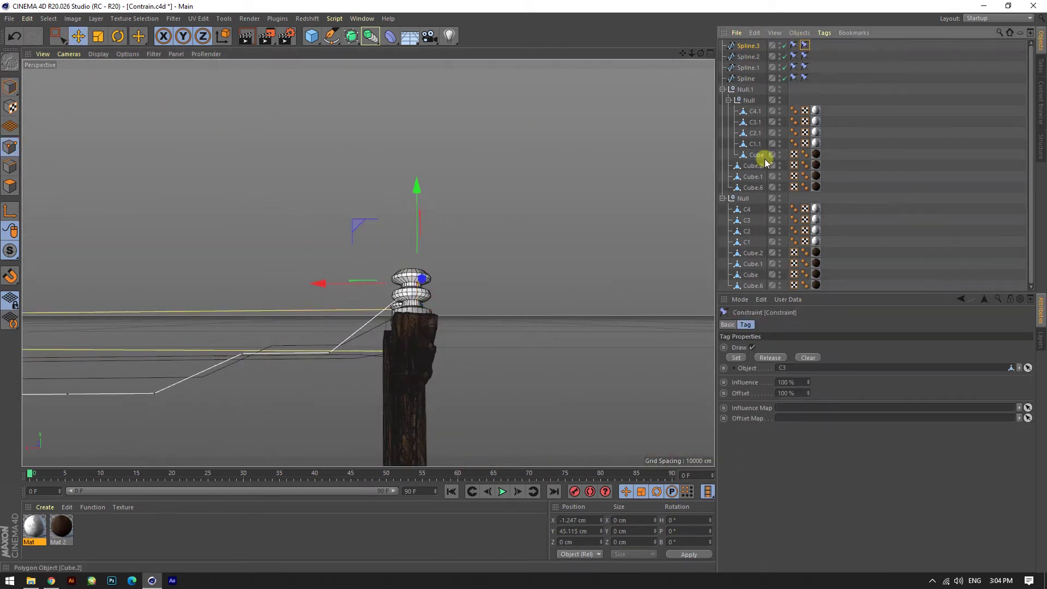
left_click(737, 357)
mouse_move(648, 152)
left_mouse_down("alt")
mouse_move(391, 233)
mouse_move(558, 221)
left_mouse_up("alt")
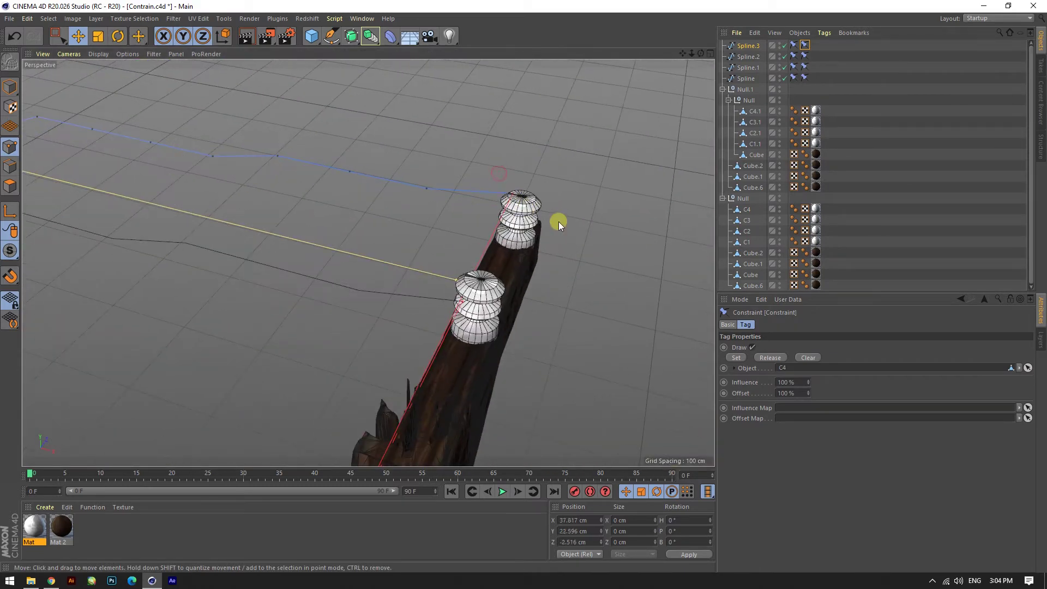
key("0")
left_click_drag(532, 128, 627, 237)
left_click(793, 45)
left_click(737, 357)
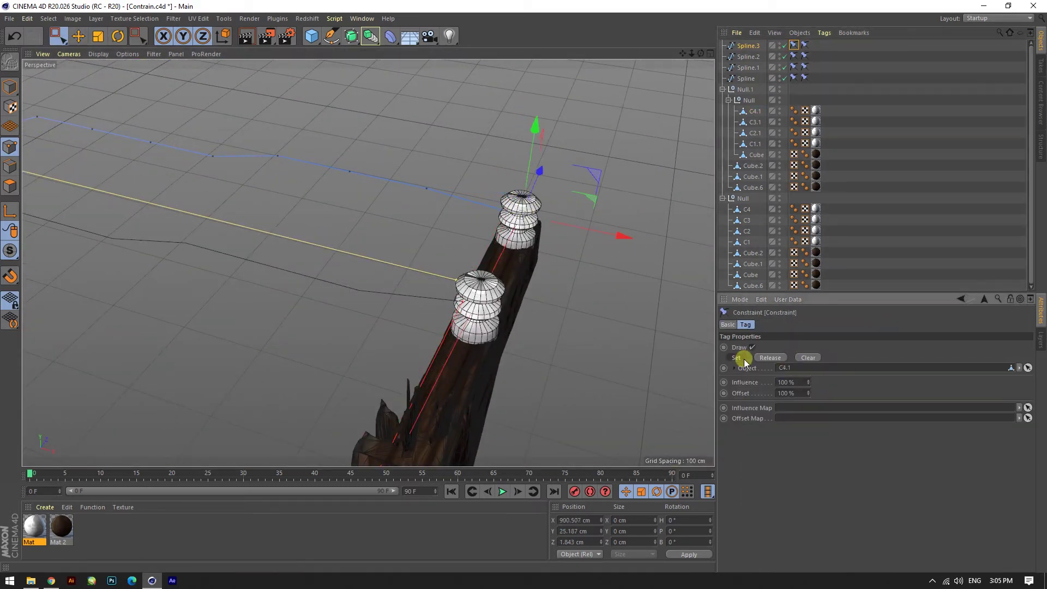
right_click(746, 67)
left_click(962, 89)
- Run the simulation and check the Constraint targets of Spline.1 and Spline (C1.1)
scroll(654, 316, "down", 5)
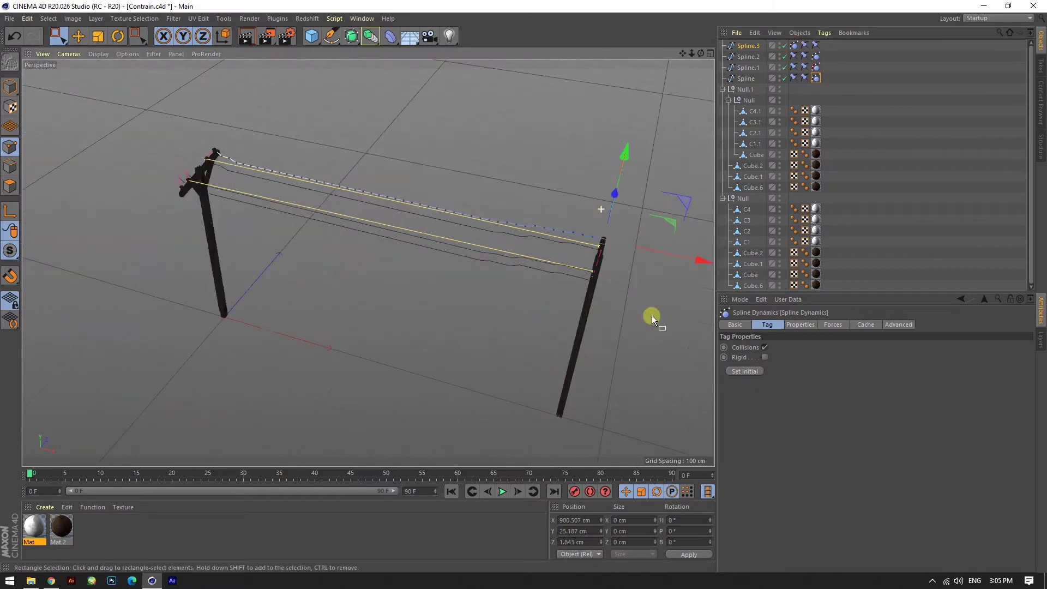
left_click(502, 491)
mouse_move(636, 283)
left_mouse_down("alt")
mouse_move(544, 243)
mouse_move(579, 294)
left_mouse_up("alt")
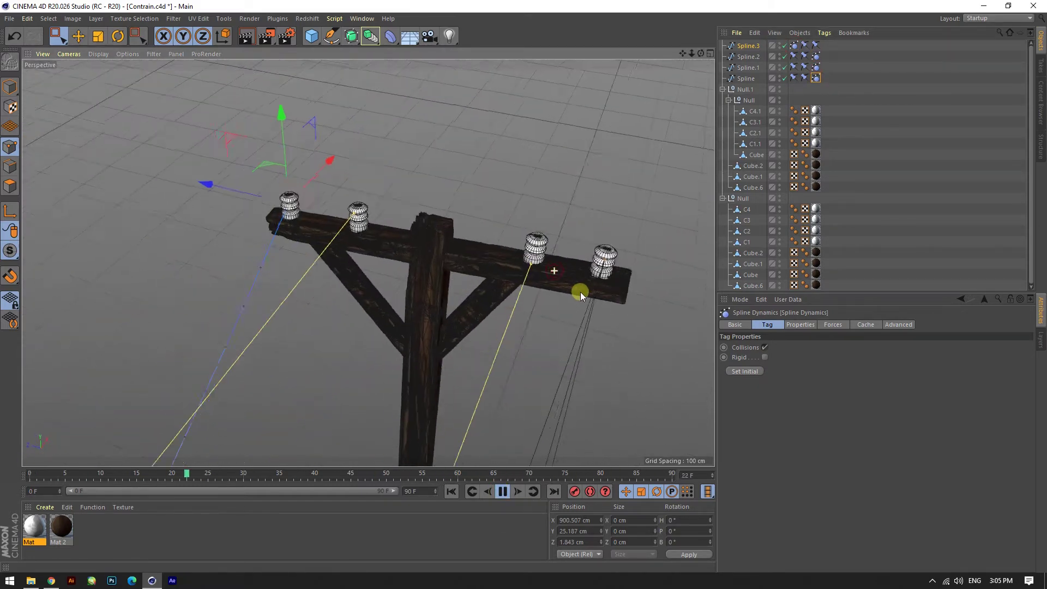
left_click(502, 491)
left_click(793, 67)
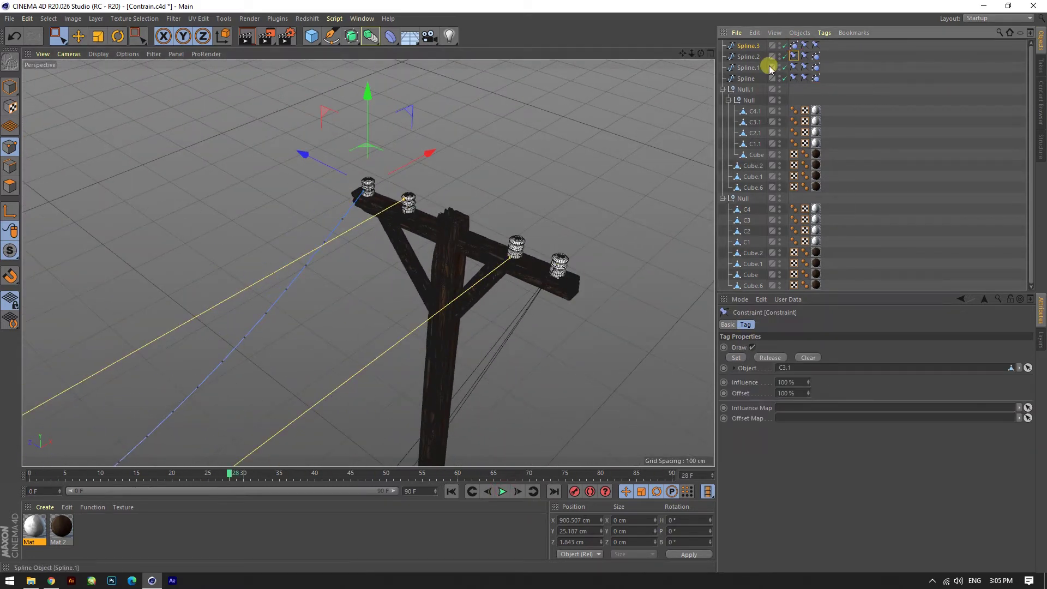
left_click(735, 359)
left_click(793, 78)
left_click(502, 491)
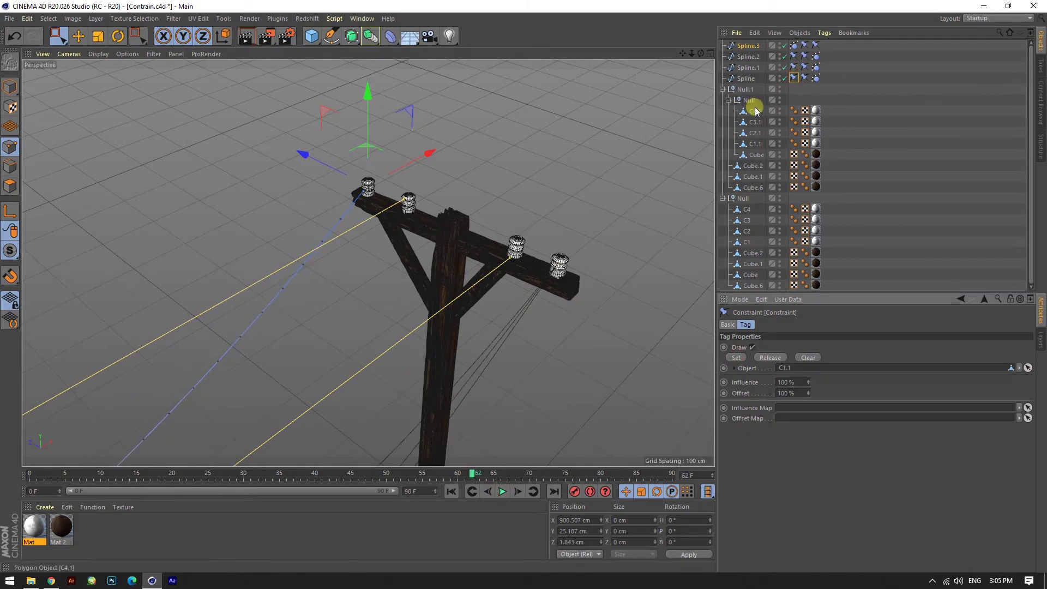
- Review Spline.1 again, replay the simulation, and view both poles from a low side angle
left_click(793, 67)
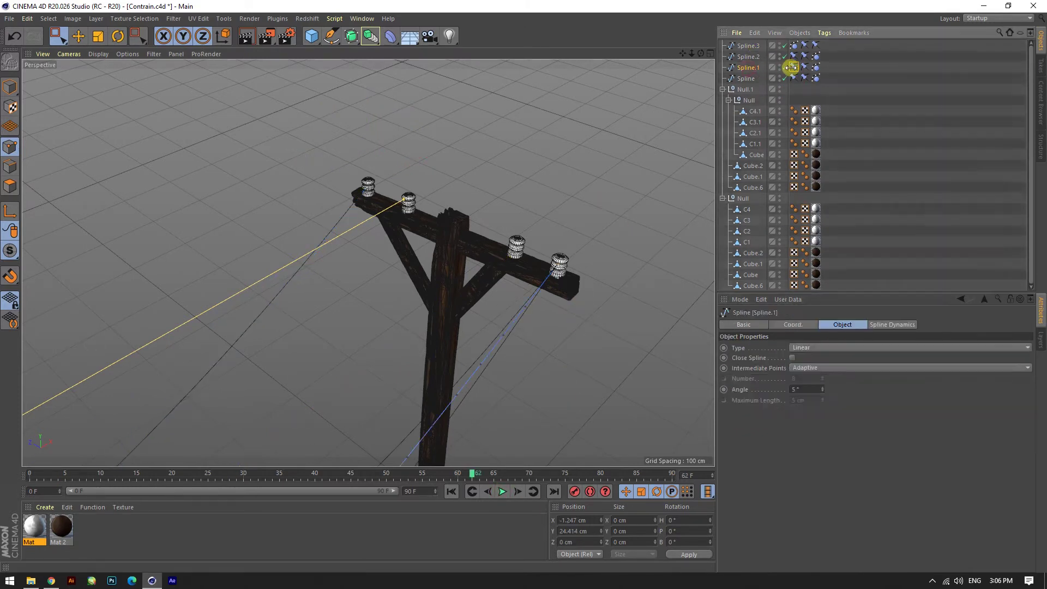
left_click_drag(754, 132, 731, 367)
left_click(502, 491)
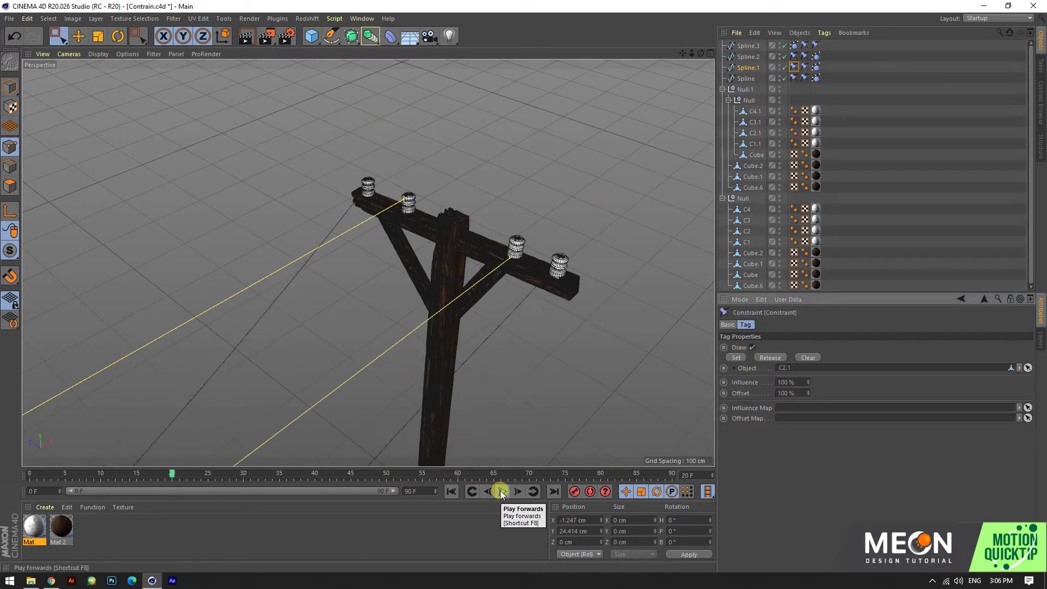
mouse_move(463, 382)
left_mouse_down("alt")
mouse_move(435, 296)
mouse_move(521, 256)
mouse_move(479, 200)
mouse_move(523, 179)
left_mouse_up("alt")
left_click(794, 78)
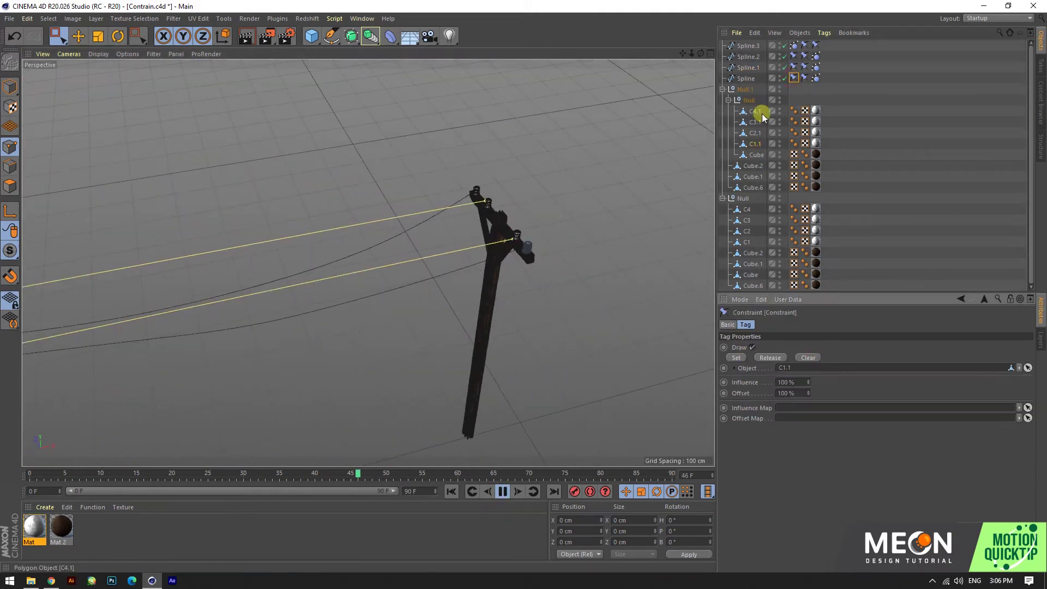
scroll(475, 335, "down", 5)
mouse_move(476, 334)
left_mouse_down("alt")
mouse_move(322, 270)
mouse_move(479, 326)
left_mouse_up("alt")
- Review the cable Constraint targets C3.1, C2 and C3, then stop playback at frame 0
left_click(735, 357)
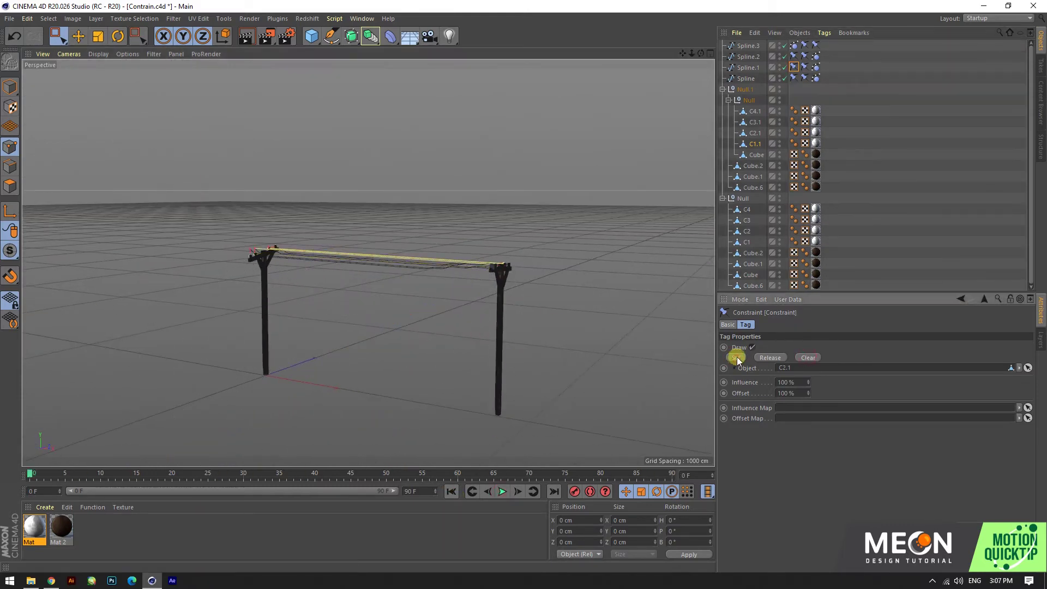
left_click(502, 491)
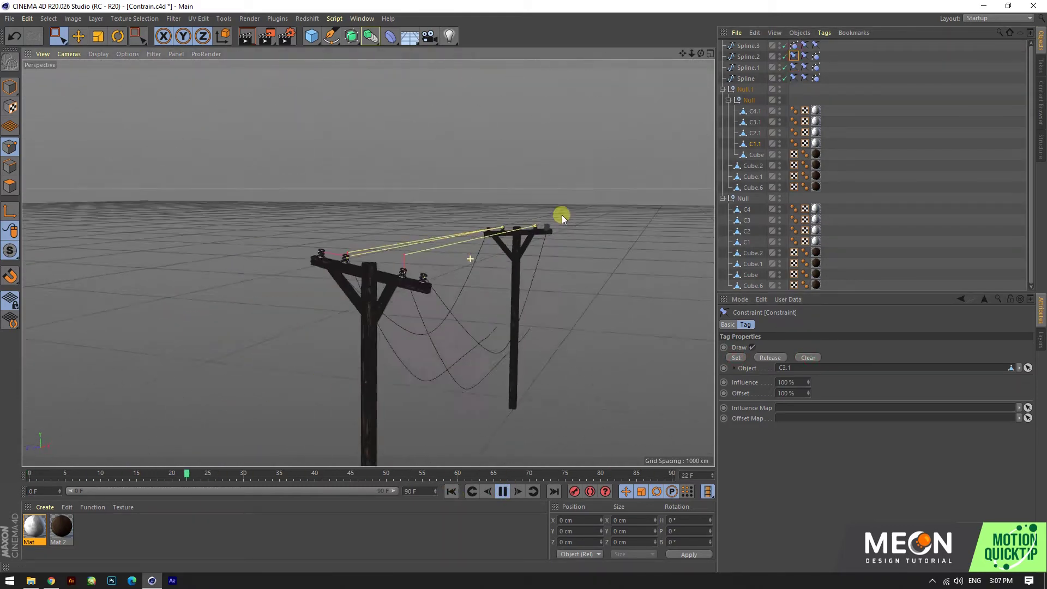
left_click(804, 66)
left_click(805, 55)
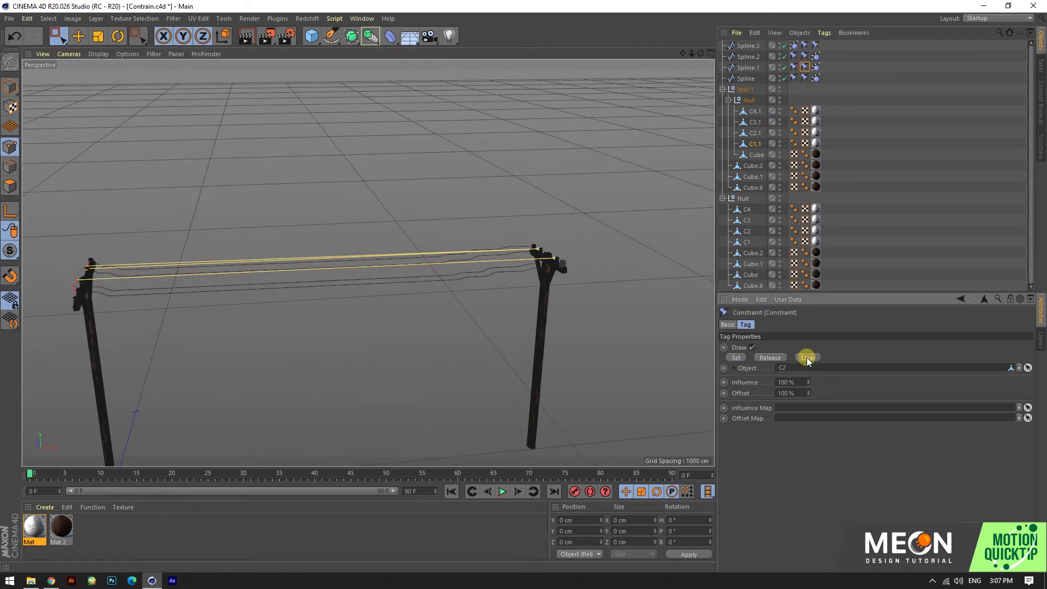
left_click(505, 492)
- Rework Spline.2's two Constraint tags against the C3.1 insulator
left_click(451, 492)
left_click(793, 56)
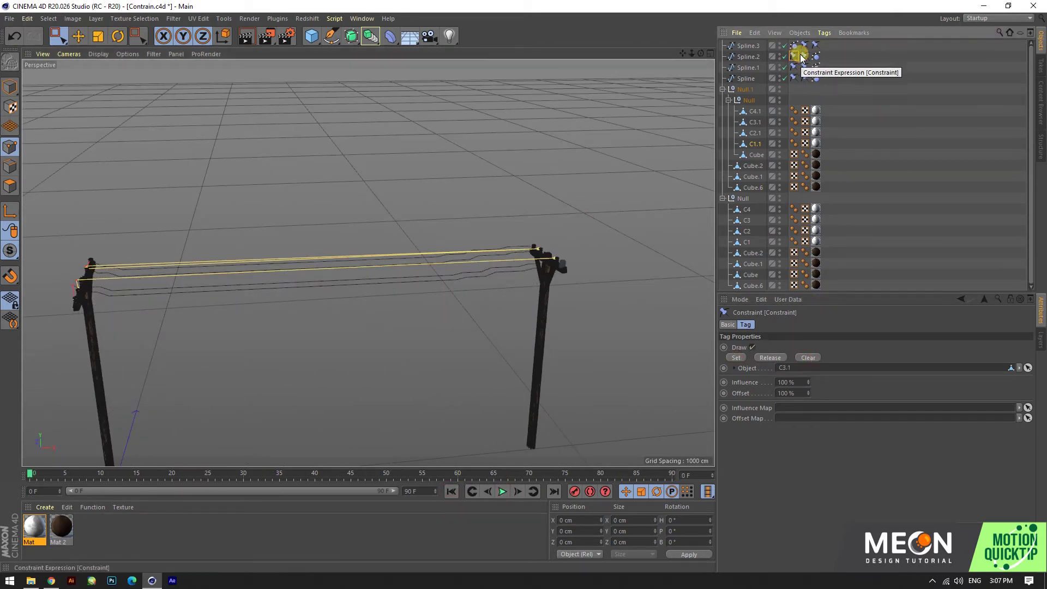
left_click_drag(760, 132, 791, 366)
left_click(793, 56)
left_click(754, 122)
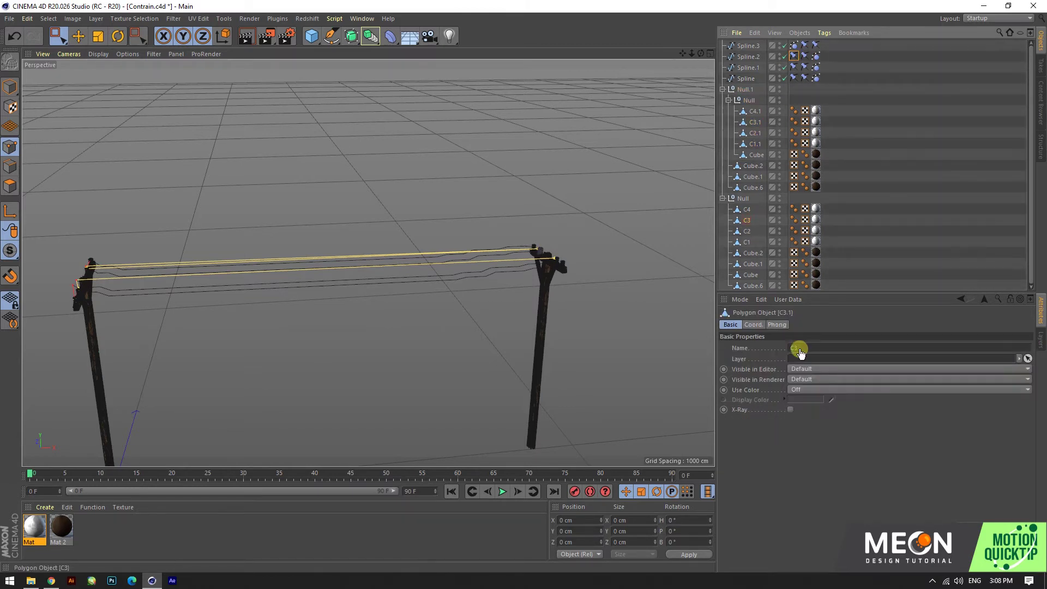
left_click(804, 56)
left_click_drag(755, 122, 790, 367)
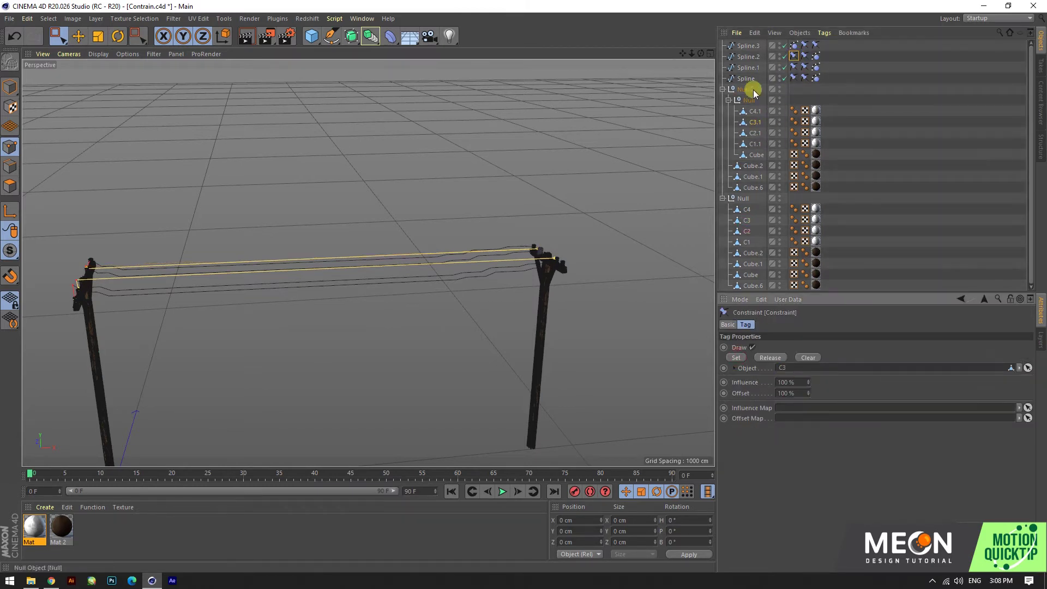
- Replay and rewind the simulation, then select Spline.1's tags
left_click(503, 491)
left_click(502, 491)
left_click(451, 491)
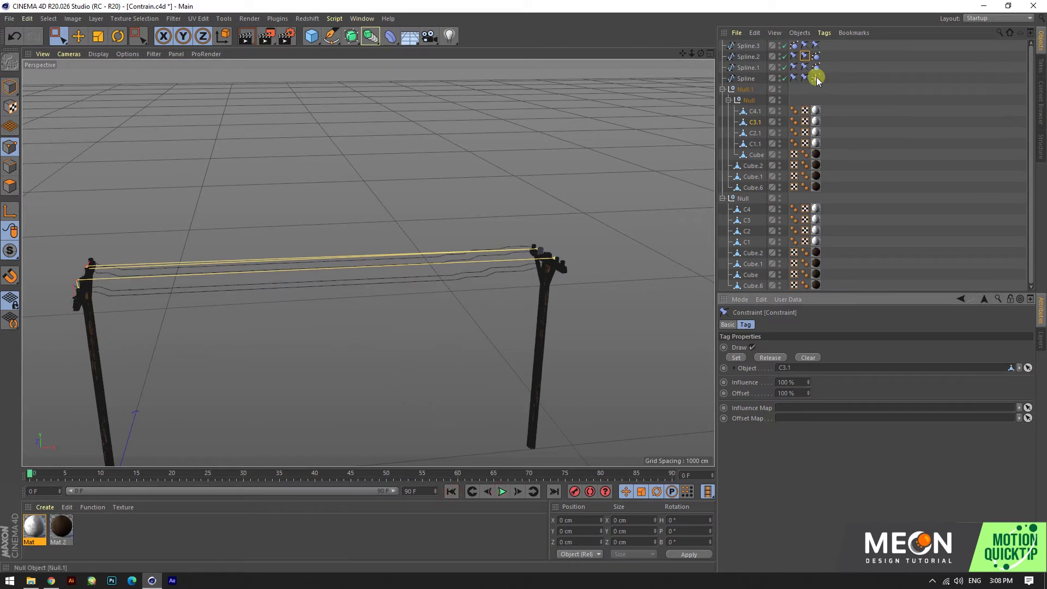
left_click(746, 69)
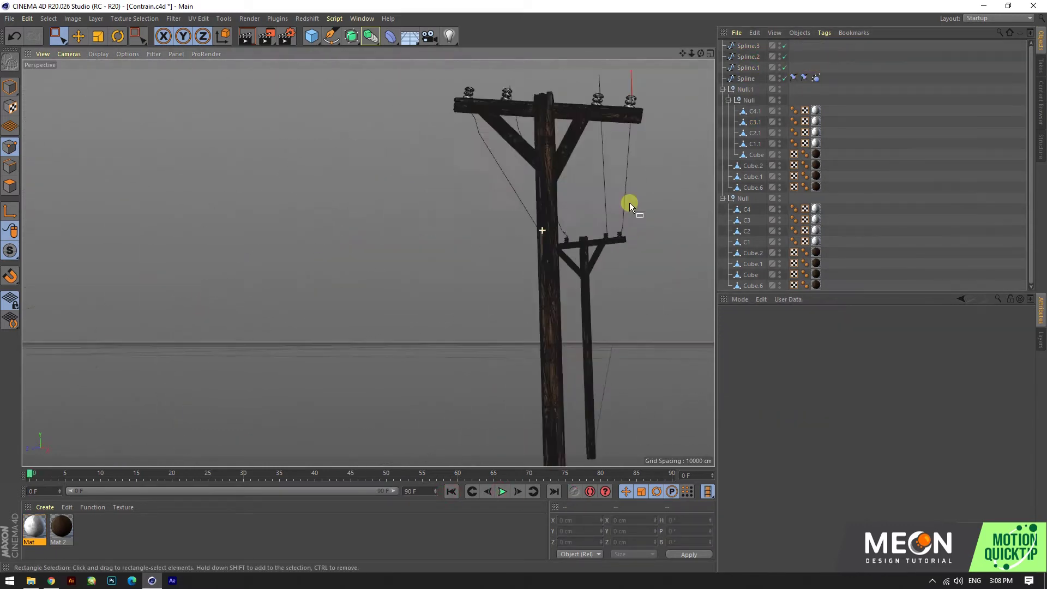
- Raise a point on the first cable Spline and pin its end to insulator C1
left_click(745, 78)
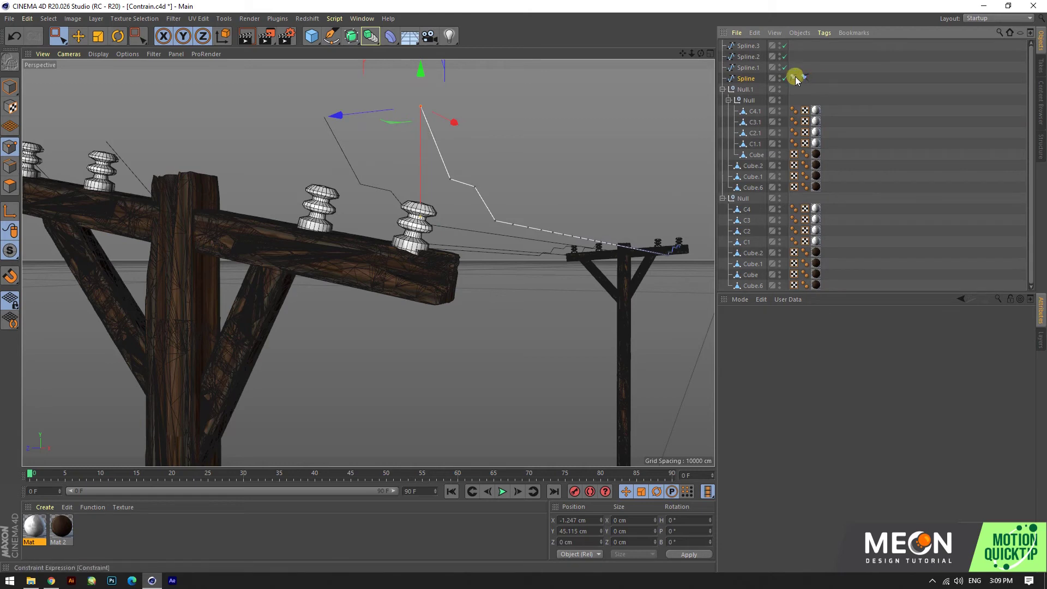
left_click(796, 79)
left_click_drag(410, 178, 464, 120)
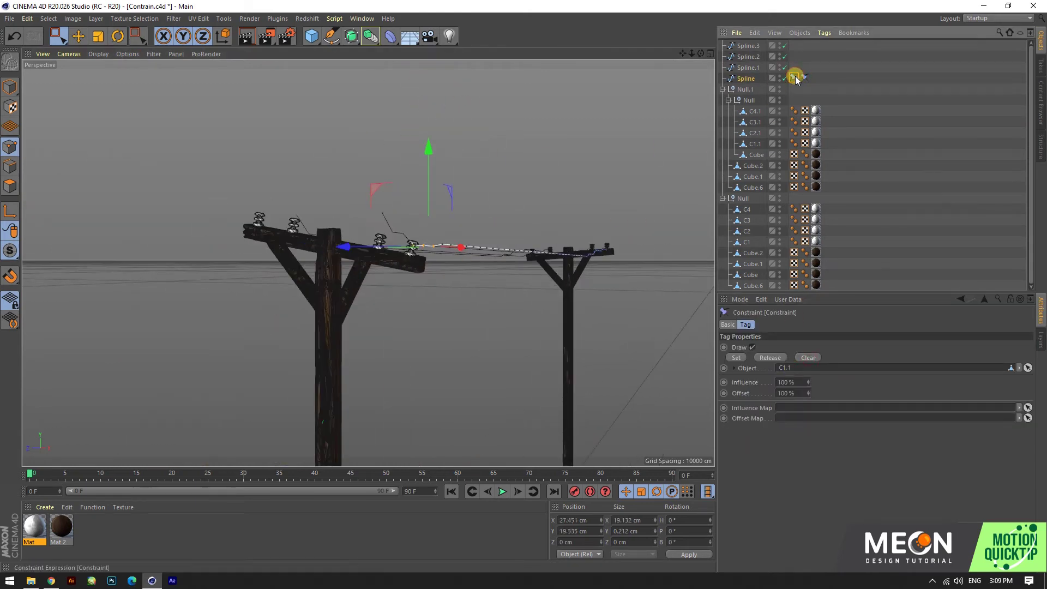
left_click_drag(747, 241, 785, 368)
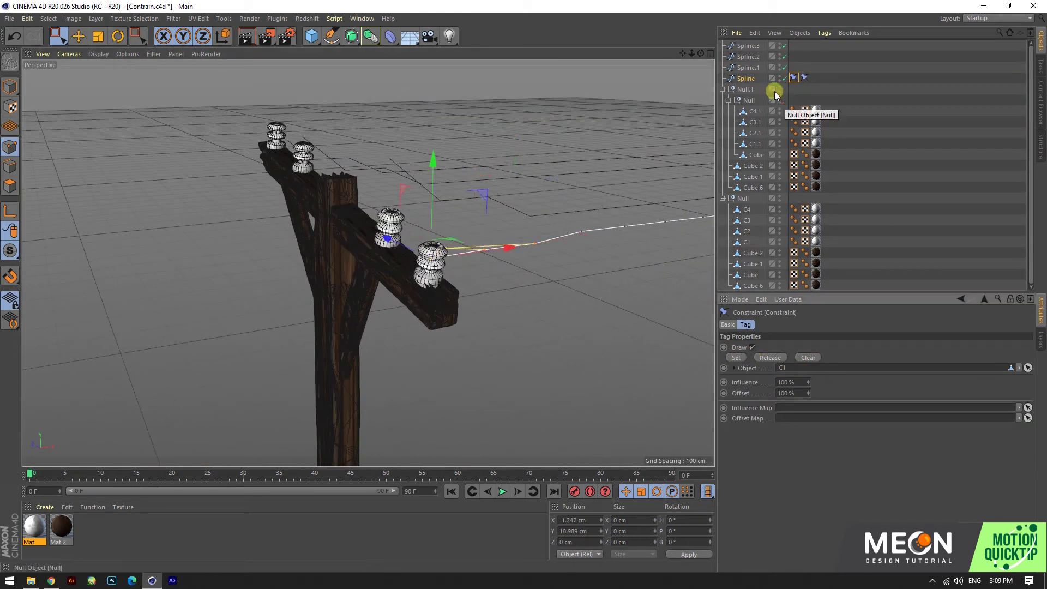
scroll(269, 260, "down", 5)
left_click_drag(269, 260, 589, 215, "alt")
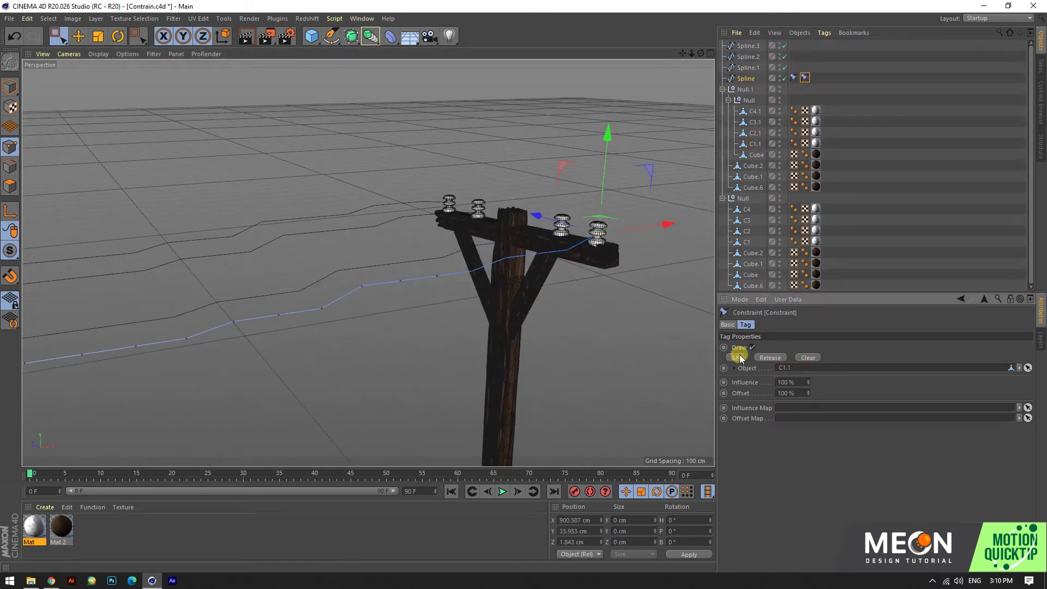
- Add Spline Dynamics to the first cable spline so it droops
right_click(876, 73)
left_click(795, 143)
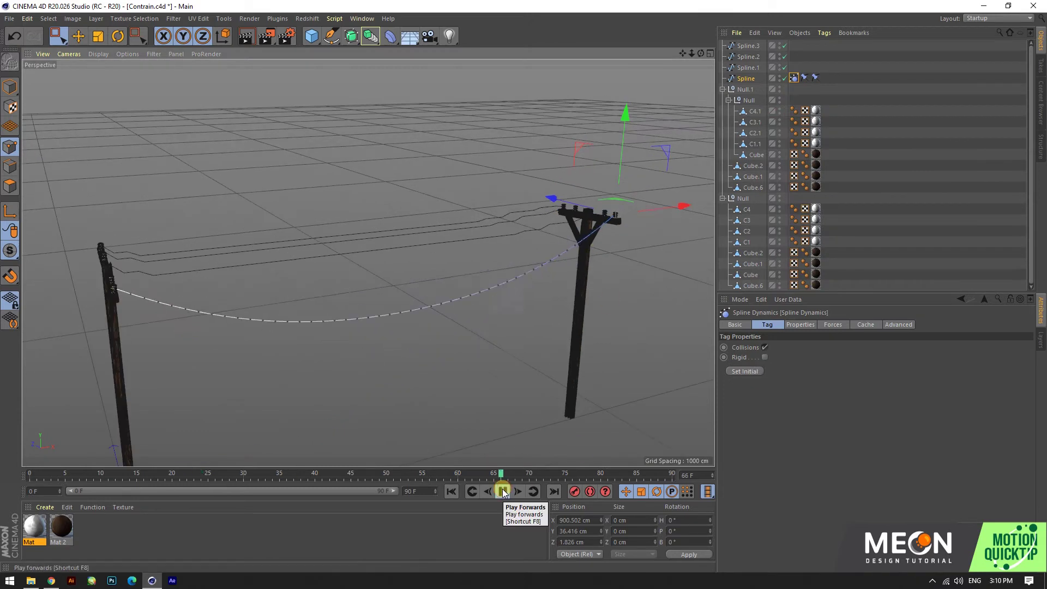
left_click_drag(804, 78, 798, 48, "ctrl")
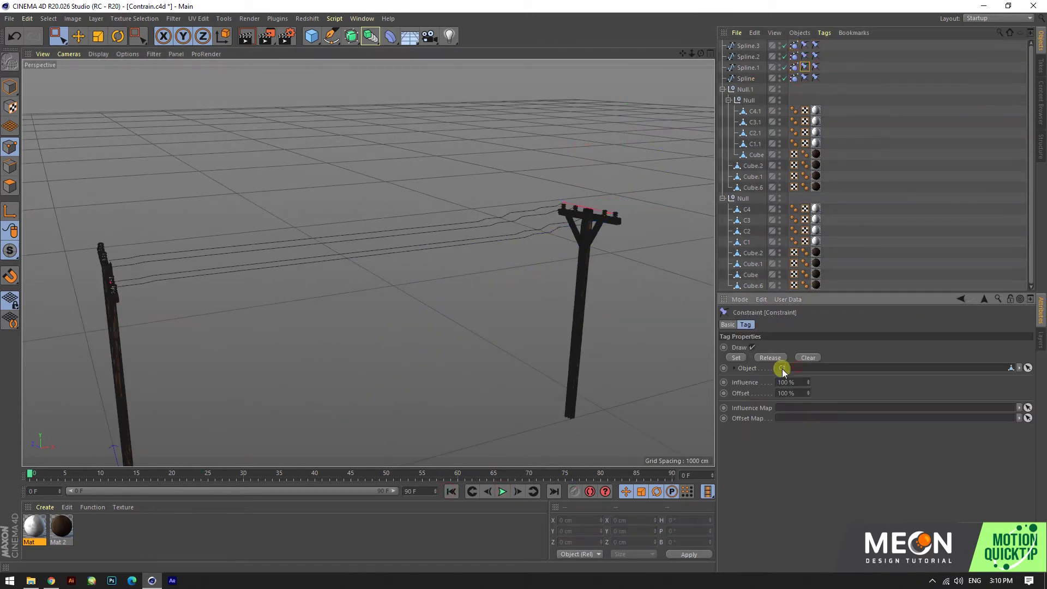
- Retarget Spline.1's constraint to C1.1 and play the simulation to check it
left_click(815, 66)
left_click(743, 359)
left_click(502, 491)
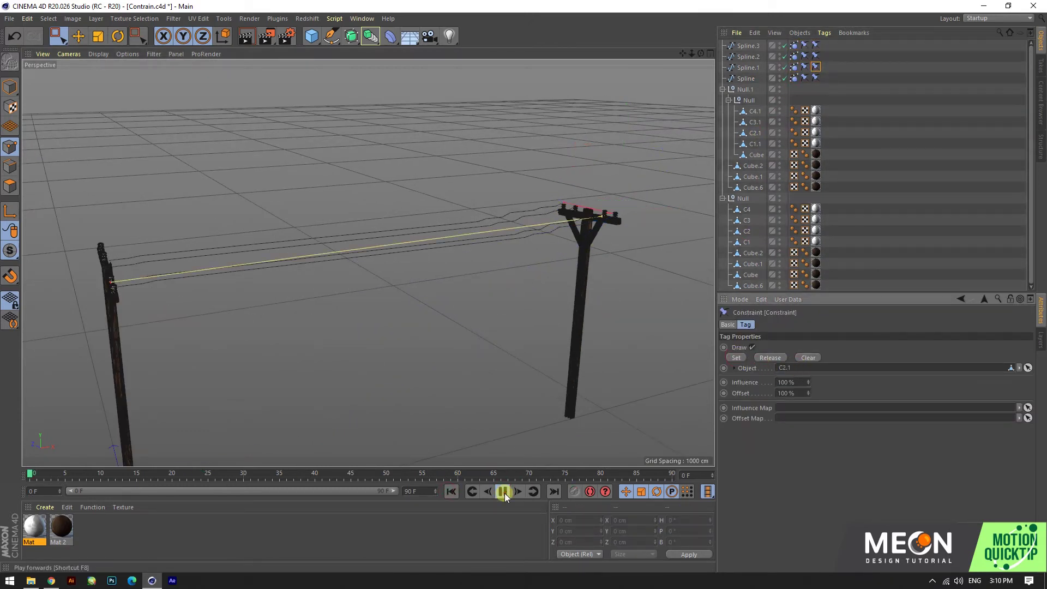
left_click_drag(594, 168, 633, 338, "alt")
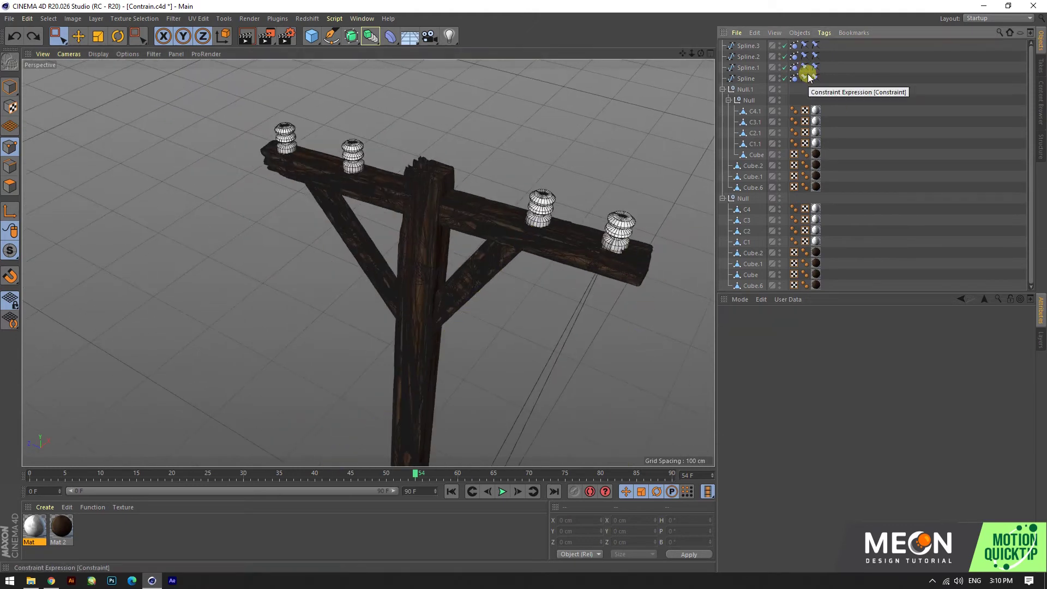
left_click(816, 67)
mouse_move(415, 305)
left_mouse_down("alt")
mouse_move(357, 313)
mouse_move(327, 284)
left_mouse_up("alt")
- Add a Constraint tag to Spline.1 linked to insulator C2 and play the simulation
left_click(351, 289)
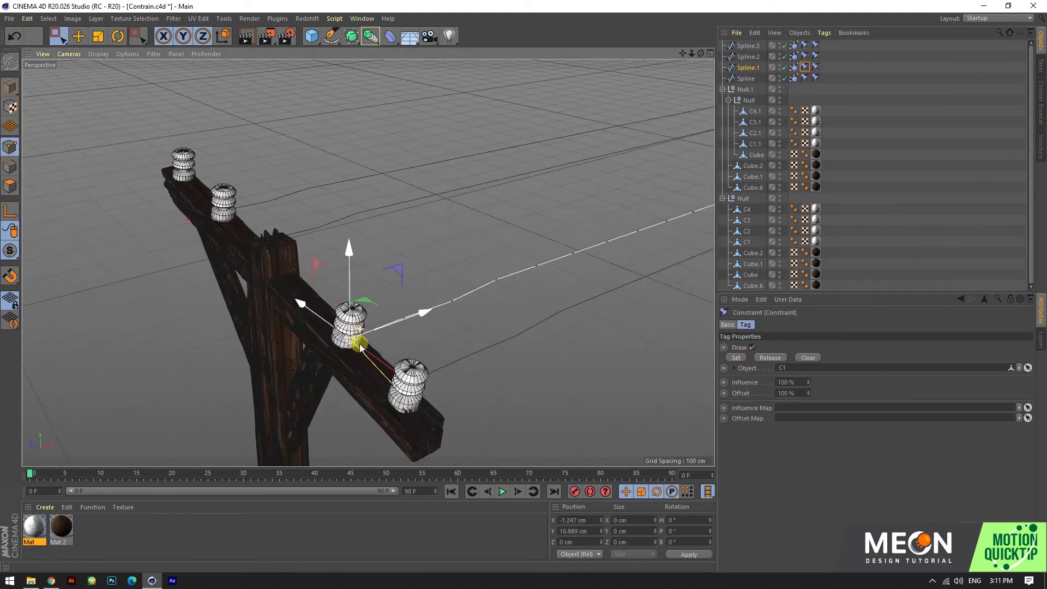
left_click_drag(362, 360, 367, 373, "alt")
left_click(745, 69)
right_click(745, 69)
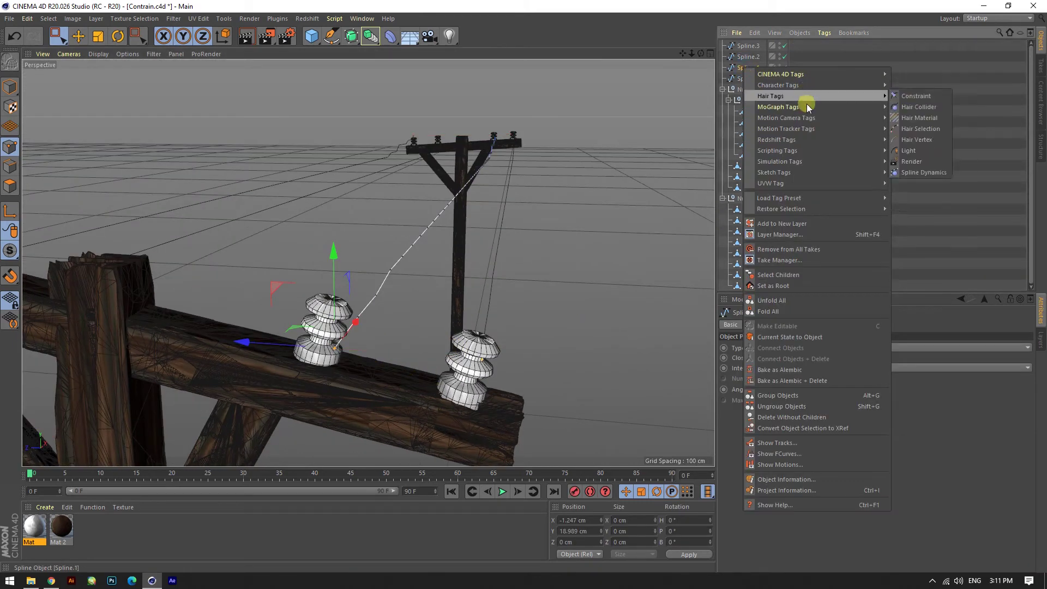
left_click(911, 94)
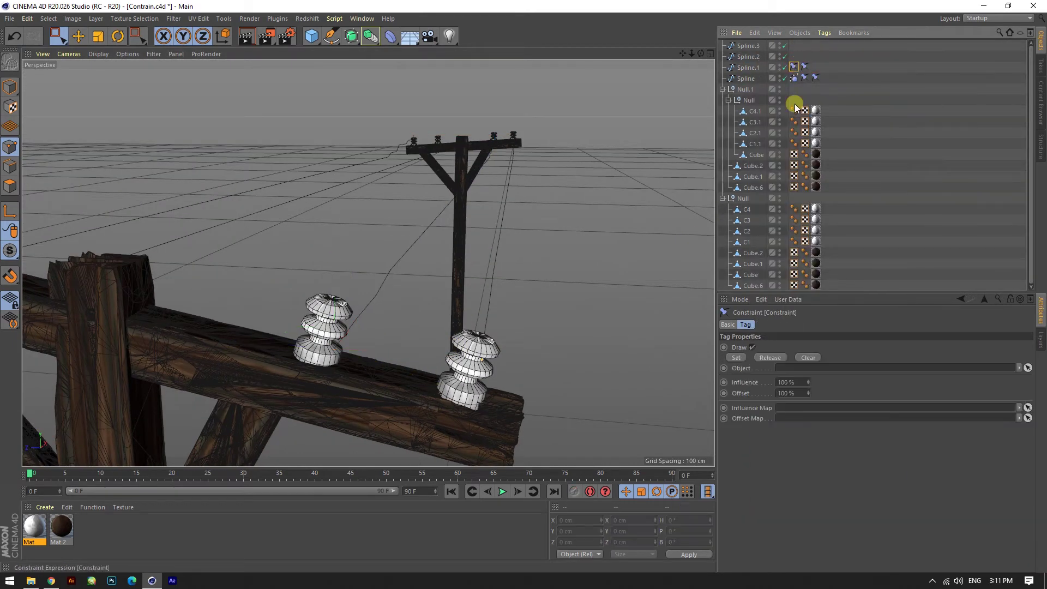
left_click_drag(746, 231, 784, 370)
left_click(802, 70)
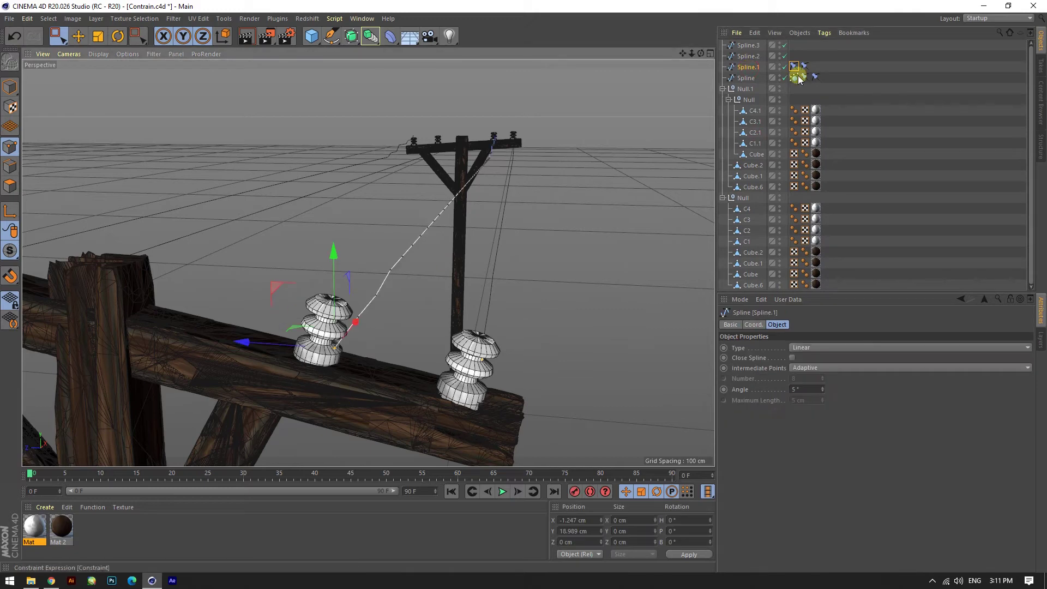
left_click_drag(505, 133, 679, 129, "alt")
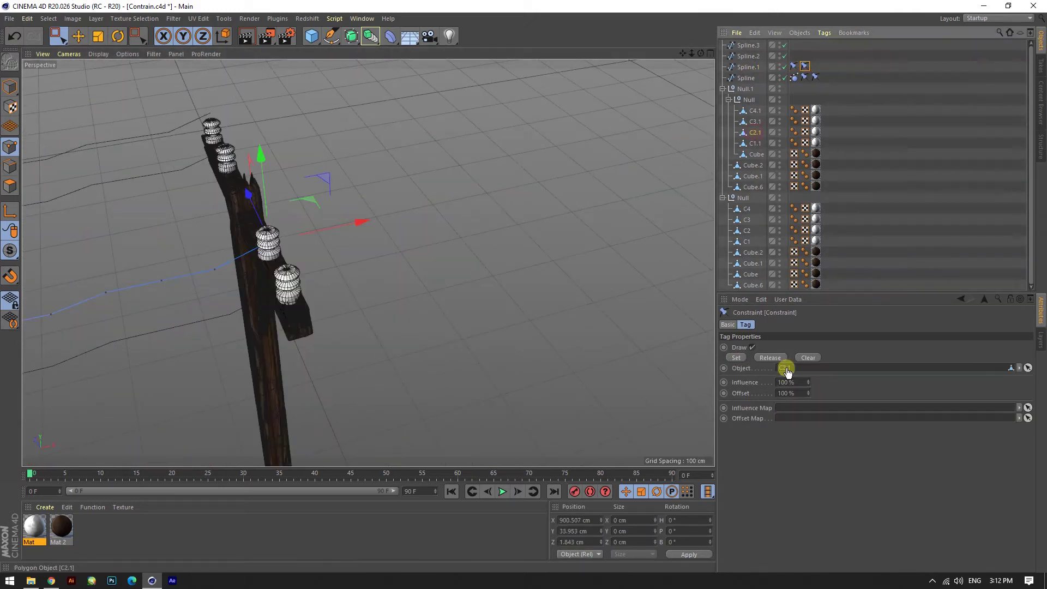
key("F8")
- Copy Spline.1's tags onto Spline.2 and pin its cable end to insulator C3.1
left_click(815, 66)
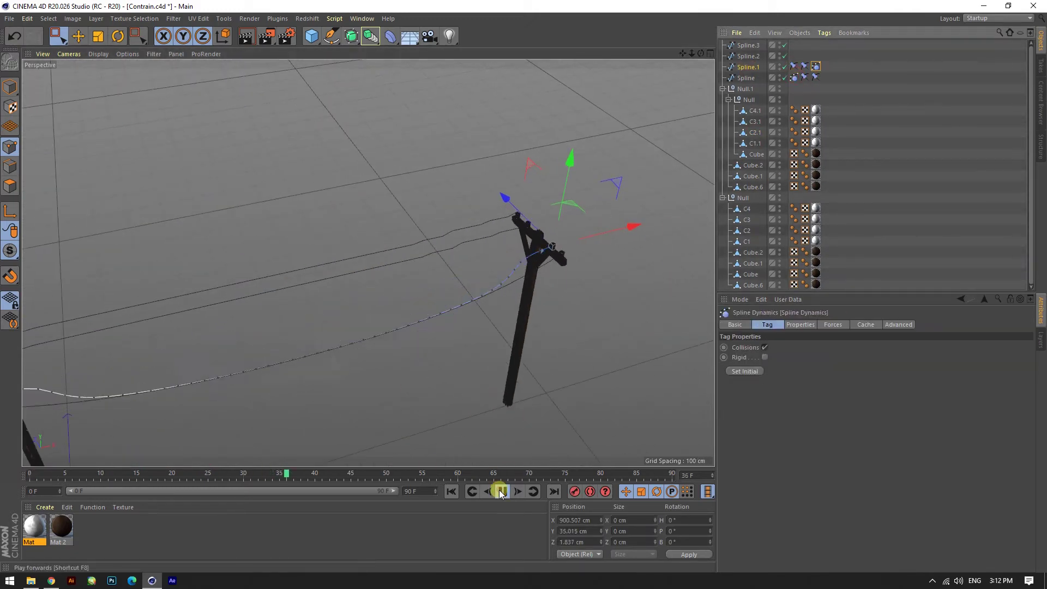
mouse_move(789, 64)
left_mouse_down()
mouse_move(755, 60)
mouse_move(804, 56)
left_mouse_up()
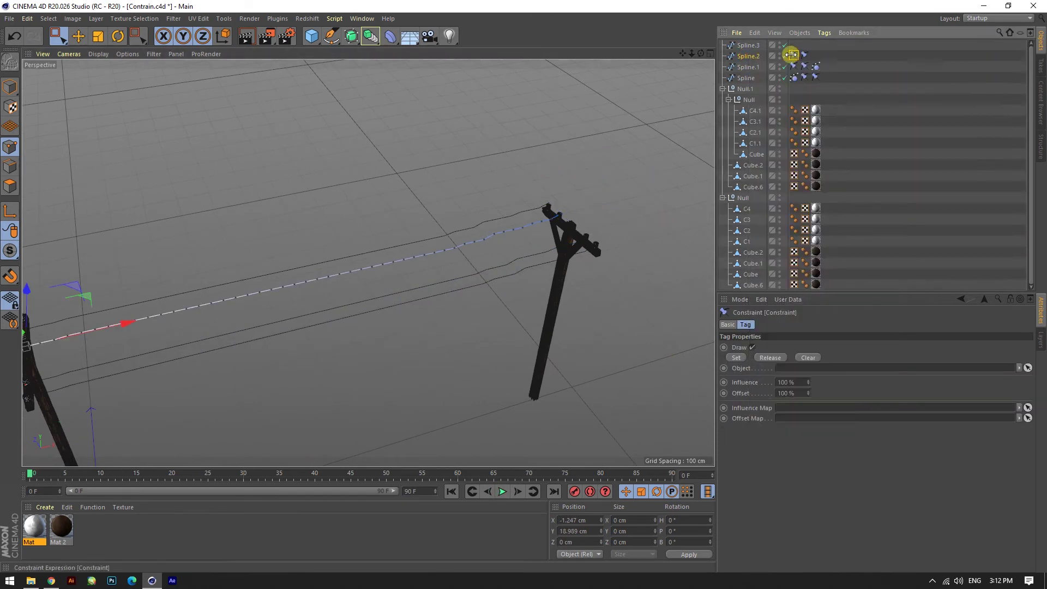
left_click_drag(218, 292, 382, 229, "alt")
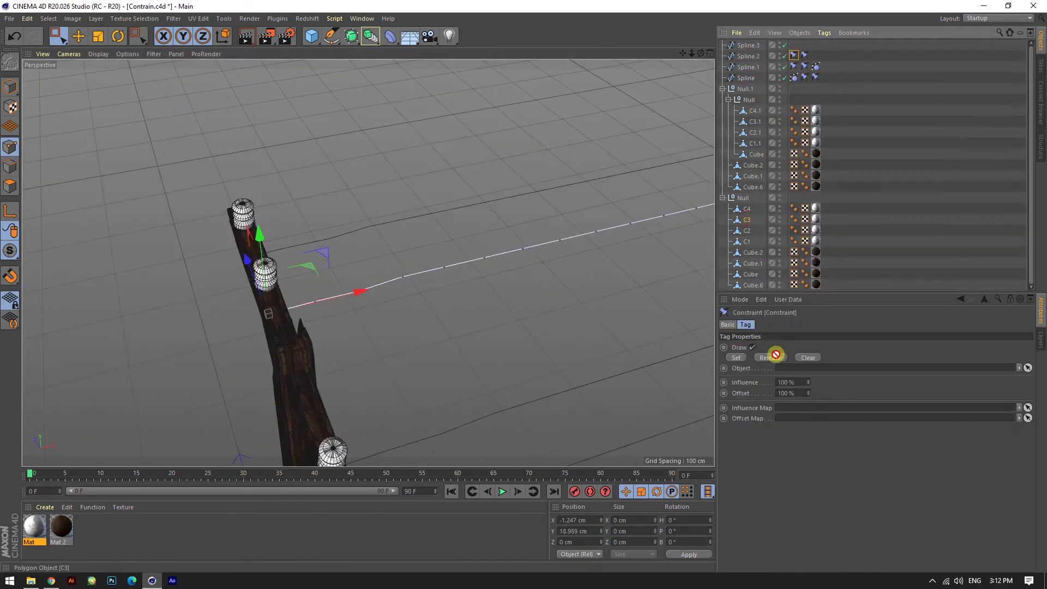
left_click_drag(117, 355, 382, 272, "alt")
left_click(804, 55)
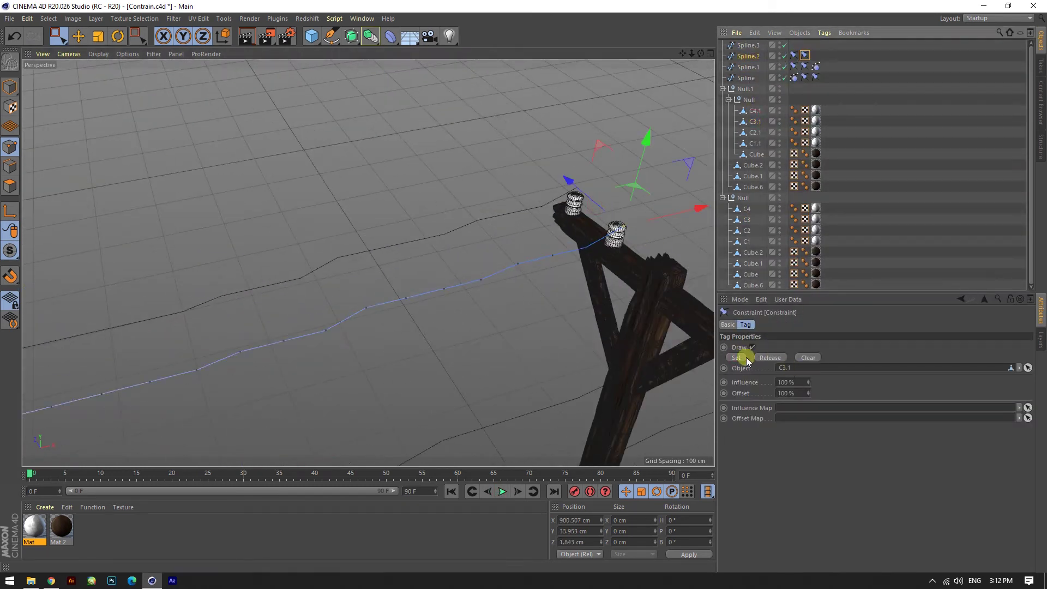
left_click_drag(755, 121, 818, 368)
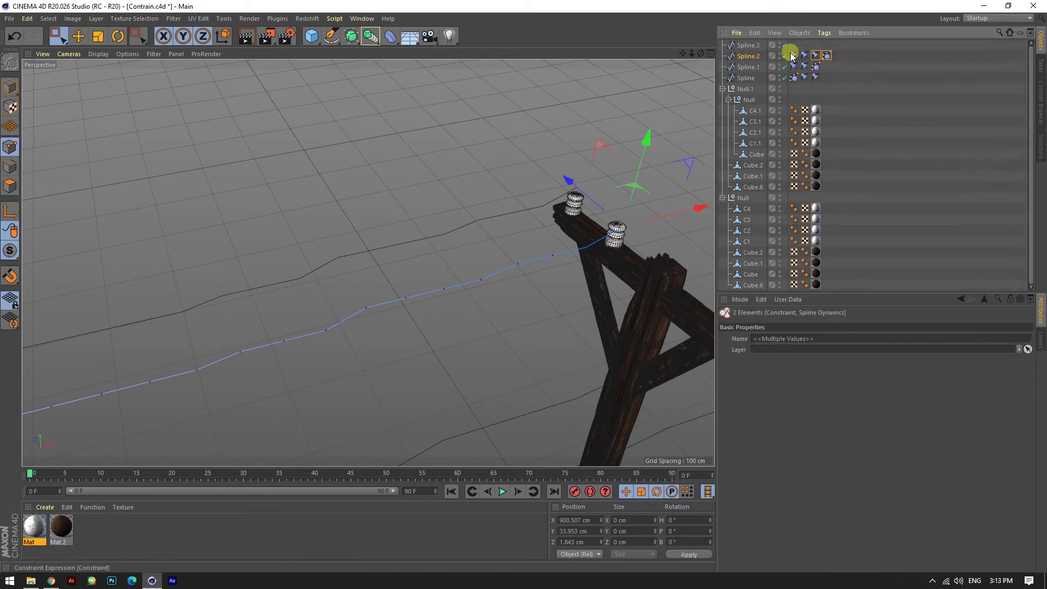
- Give Spline.3 a Constraint targeting C4.1 and play the wires sagging between both poles
right_click(753, 45)
left_click(914, 84)
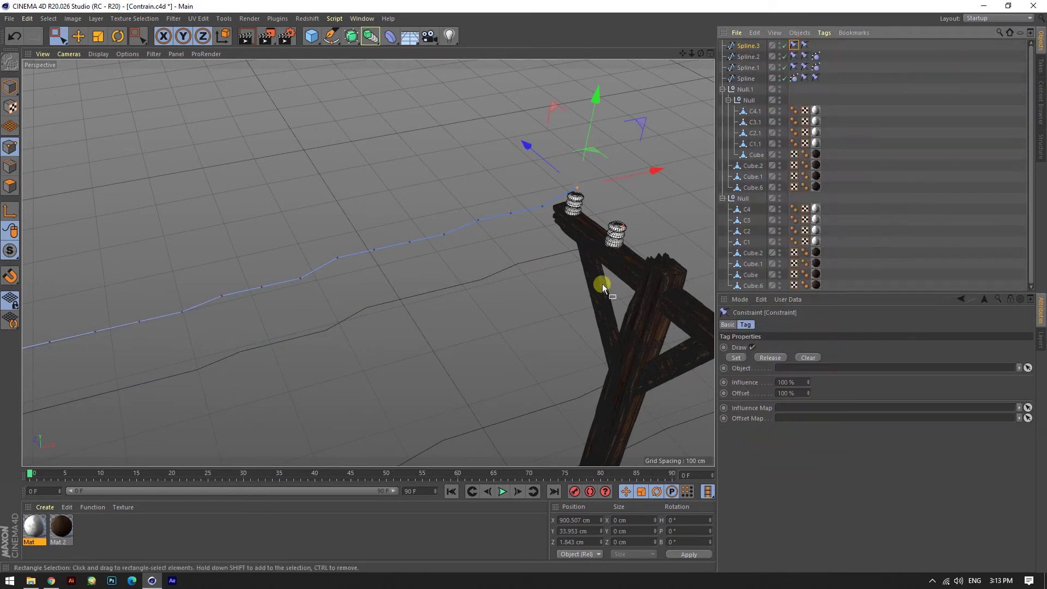
left_click_drag(603, 292, 422, 311, "alt")
scroll(422, 311, "up", 5)
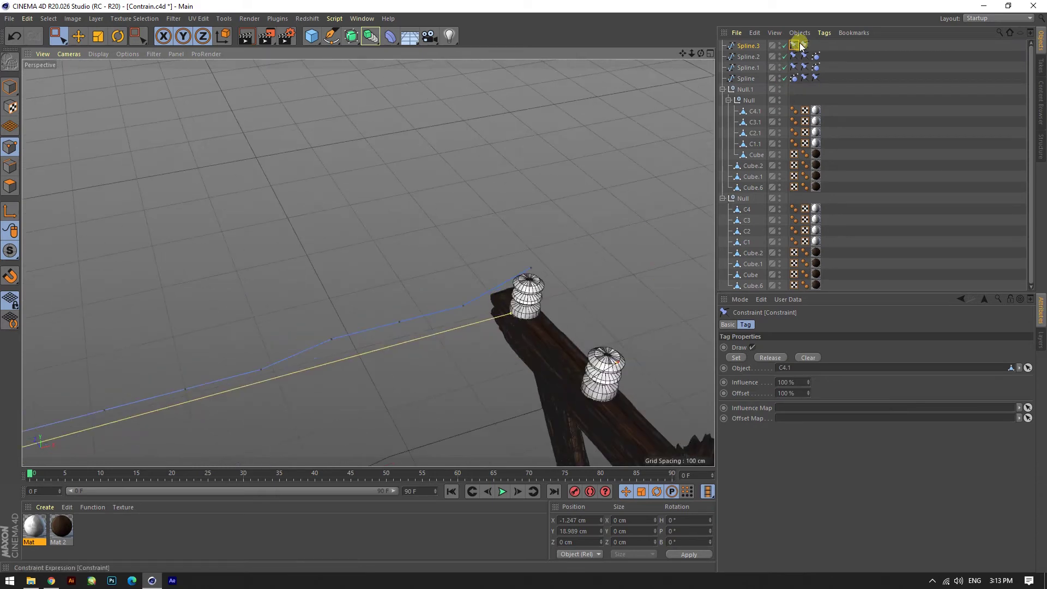
left_click(746, 209)
left_click(804, 45)
left_click_drag(490, 273, 605, 182, "alt")
left_click(502, 491)
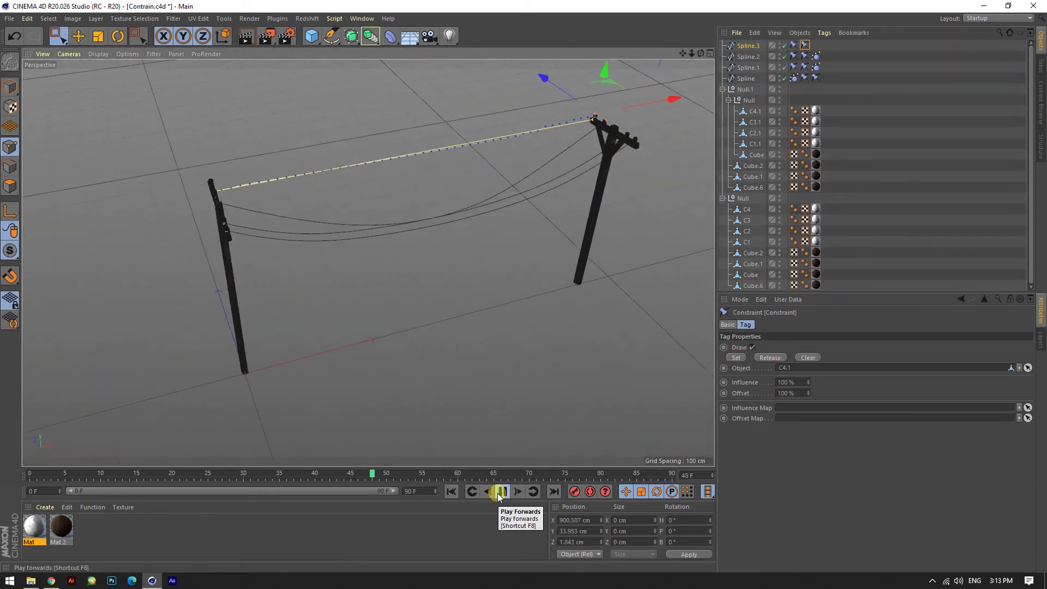
left_click(815, 45)
mouse_move(713, 126)
left_mouse_down("alt")
mouse_move(394, 237)
mouse_move(486, 172)
left_mouse_up("alt")
- Collapse the hierarchy, stop the simulation and rewind to frame 0
left_click(722, 198)
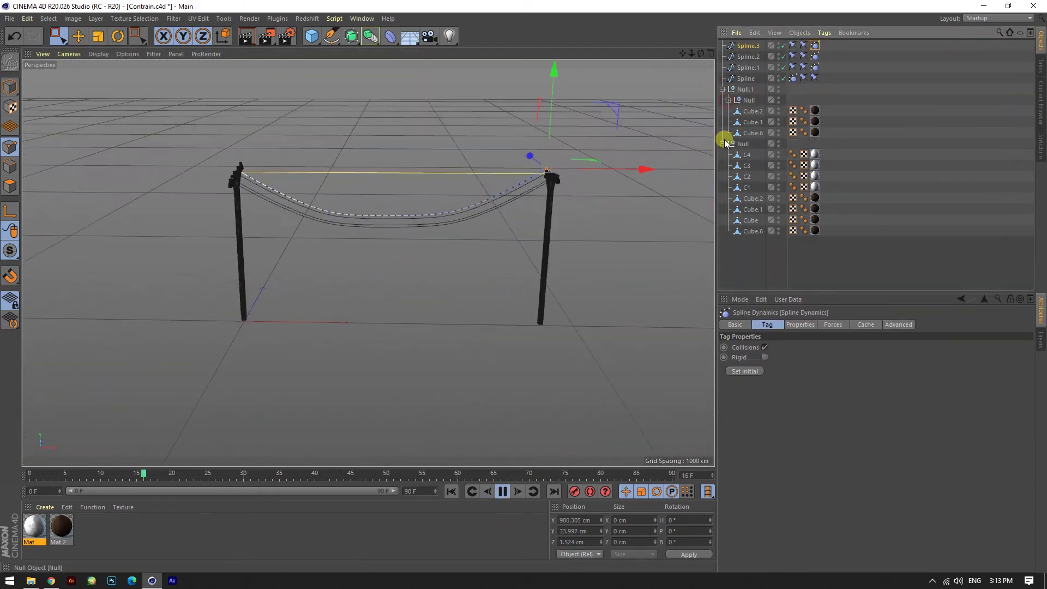
left_click(722, 89)
left_click(745, 89)
mouse_move(657, 188)
left_mouse_down("alt")
mouse_move(517, 286)
mouse_move(534, 206)
mouse_move(283, 181)
left_mouse_up("alt")
scroll(283, 181, "up", 5)
left_click(789, 46)
left_click(502, 491)
left_click(466, 491)
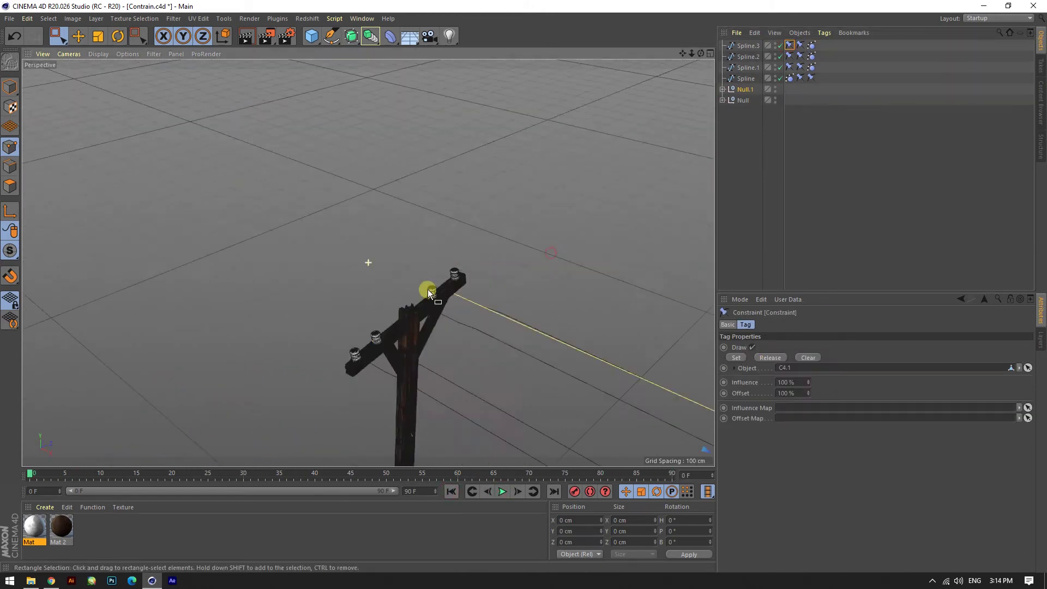
left_click_drag(427, 289, 444, 275, "alt")
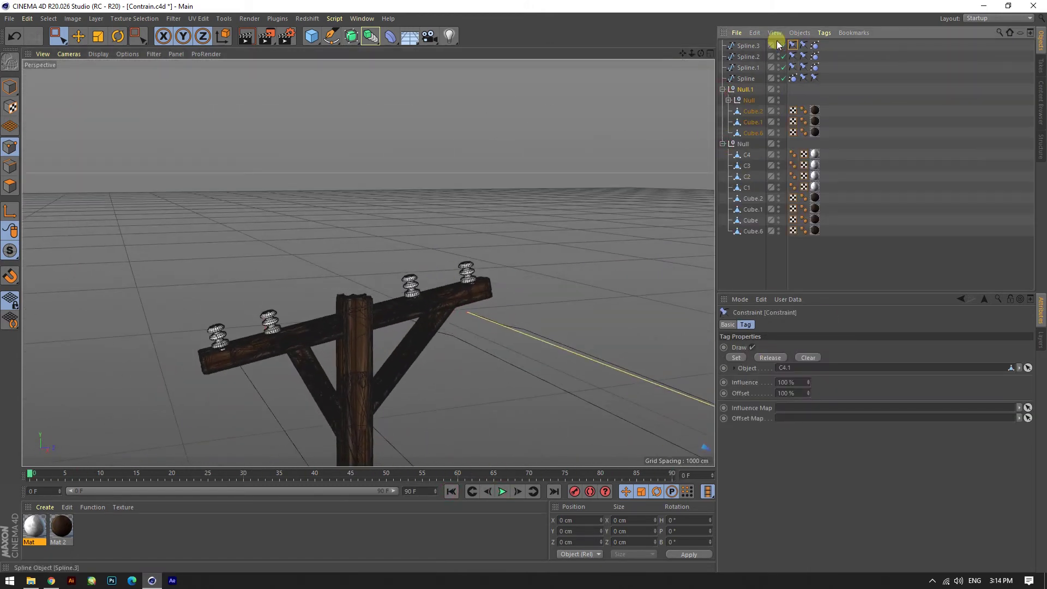
- Raise Spline.3's end point and pin it to insulator C4 instead
left_click(473, 327)
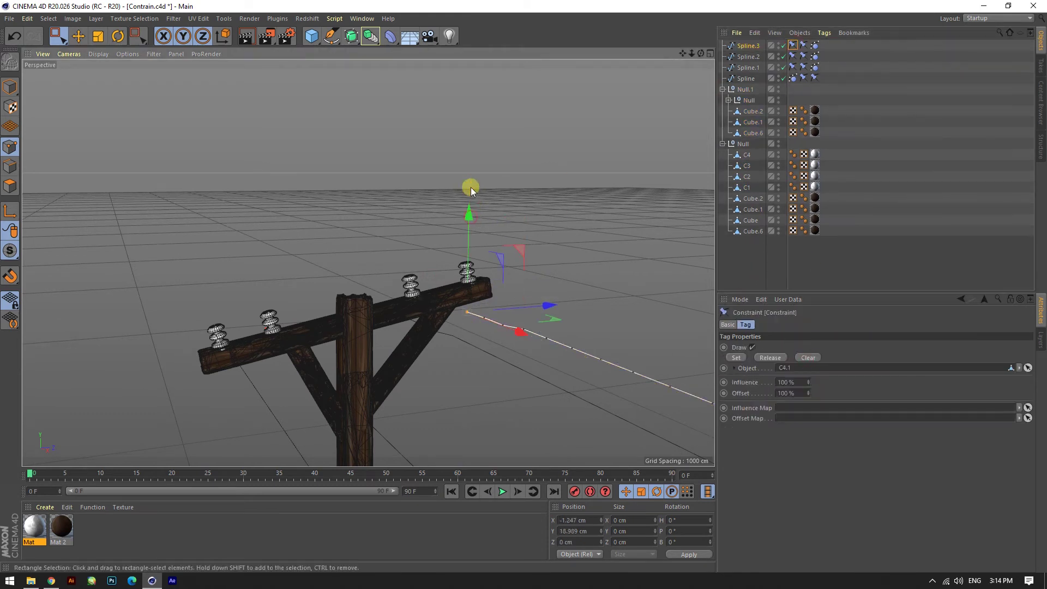
left_click(793, 45)
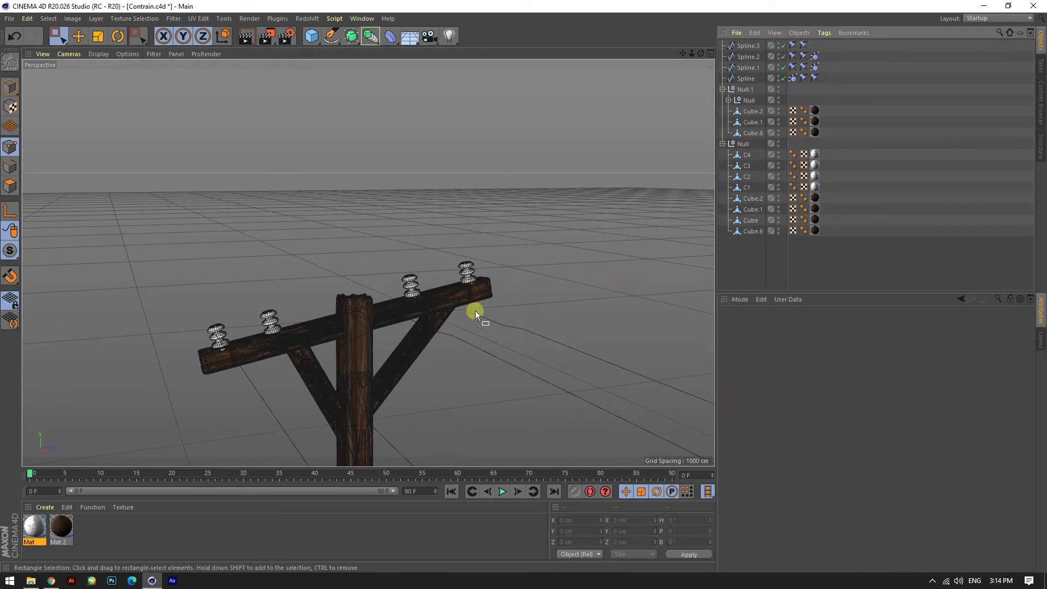
left_click_drag(475, 310, 472, 181)
left_click(793, 45)
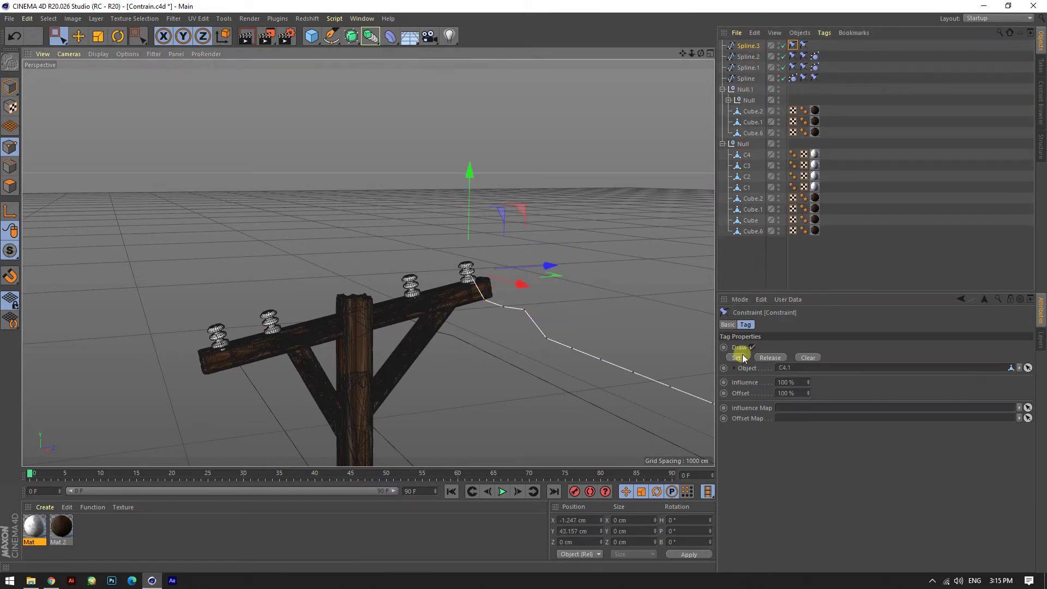
left_click_drag(747, 154, 780, 368)
left_click_drag(544, 292, 793, 346, "alt")
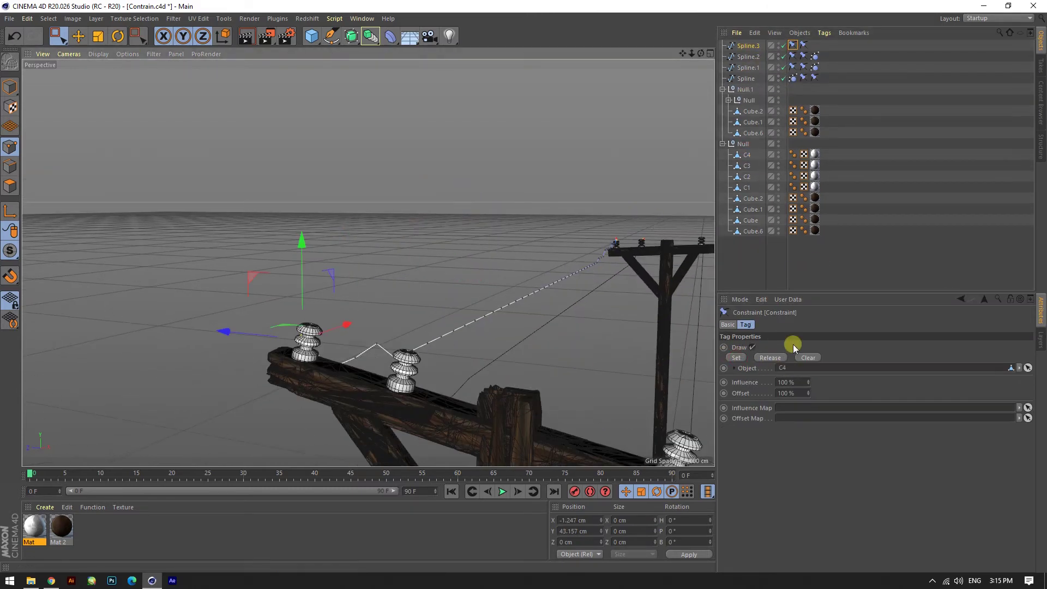
mouse_move(600, 343)
left_mouse_down("alt")
mouse_move(269, 339)
mouse_move(227, 362)
mouse_move(639, 385)
mouse_move(566, 332)
left_mouse_up("alt")
- Clear Spline.2's constraint object, raise its end point, and re-pin it to C3.1
left_click(792, 56)
left_click_drag(747, 177, 783, 366)
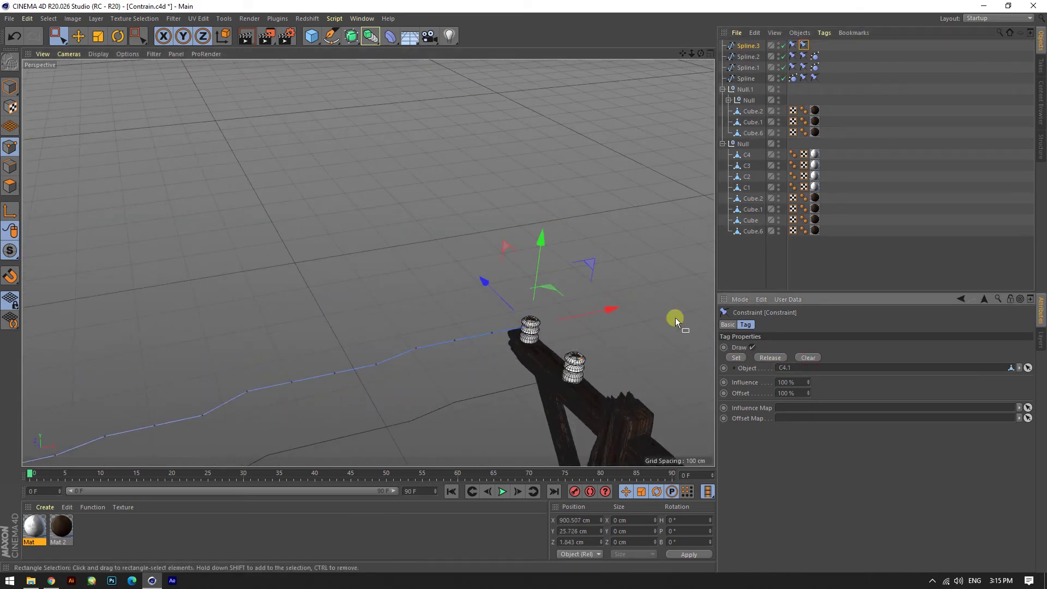
mouse_move(674, 317)
left_mouse_down("alt")
mouse_move(652, 306)
mouse_move(463, 365)
mouse_move(449, 309)
left_mouse_up("alt")
left_click(806, 357)
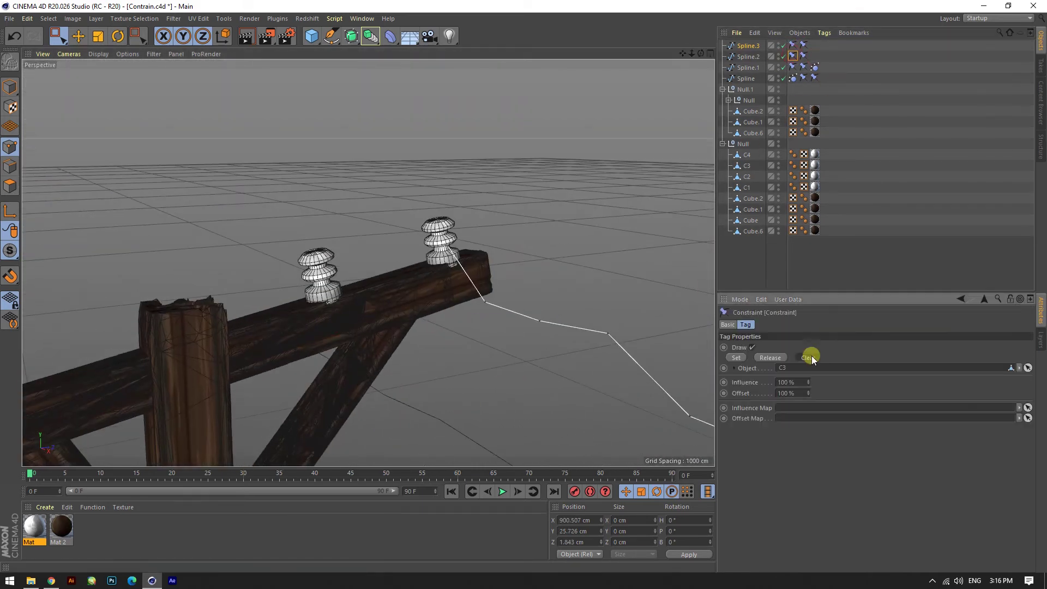
left_click_drag(328, 365, 375, 185)
left_click(370, 374)
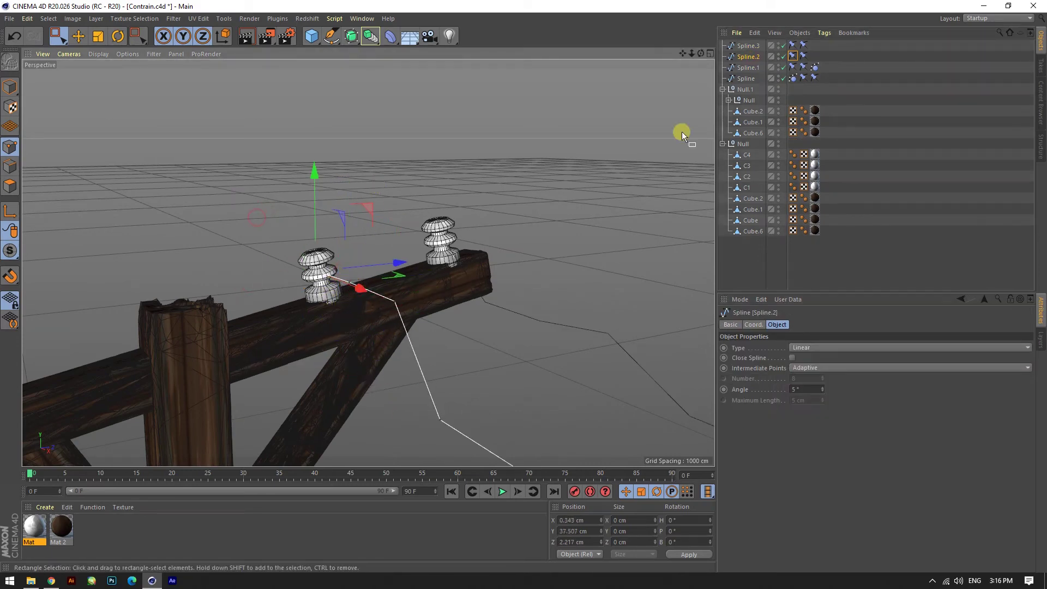
left_click(803, 56)
left_click(735, 357)
mouse_move(533, 315)
left_mouse_down("alt")
mouse_move(289, 231)
mouse_move(703, 198)
mouse_move(769, 51)
left_mouse_up("alt")
left_click(736, 357)
left_click(814, 67)
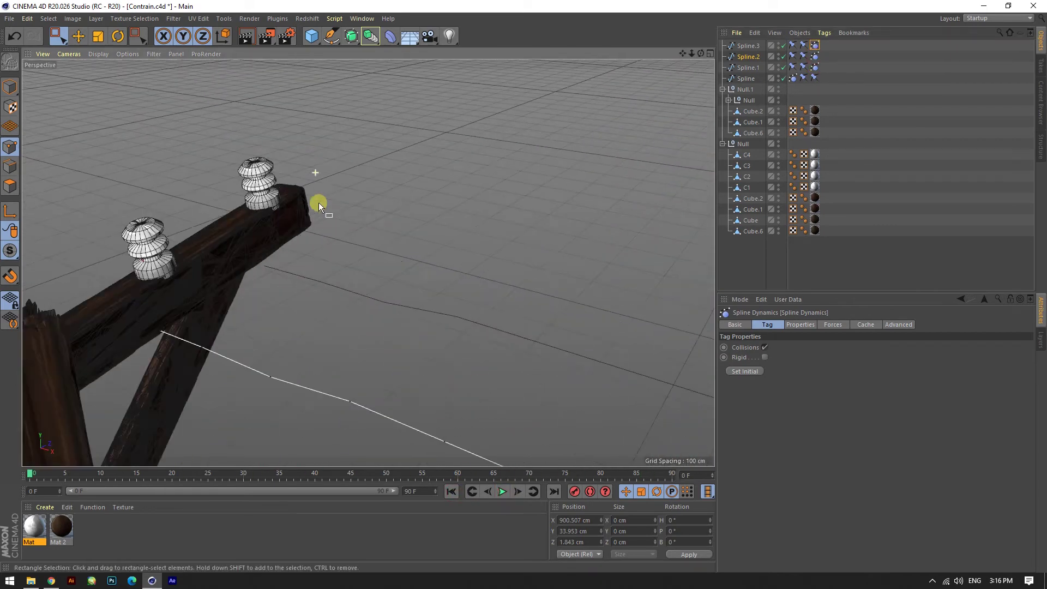
- Reassign Spline.3's constraint object using insulator C4
left_click(747, 46)
left_click(803, 45)
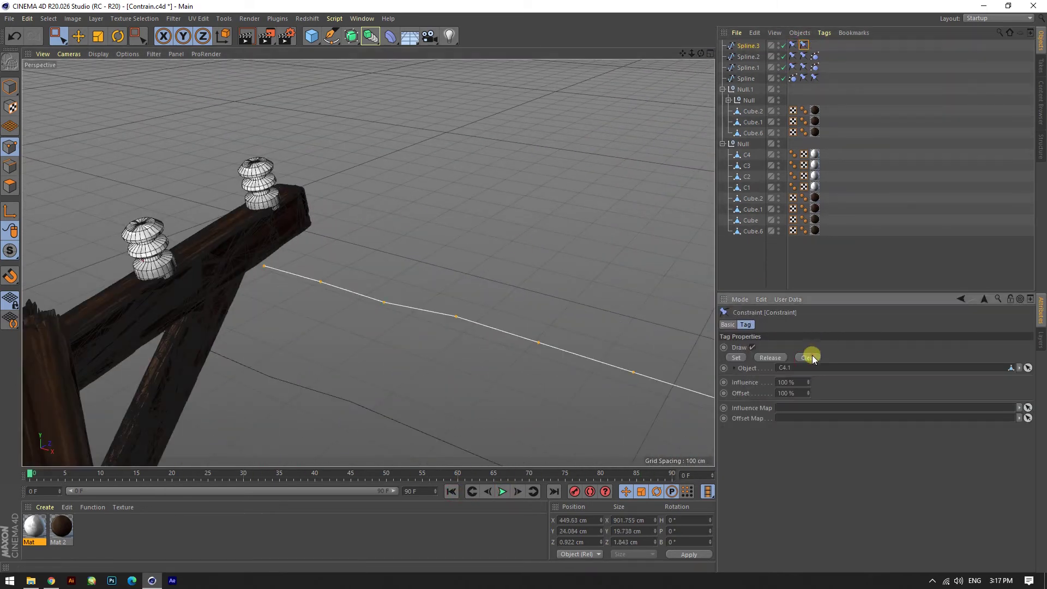
left_click(290, 158)
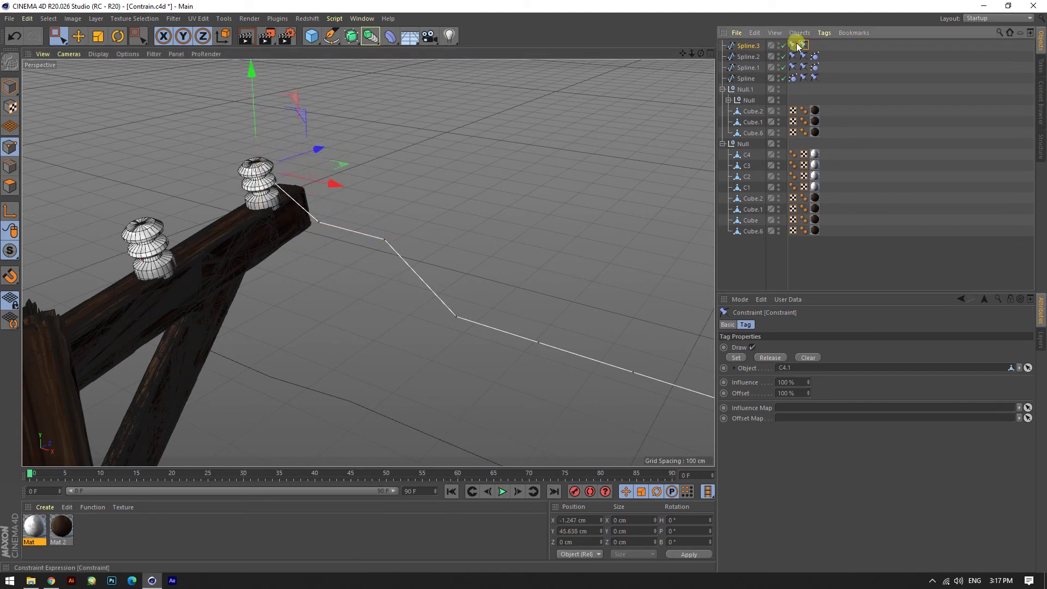
left_click(746, 155)
left_click(793, 45)
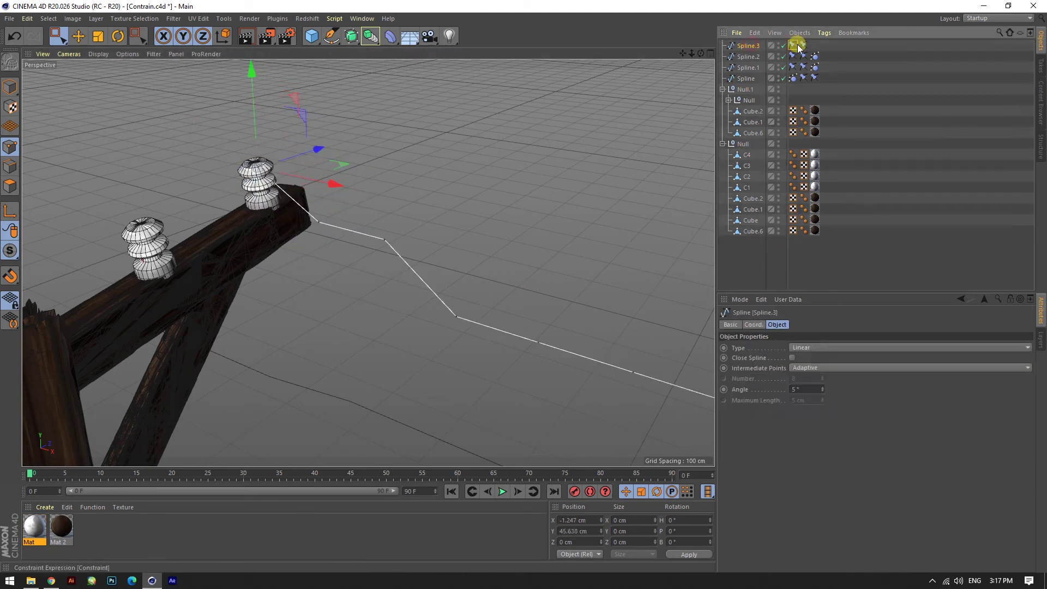
left_click(748, 357)
- Raise the loose cable end point and replay the sagging cable simulation
scroll(281, 212, "down", 5)
left_click_drag(280, 211, 112, 297, "alt")
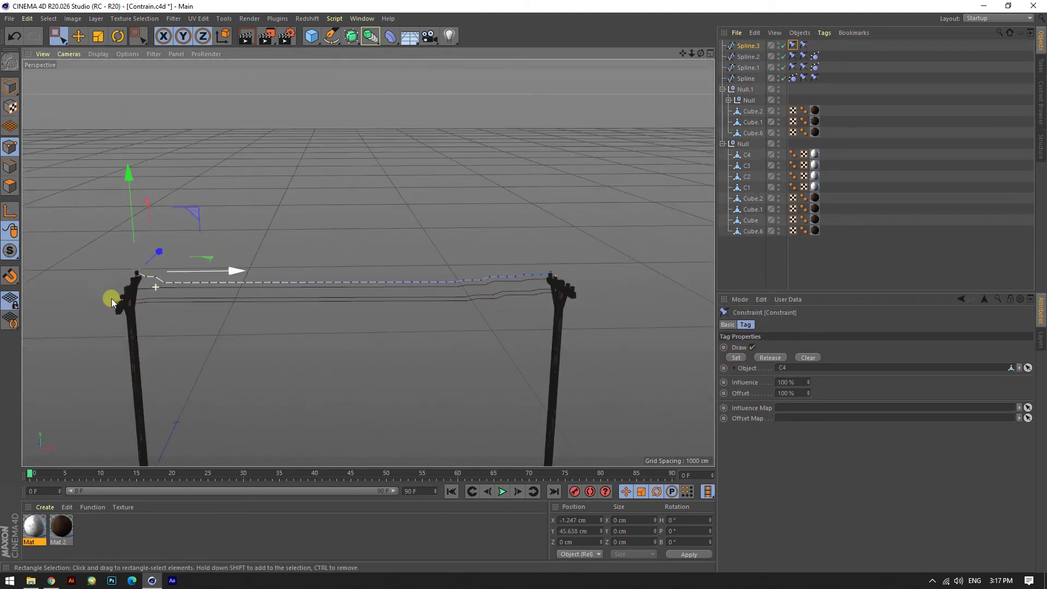
scroll(112, 296, "up", 8)
left_click_drag(576, 150, 577, 141)
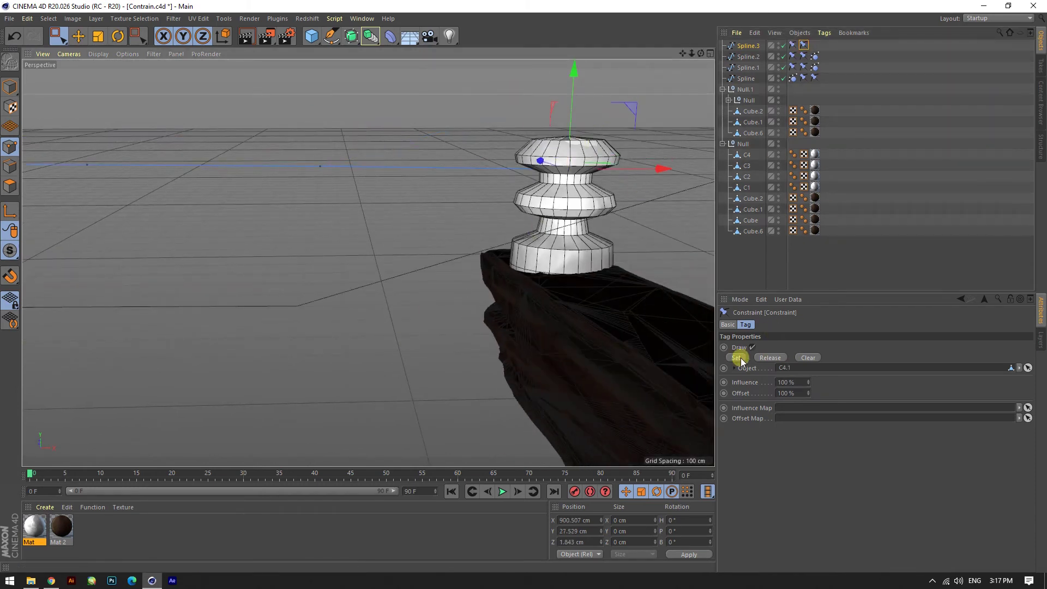
left_click(814, 45)
left_click(502, 491)
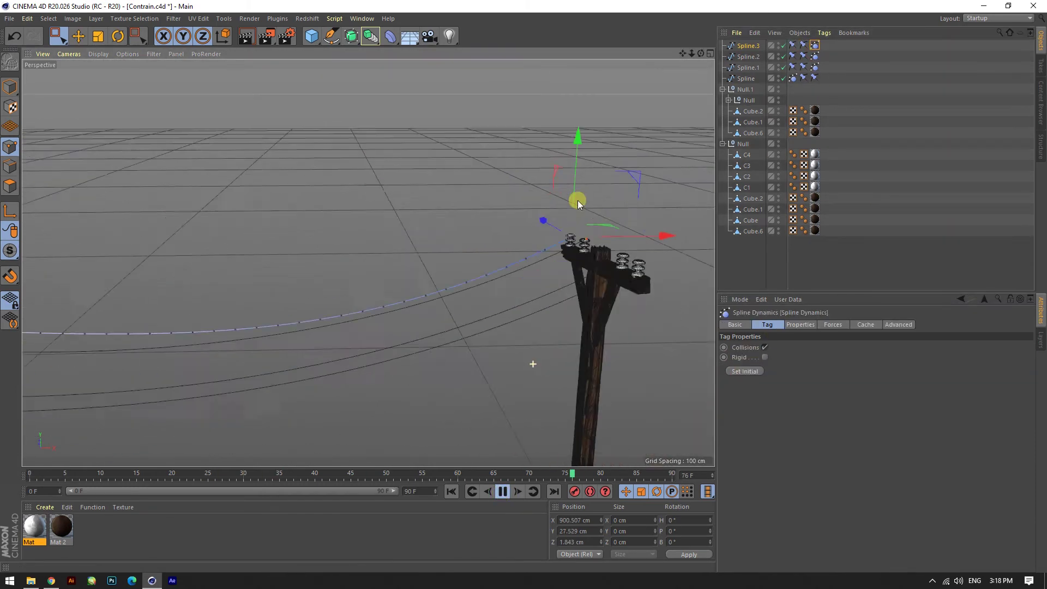
mouse_move(577, 200)
left_mouse_down("alt")
mouse_move(145, 320)
mouse_move(589, 191)
left_mouse_up("alt")
- Extend the animation's end frame to 500
left_click(744, 89)
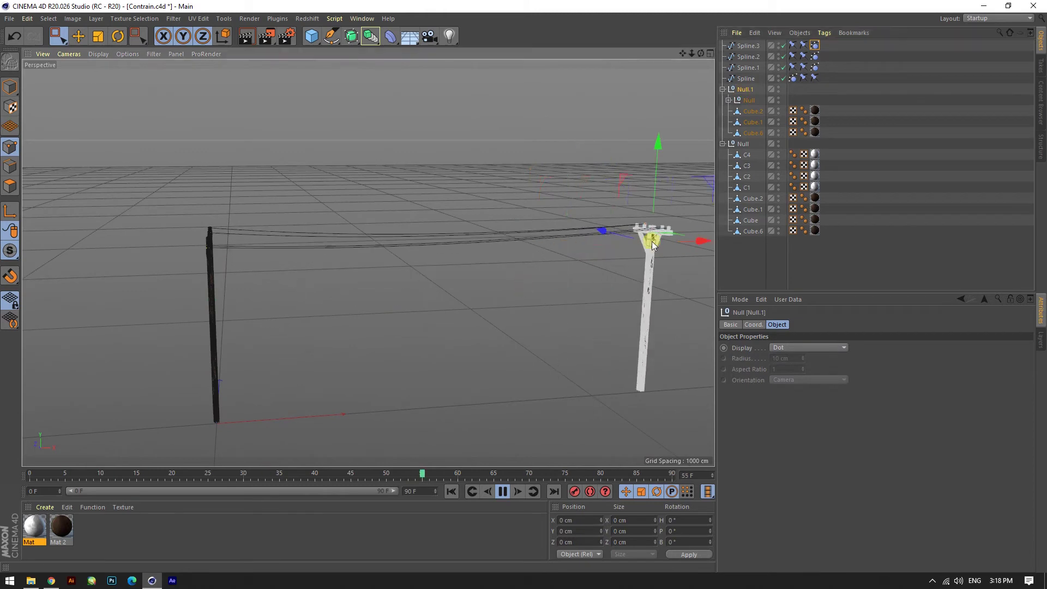
double_click(420, 491)
type("500")
key("Return")
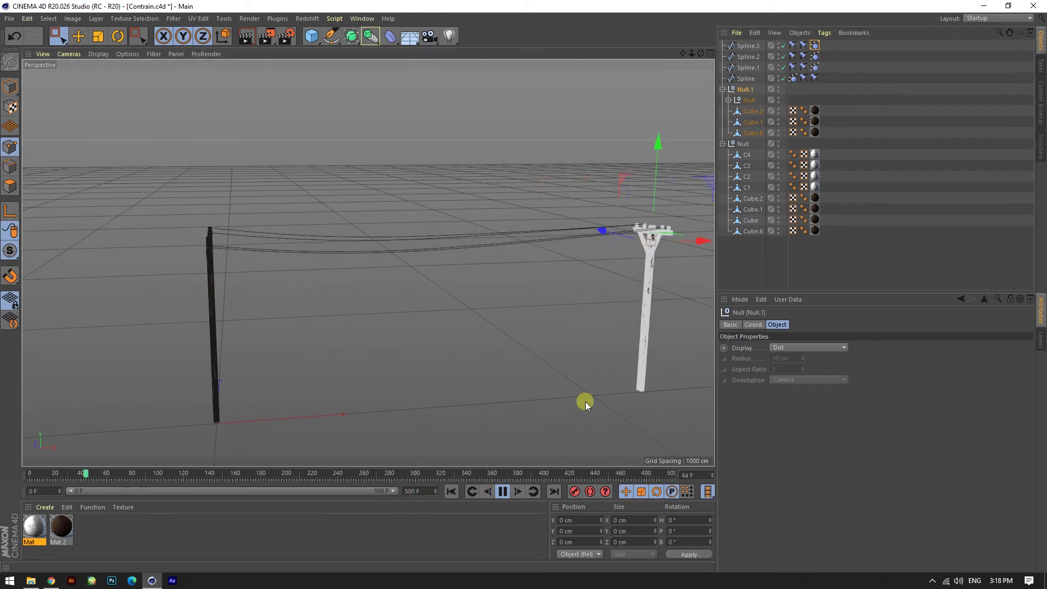
- Try a Spline Dynamics gravity of -3 and edit it across the cables
left_click(814, 44)
left_click(764, 347)
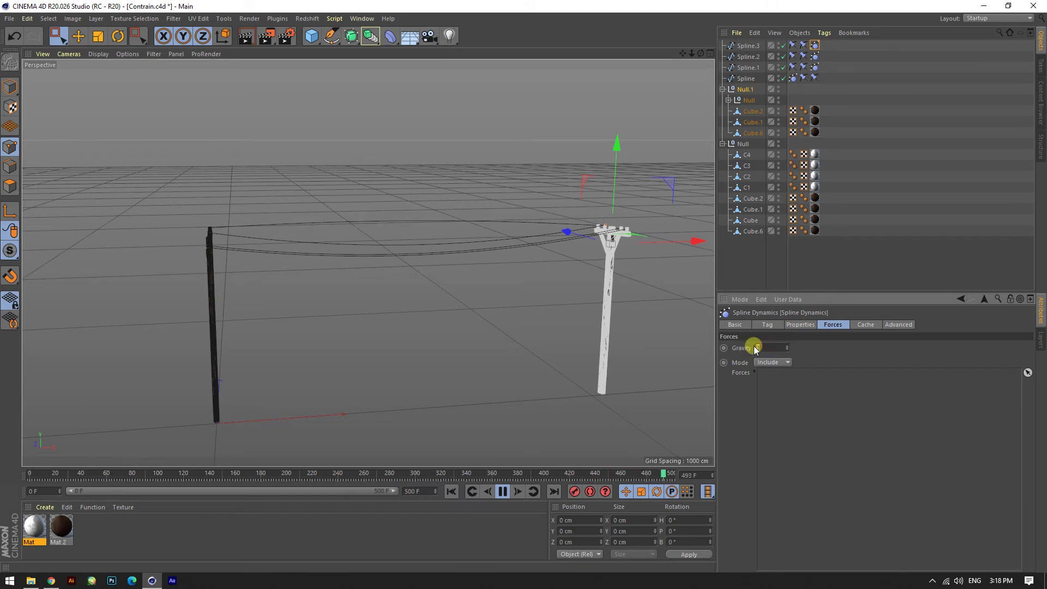
type("-3")
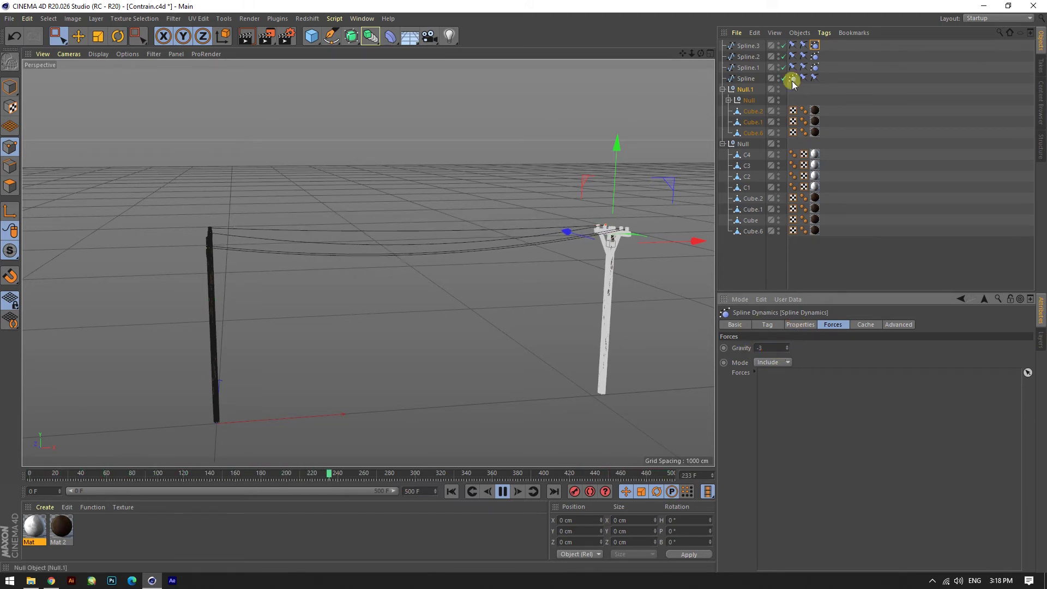
left_click_drag(792, 86, 828, 81)
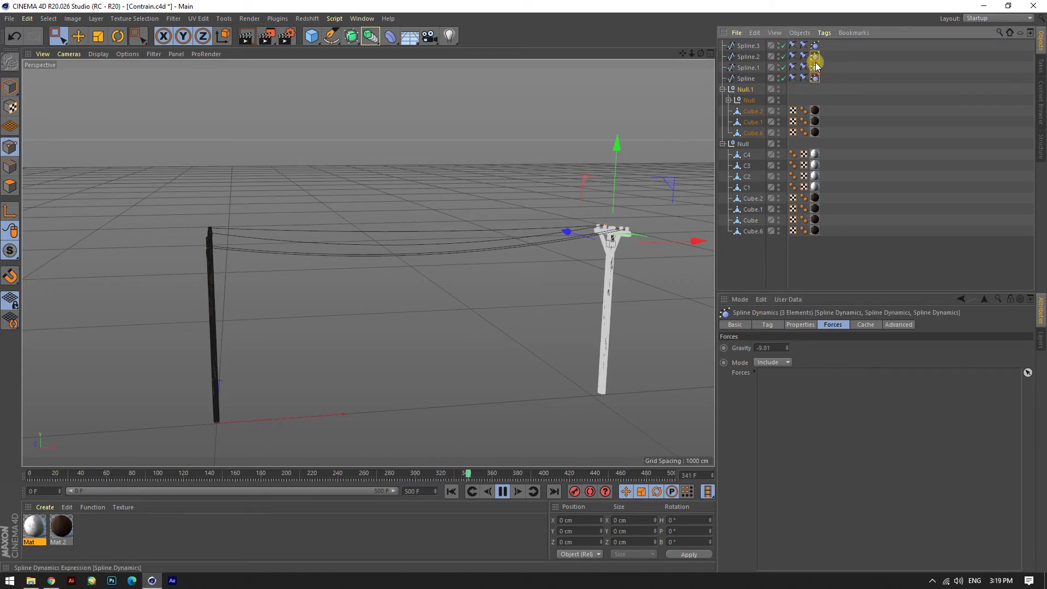
left_click(777, 350)
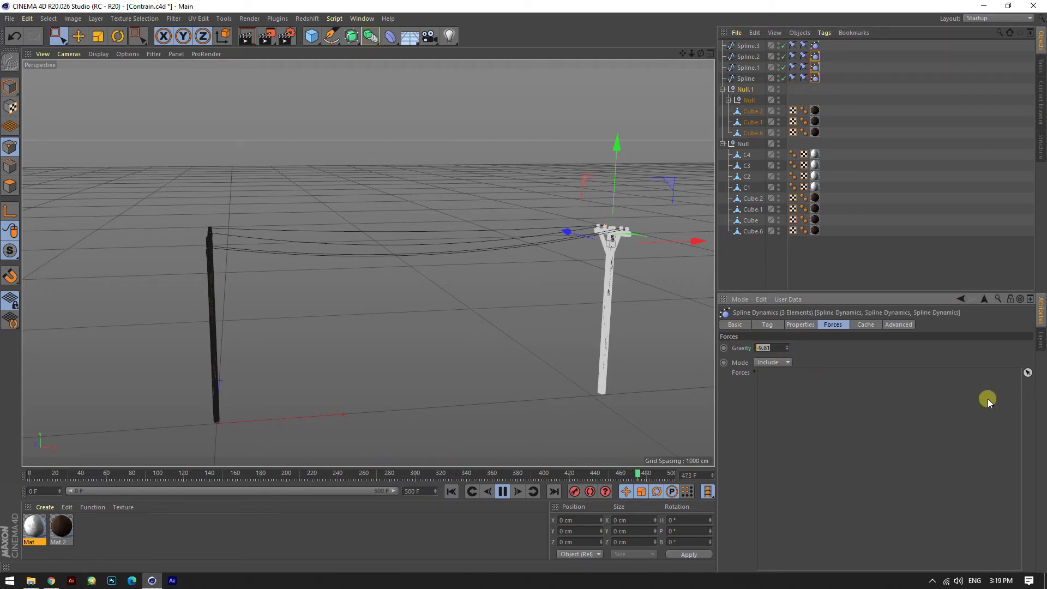
left_click(815, 67)
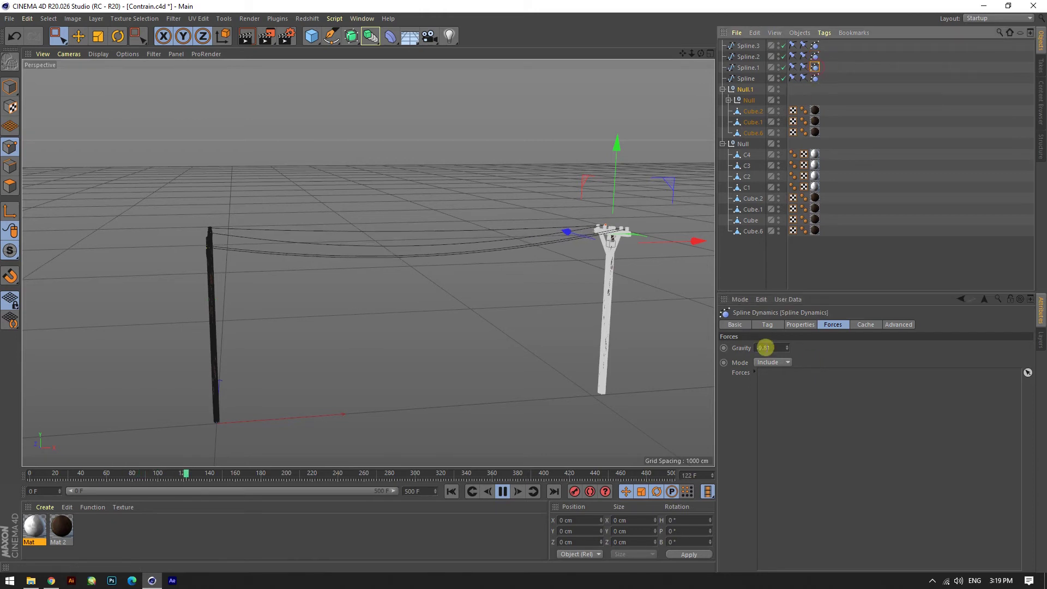
left_click(814, 56)
left_click(762, 348)
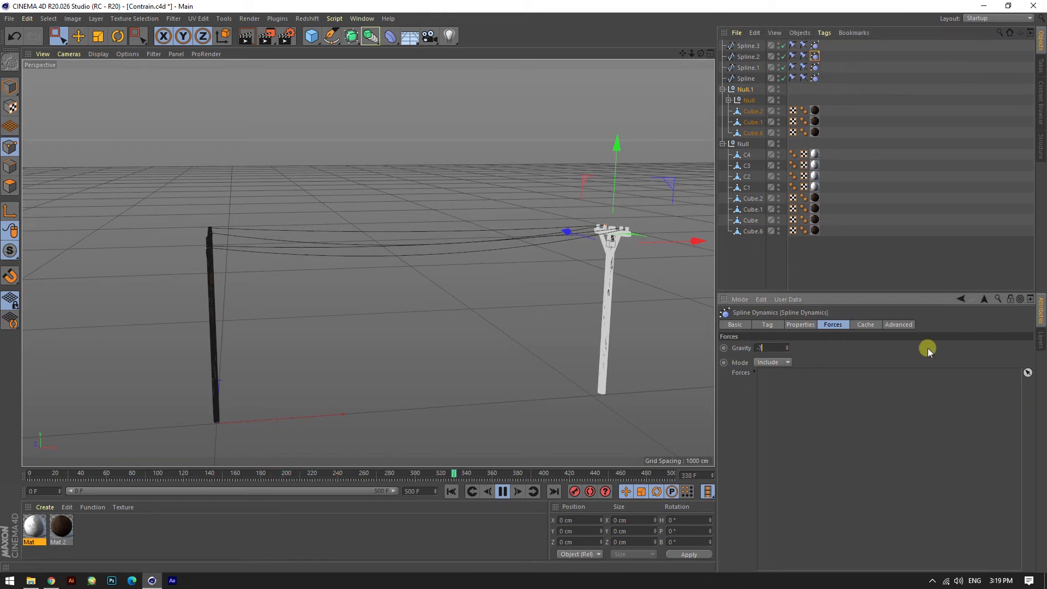
key("Return")
- Set another wire's Spline Dynamics gravity to -6 and orbit to check the sag
left_click(814, 79)
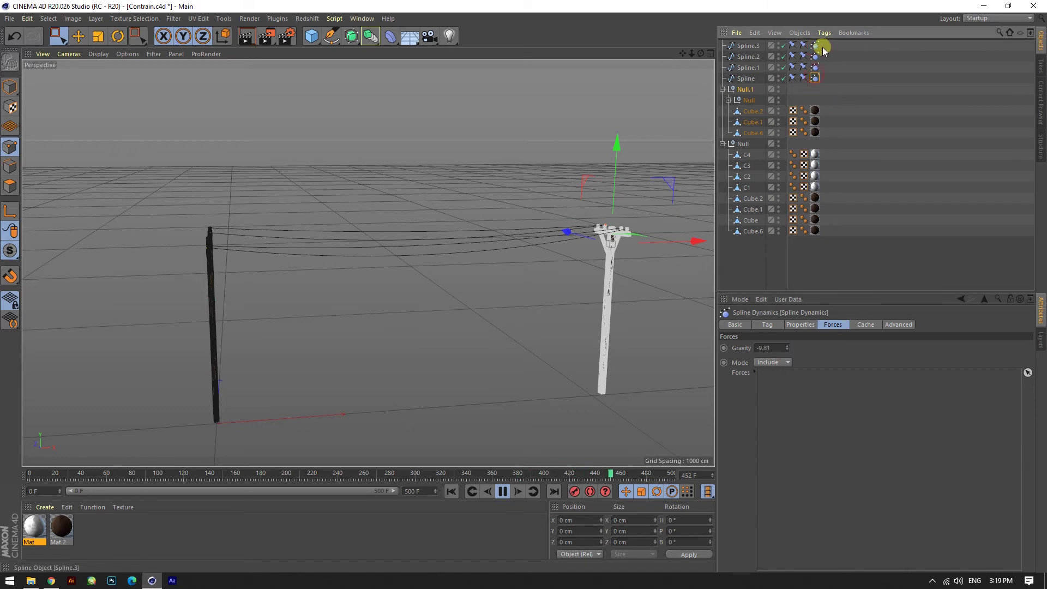
left_click(770, 348)
type("-6")
key("Return")
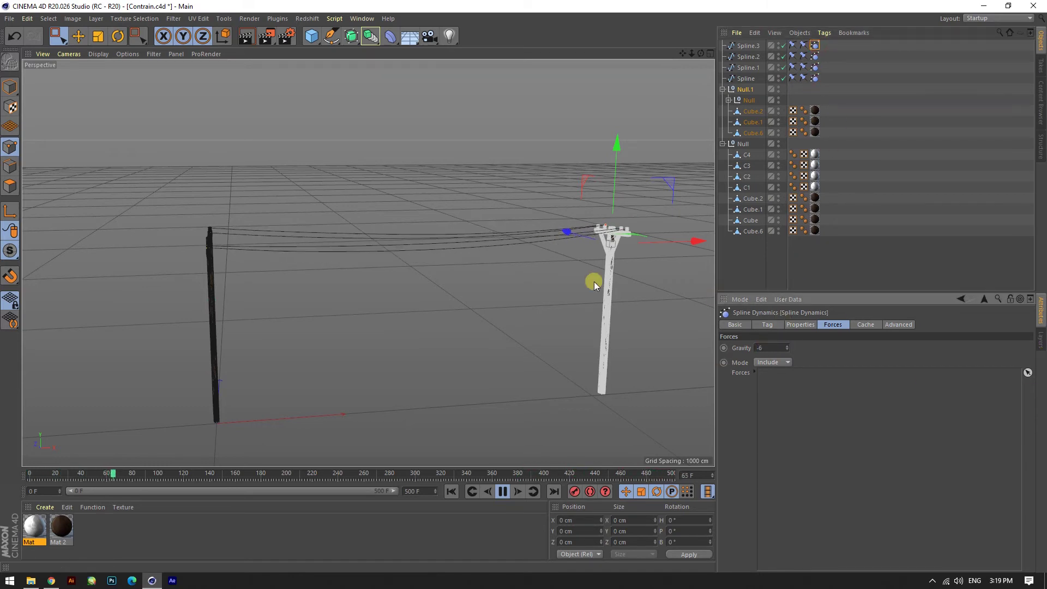
left_click_drag(538, 290, 384, 265, "alt")
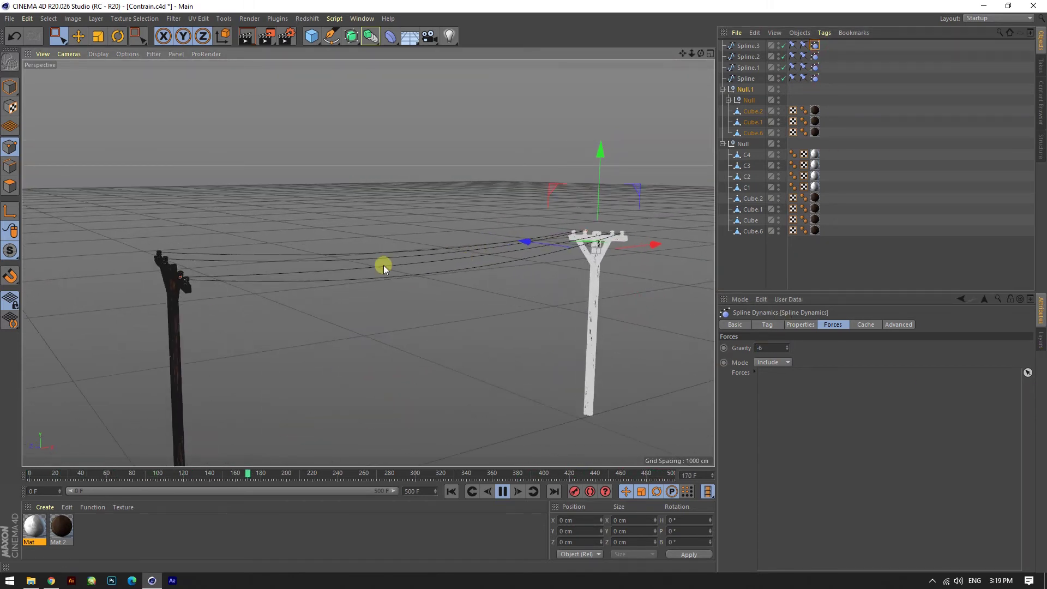
- Select the wire splines and add a Sweep object for them
left_click(742, 80)
left_click(743, 67, "ctrl")
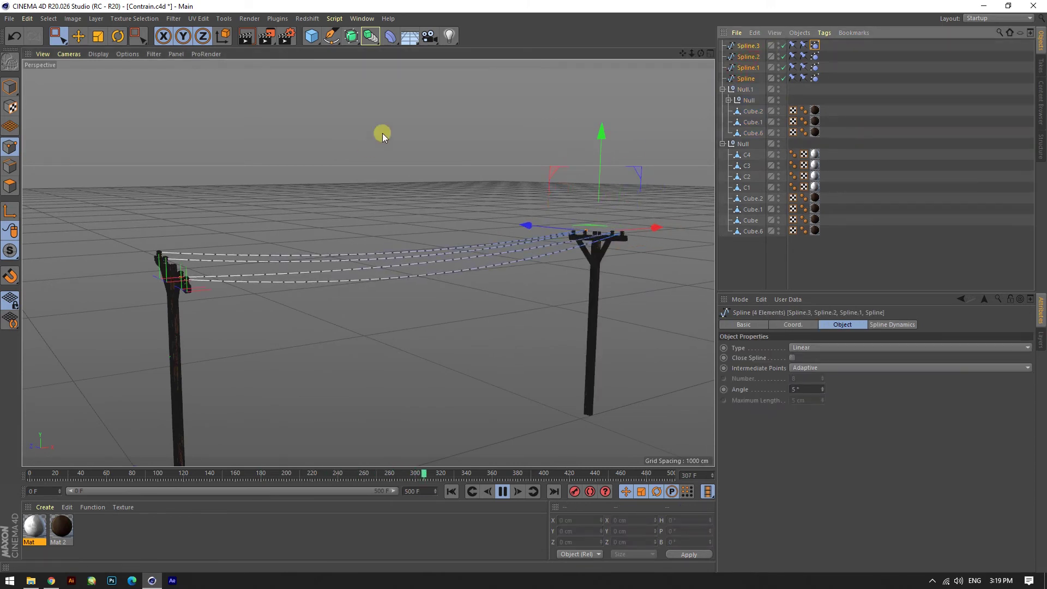
left_click_drag(502, 306, 571, 444, "alt")
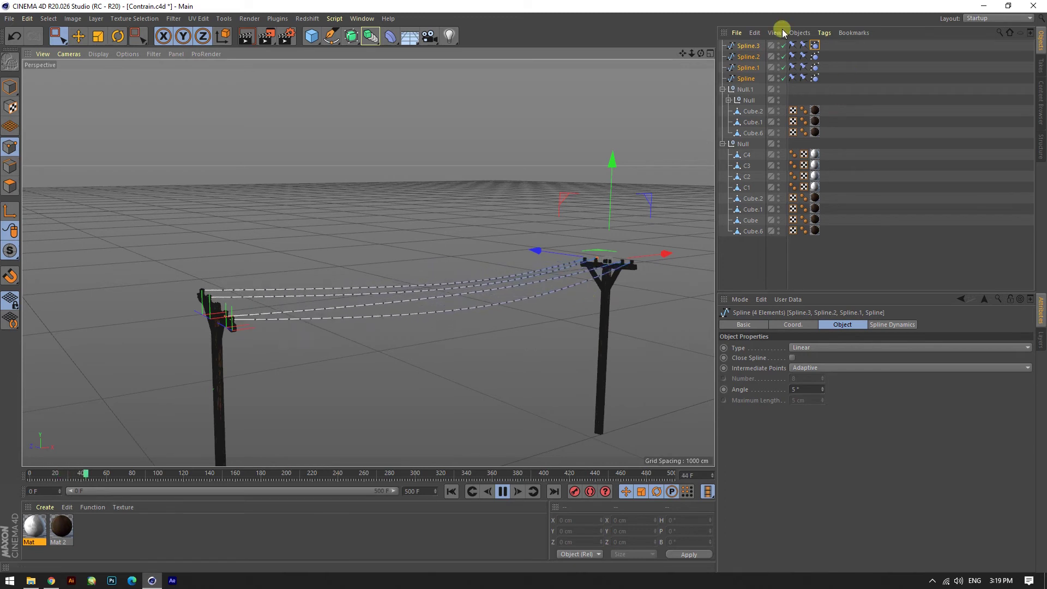
left_click(745, 47)
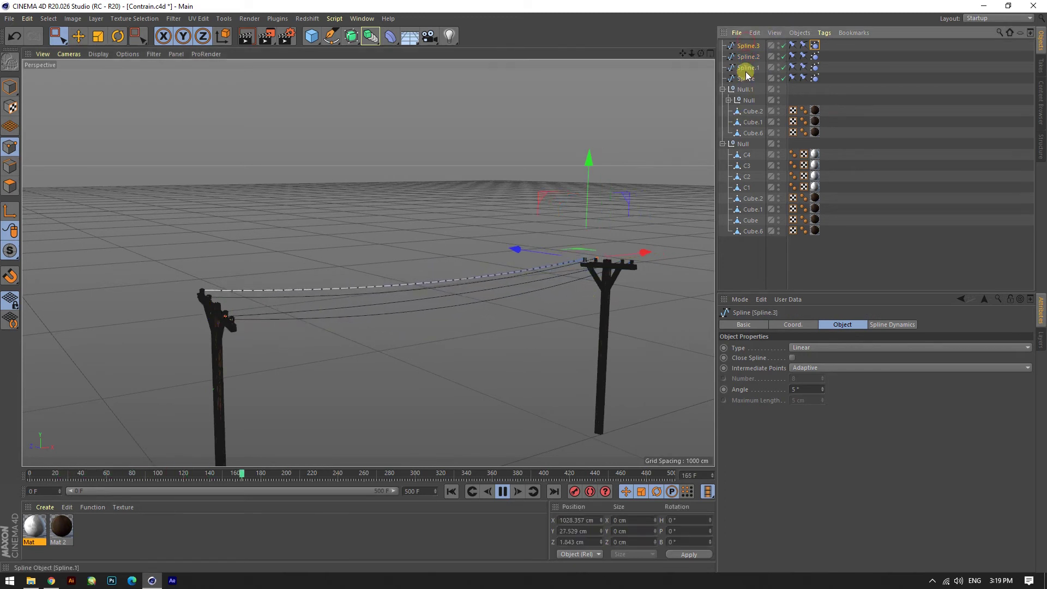
left_click(746, 67)
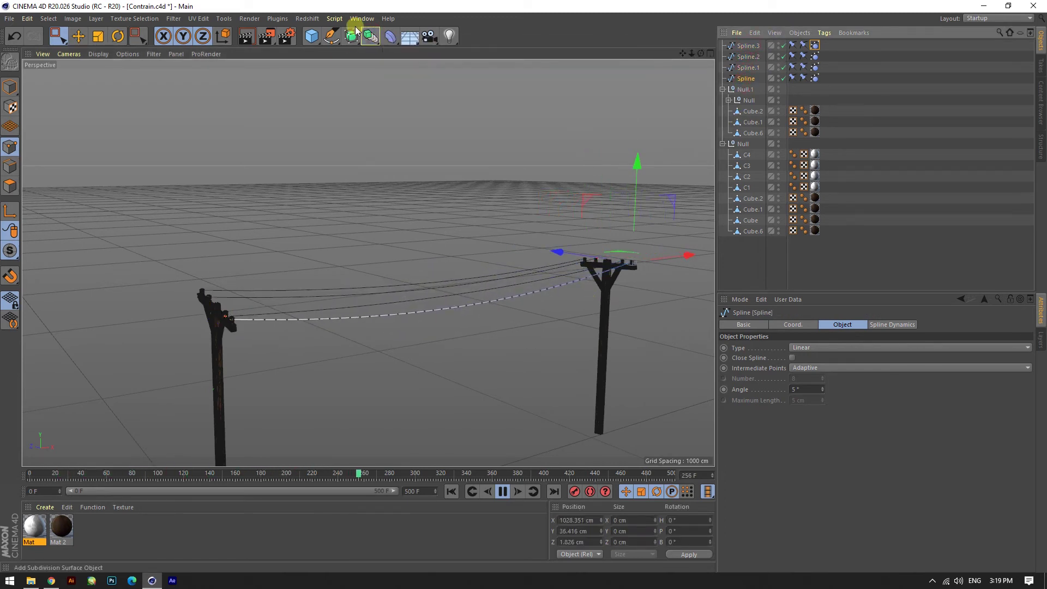
left_click_drag(373, 37, 393, 84)
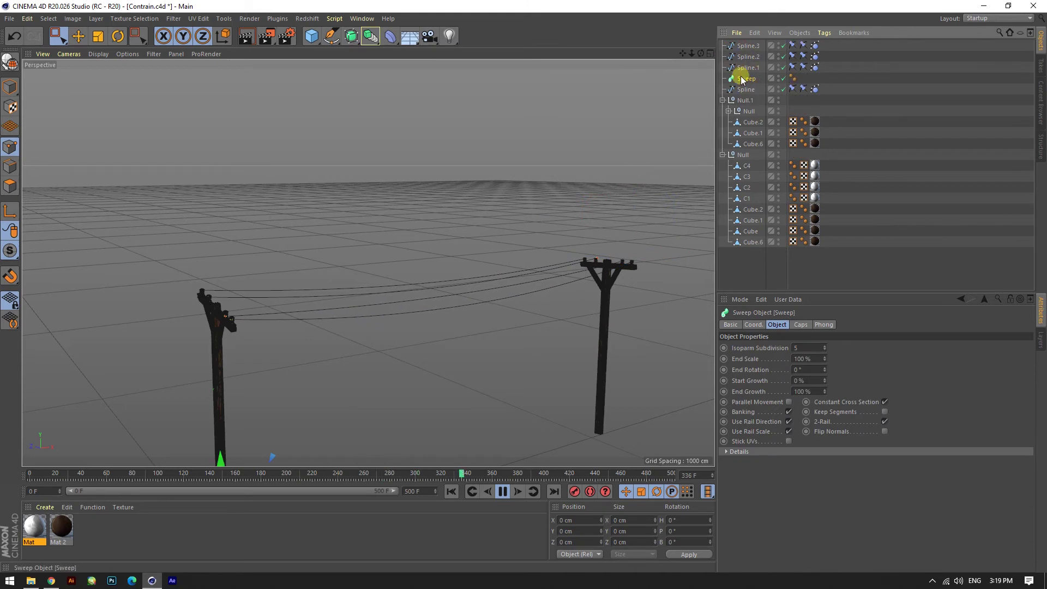
- Duplicate the Sweep for the other wires and place each spline inside one
left_click_drag(746, 78, 752, 50, "ctrl")
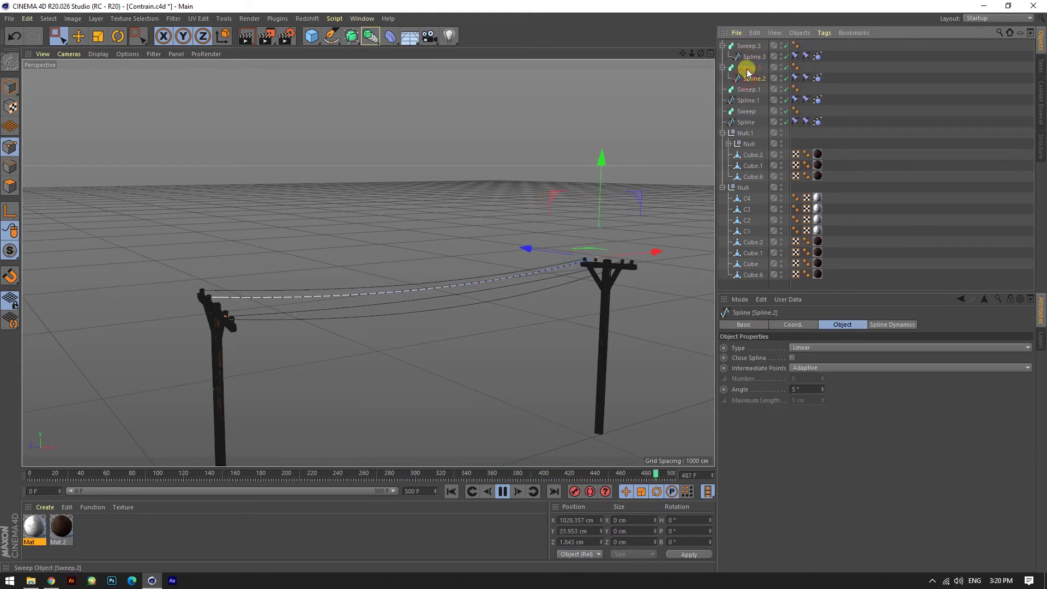
left_click_drag(745, 122, 746, 110)
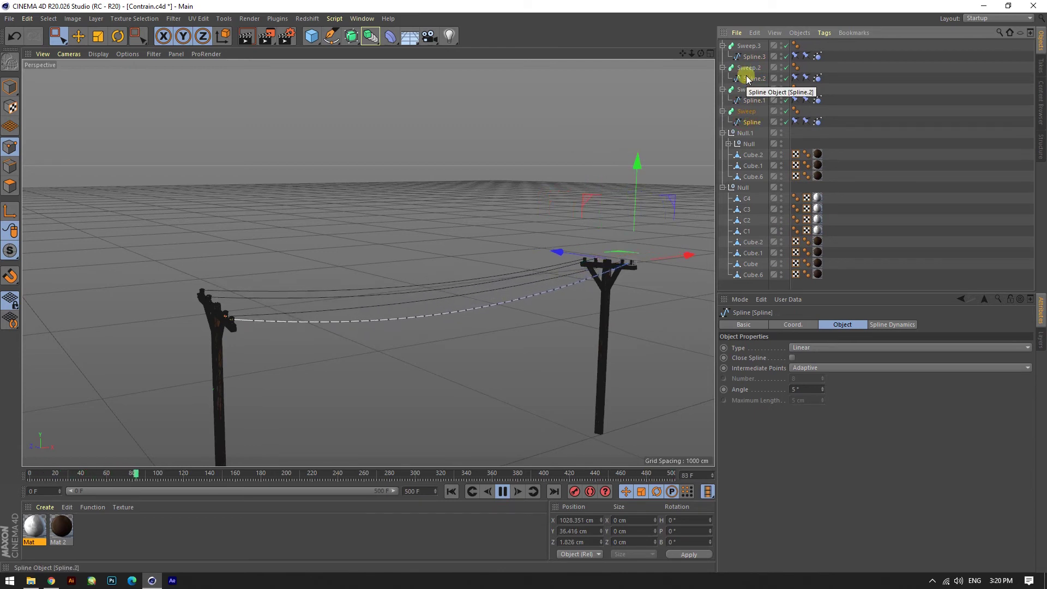
left_click(745, 46)
left_click(333, 41)
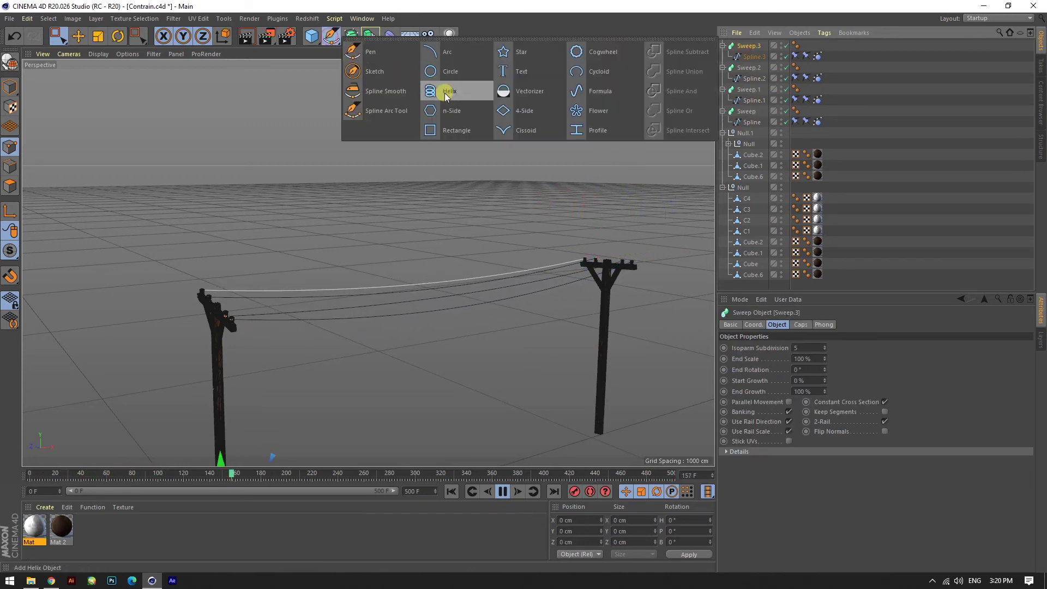
- Add an n-Side profile under Sweep.3 with 1.2 cm radius and 8 sides
left_click(509, 109)
left_click_drag(744, 48, 748, 65)
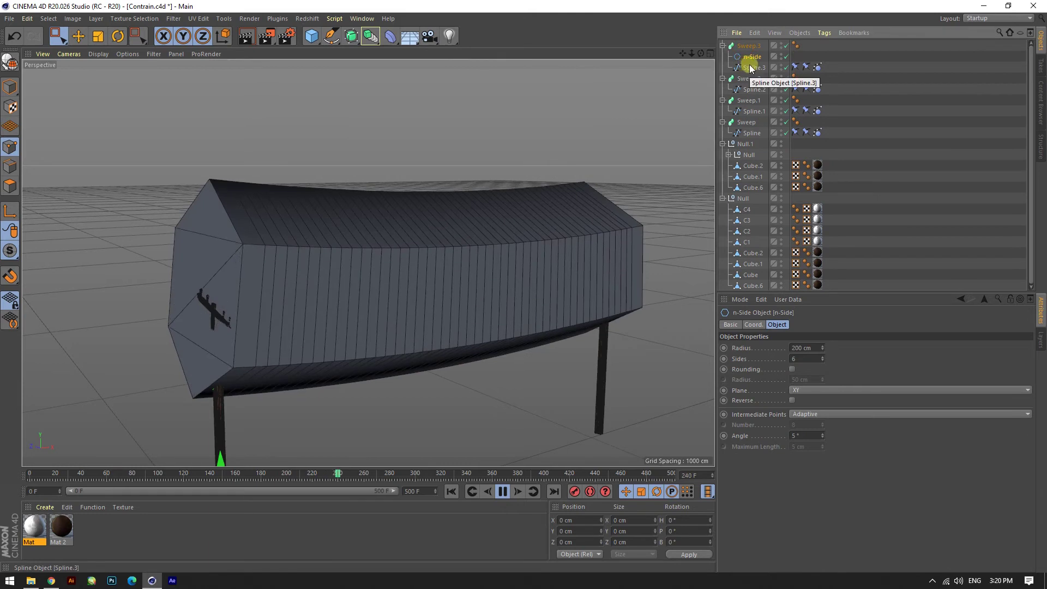
key("t")
left_click_drag(544, 204, 271, 281)
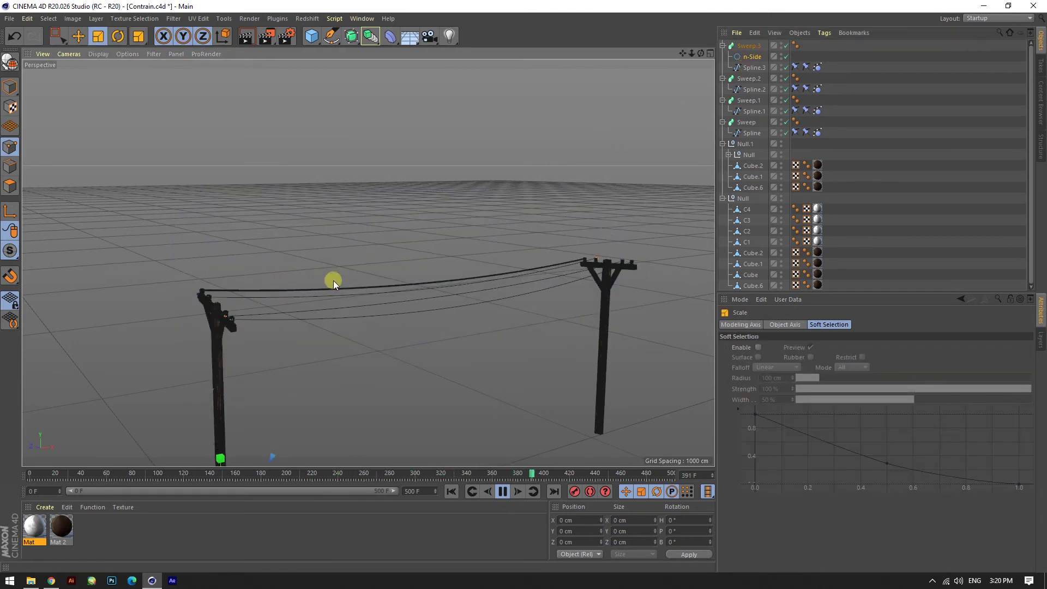
left_click(751, 57)
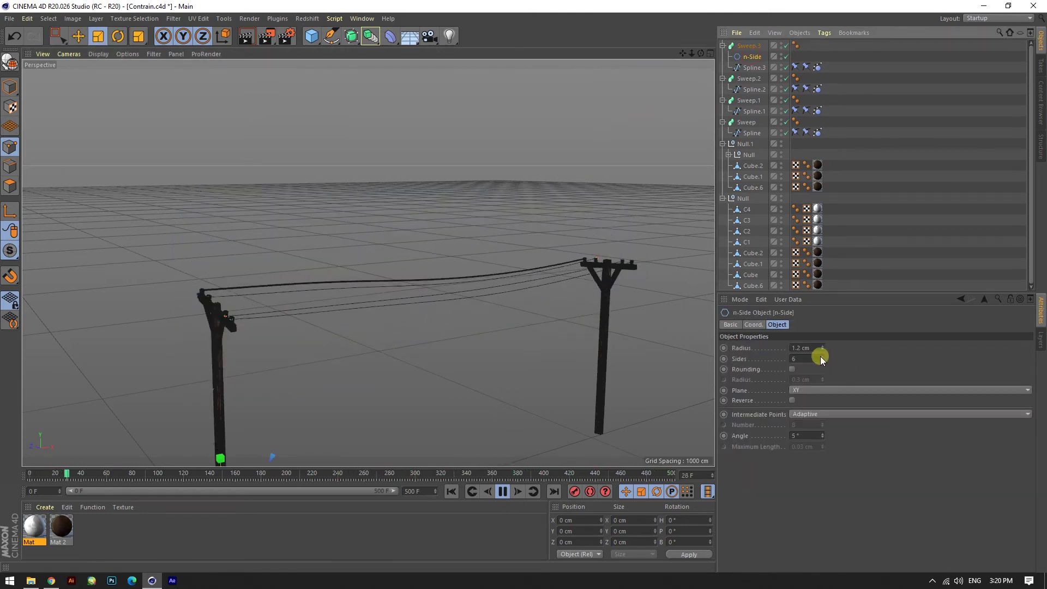
left_click(821, 355)
left_click(821, 355)
- Copy the n-Side profile into the other sweeps and preview a render
left_click_drag(752, 57, 746, 144, "ctrl")
mouse_move(452, 281)
left_mouse_down("alt")
mouse_move(470, 284)
mouse_move(419, 335)
left_mouse_up("alt")
left_click(246, 38)
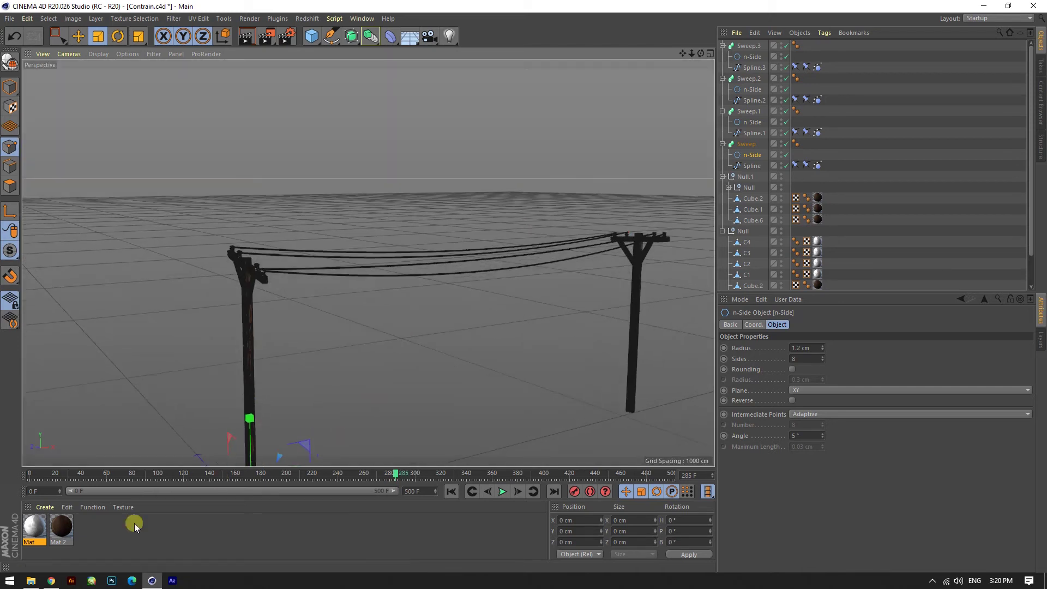
- Create a new material, Mat.1, and darken its colour to 10% value
double_click(133, 524)
double_click(35, 526)
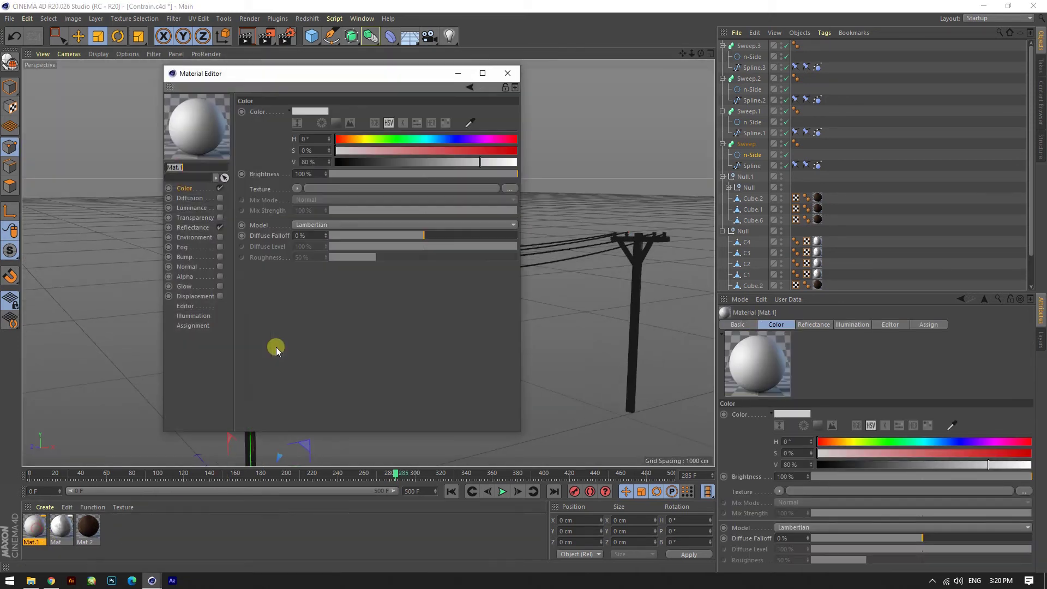
left_click_drag(362, 165, 353, 163)
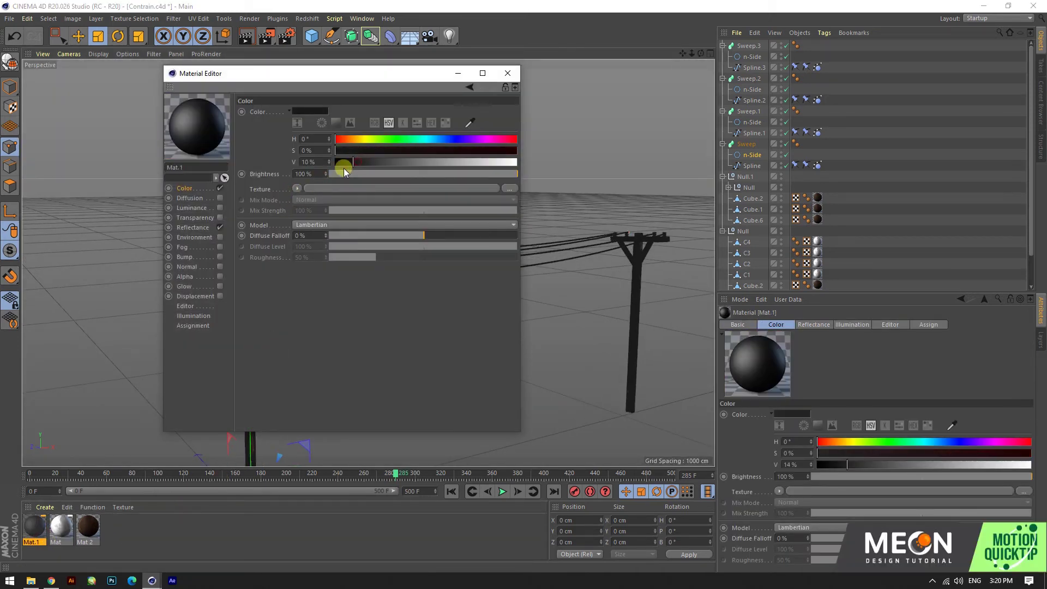
- Add a GGX reflectance layer with 8% reflection and 7% specular strength, then apply Mat.1 to Sweep.3
left_click(192, 227)
left_click(266, 136)
left_click(378, 296)
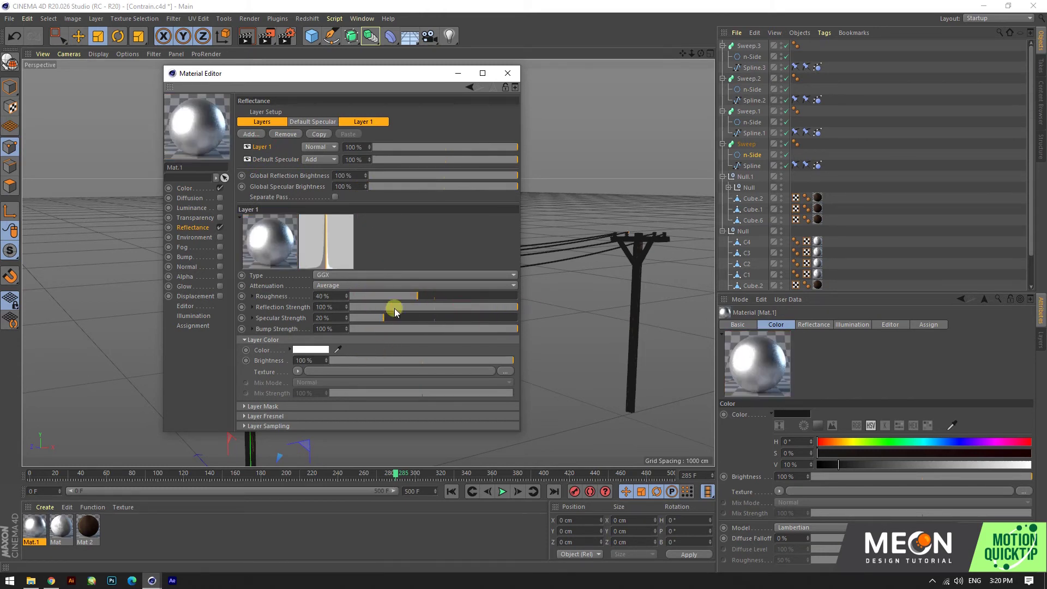
left_click(387, 328)
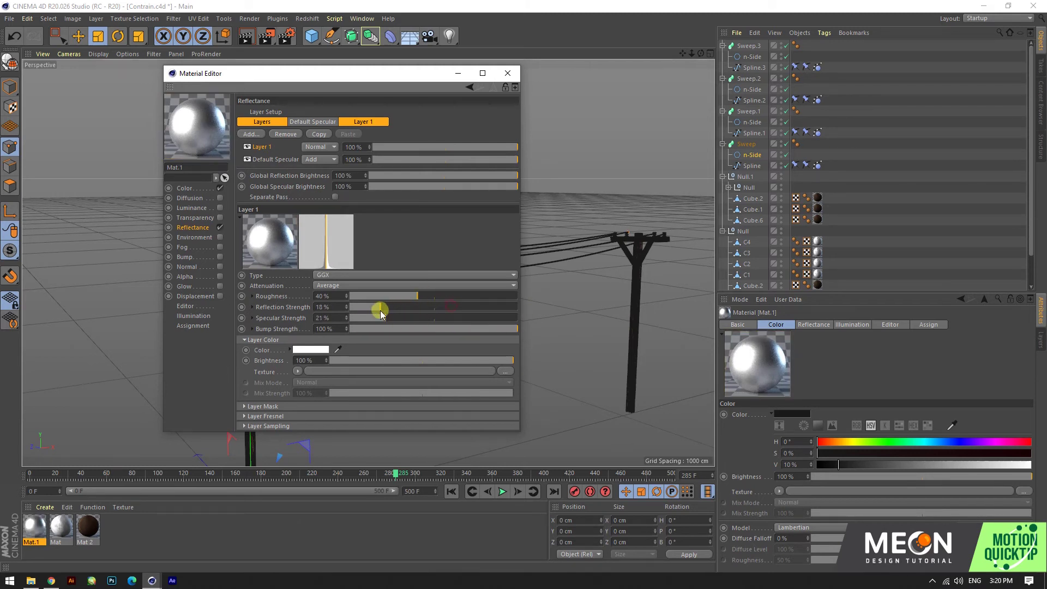
left_click(363, 306)
left_click(361, 318)
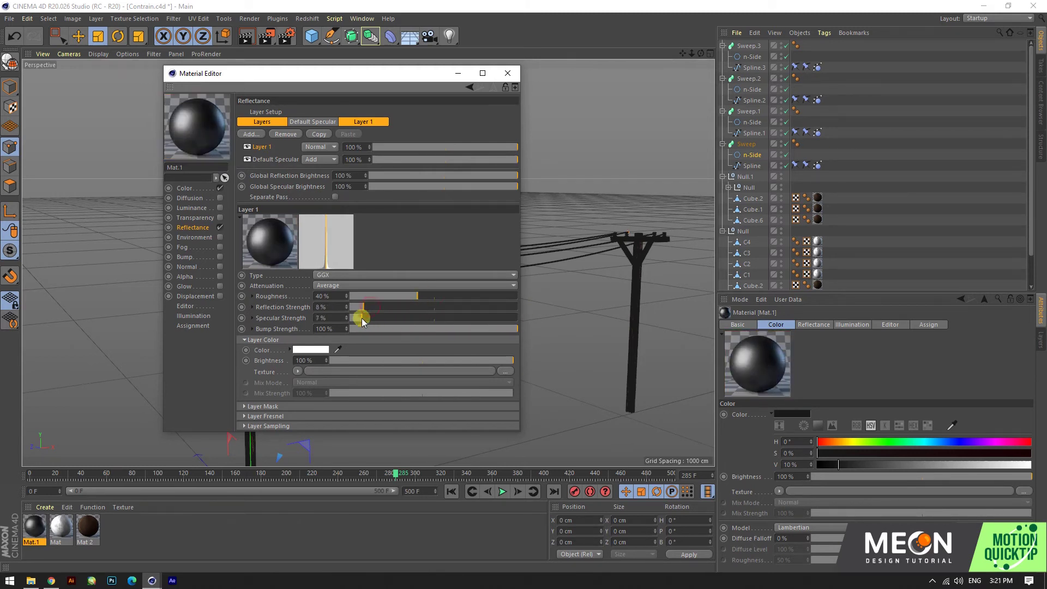
left_click(456, 77)
left_click_drag(744, 49, 742, 48)
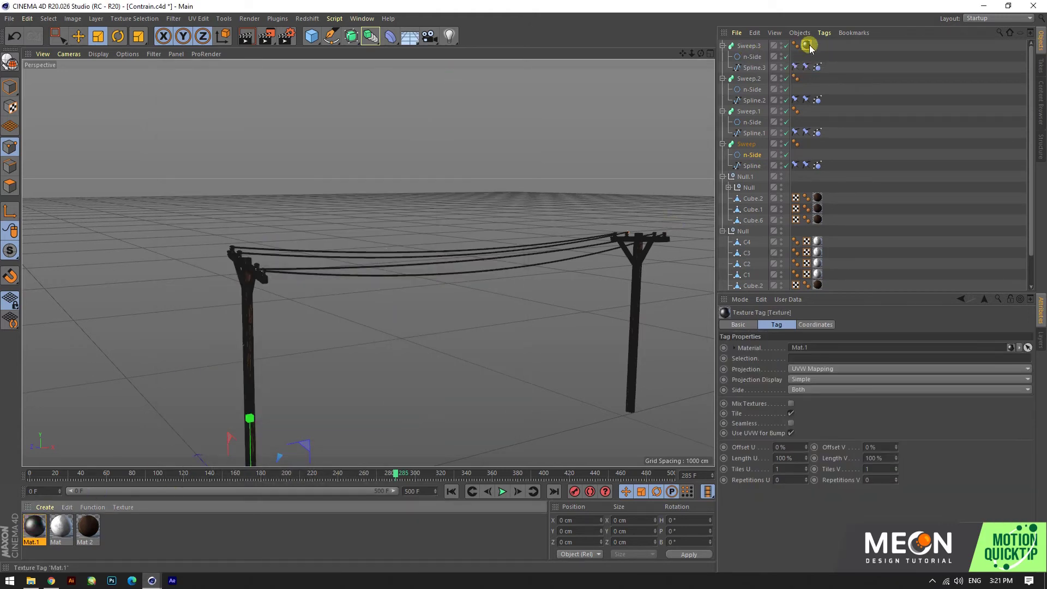
- Copy the Mat.1 tag onto the other sweep cables and render a preview
left_click(723, 46)
left_click(722, 57)
left_click(722, 78)
left_click_drag(803, 44, 805, 59)
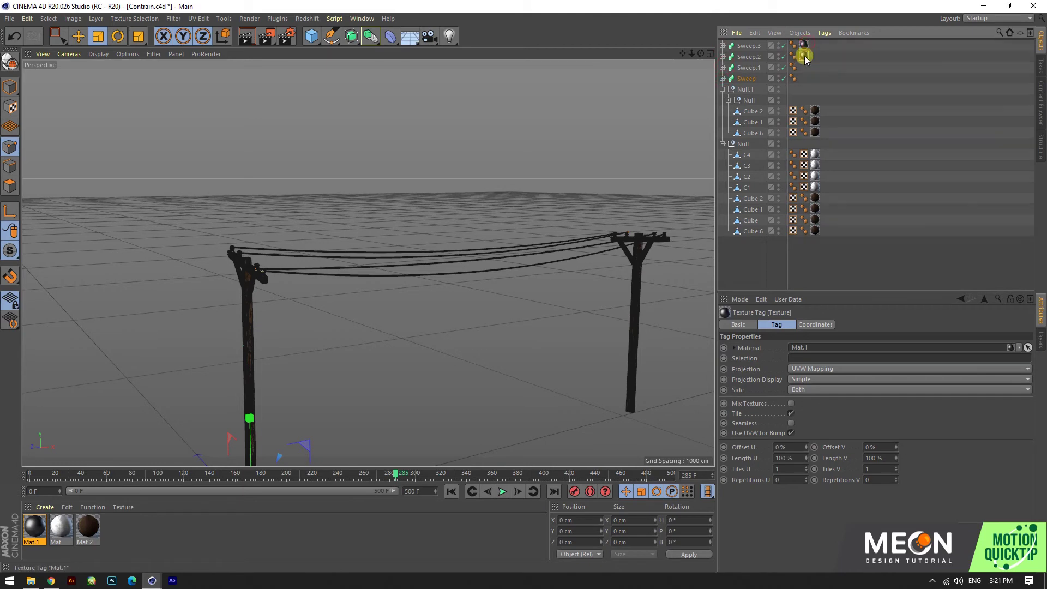
key("ctrl+r")
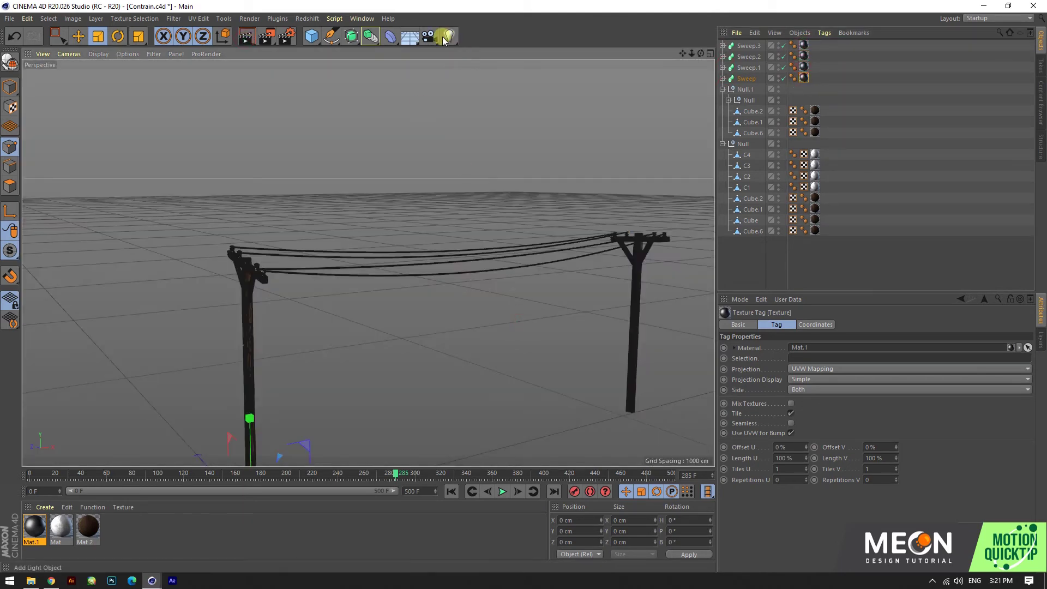
- Add a Physical Sky behind the poles and render the orbited view
left_click_drag(429, 36, 535, 57)
left_click(534, 53)
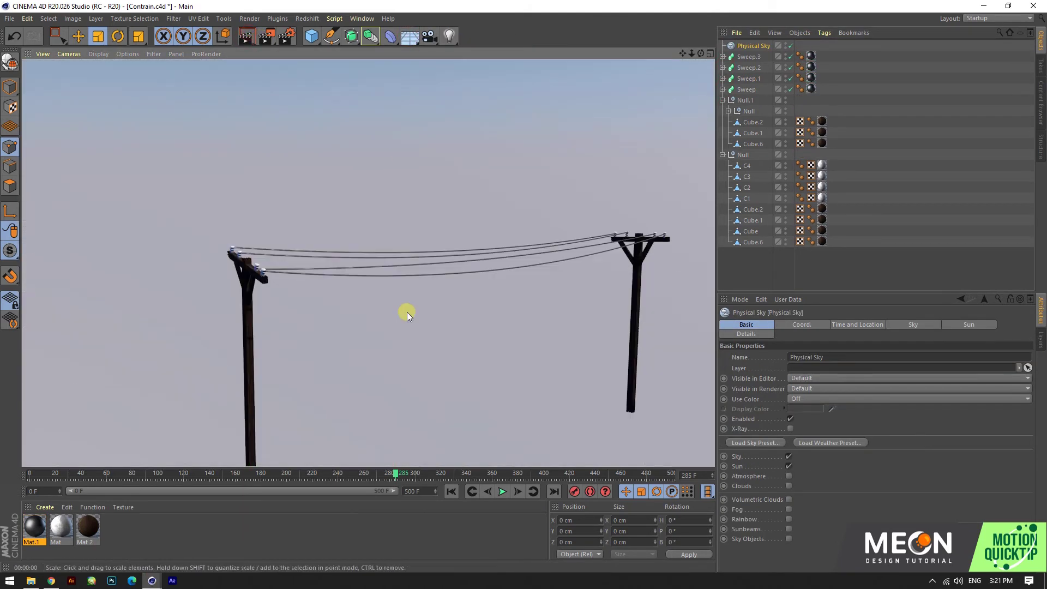
left_click_drag(386, 285, 476, 215, "alt")
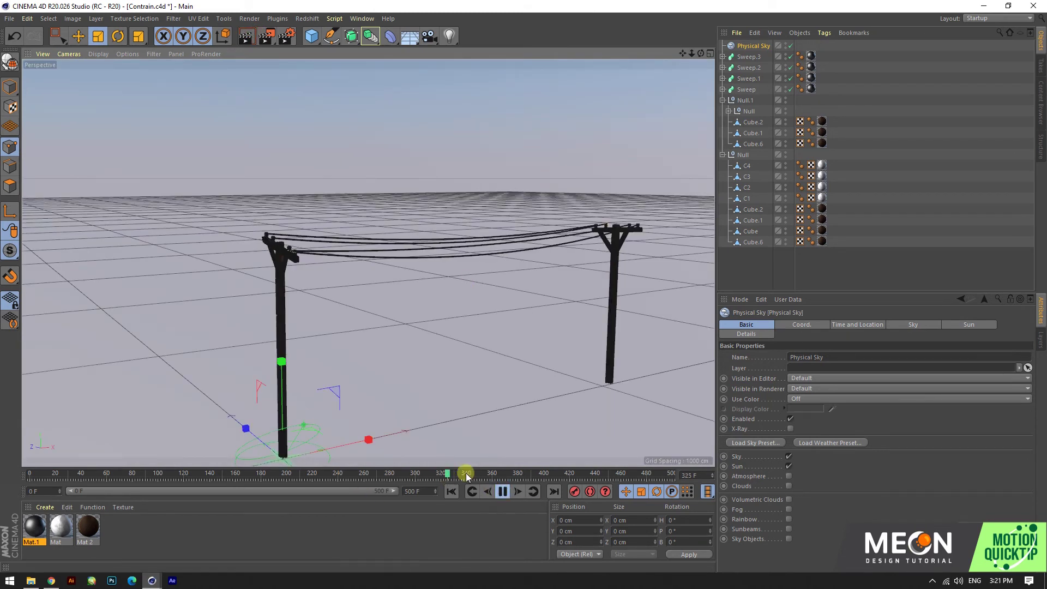
left_click(246, 36)
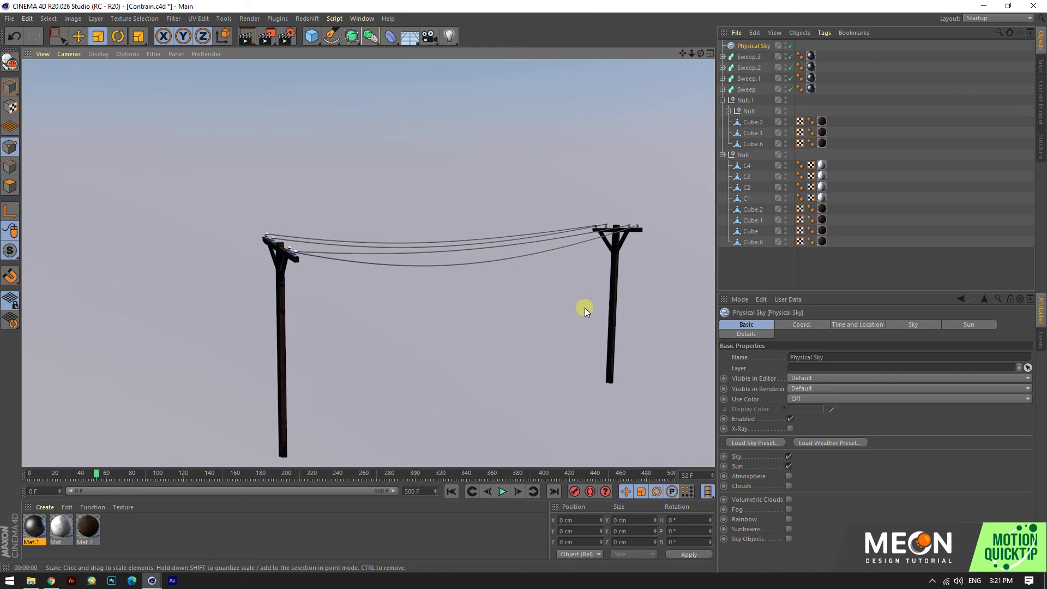
- Group the left pole's cube pieces under a new null
left_click(746, 167)
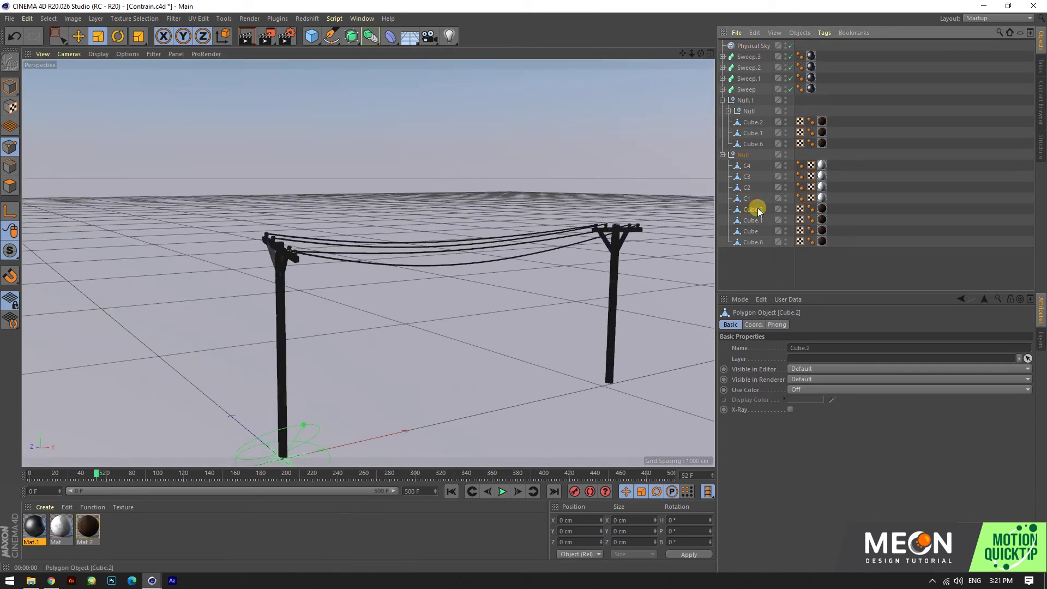
left_click(753, 241, "shift")
right_click(762, 234)
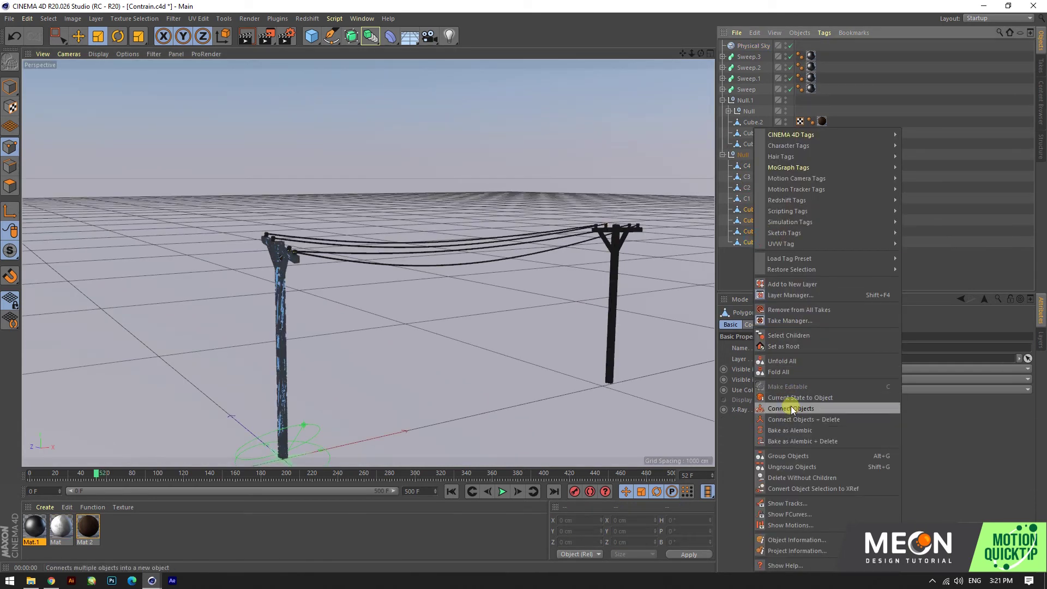
left_click(786, 456)
mouse_move(682, 202)
left_mouse_down("alt")
mouse_move(446, 166)
mouse_move(361, 198)
mouse_move(423, 234)
left_mouse_up("alt")
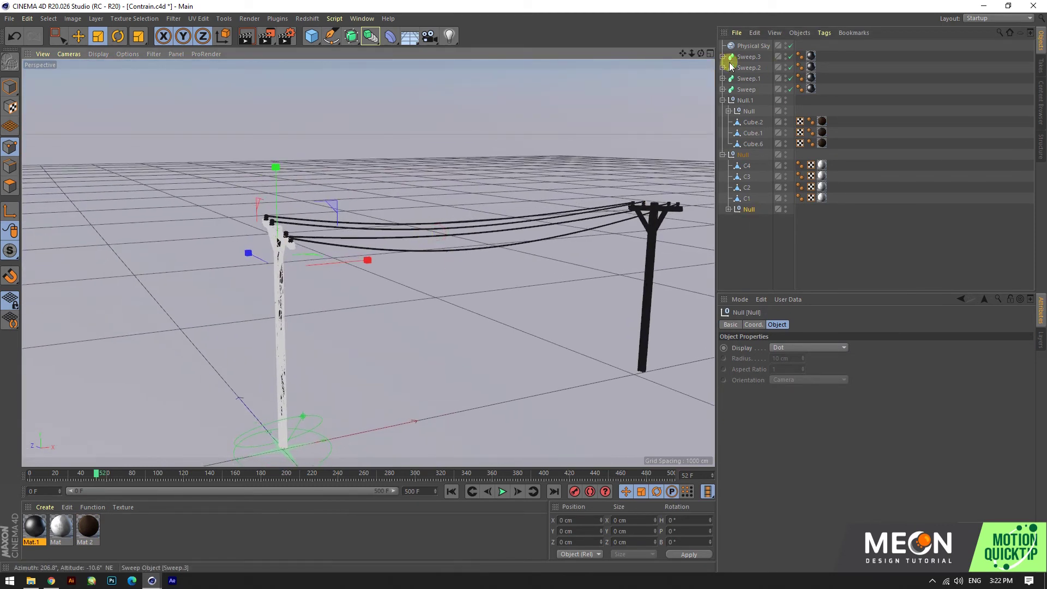
- Group the right pole's cube pieces into their own null
left_click(722, 155)
left_click(733, 100)
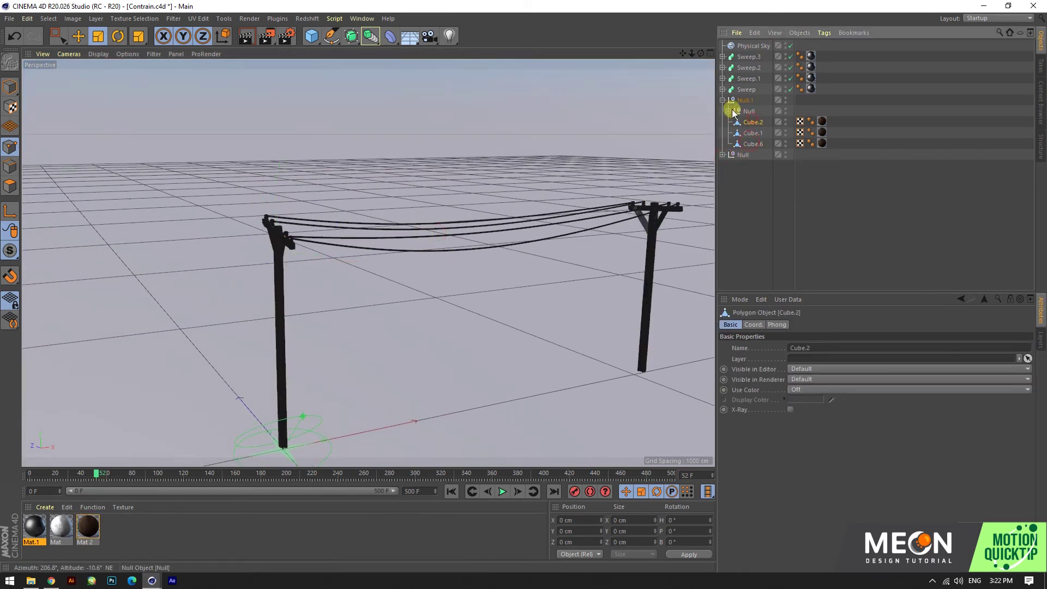
left_click(749, 121)
left_click(746, 143, "shift")
right_click(751, 138)
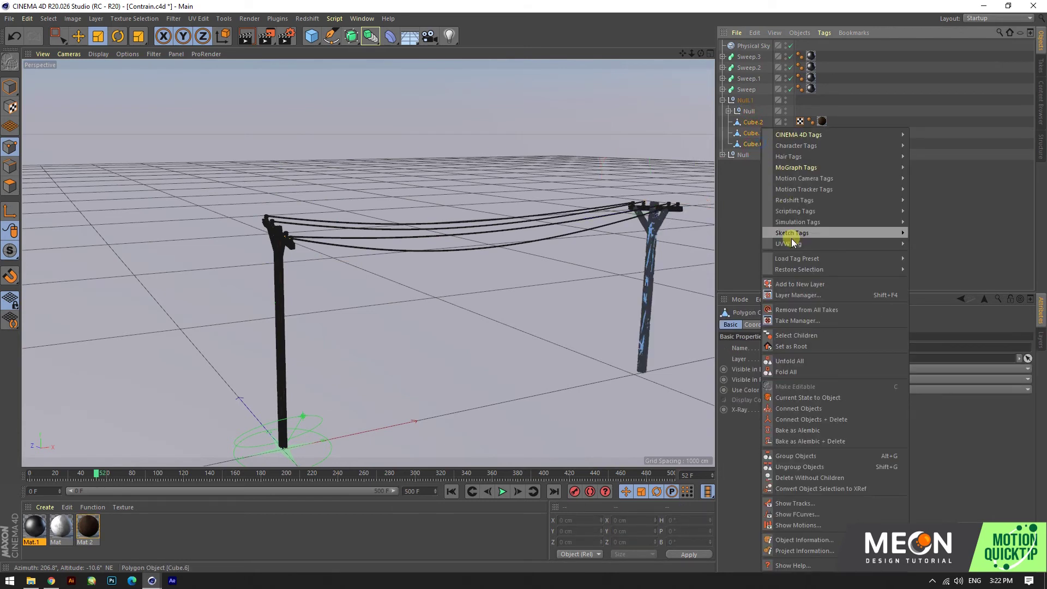
left_click(791, 457)
- Gather both pole groups and the cable sweeps under one Null
scroll(594, 111, "down", 2)
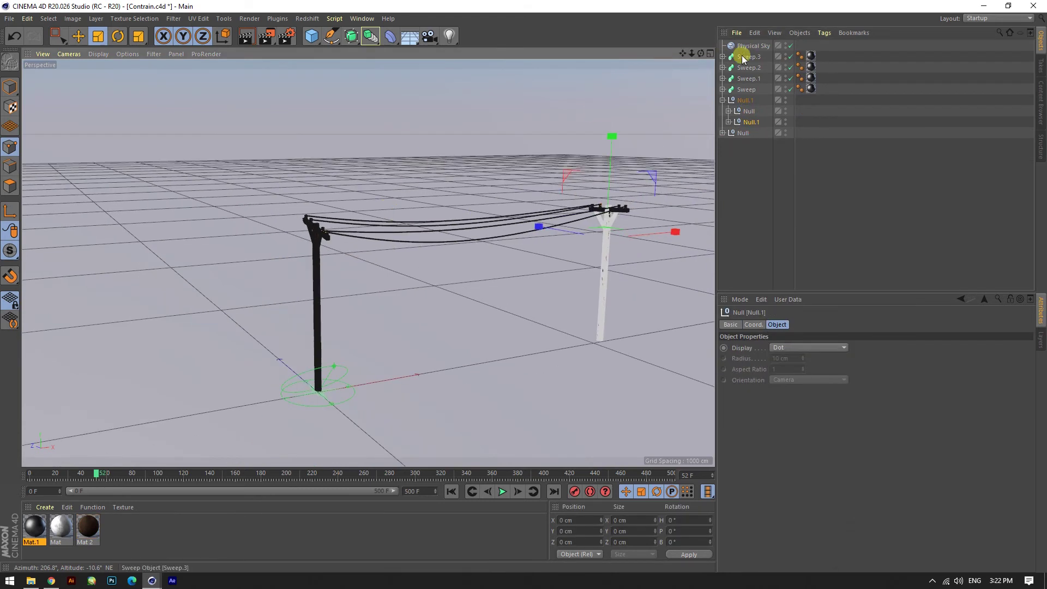
left_click(742, 132, "shift")
left_click(742, 100, "shift")
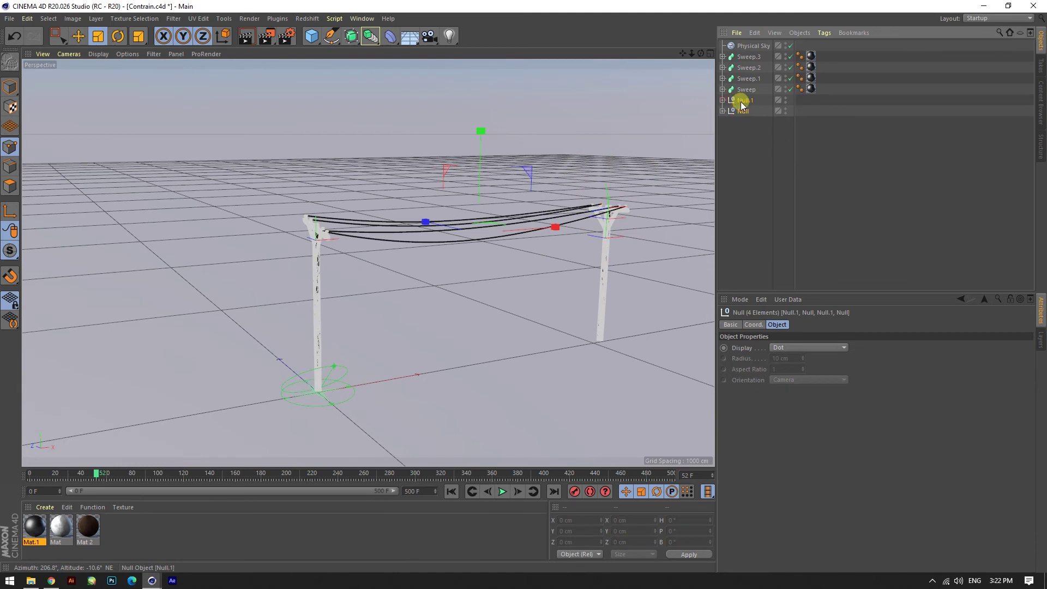
right_click(745, 113)
left_click(783, 403)
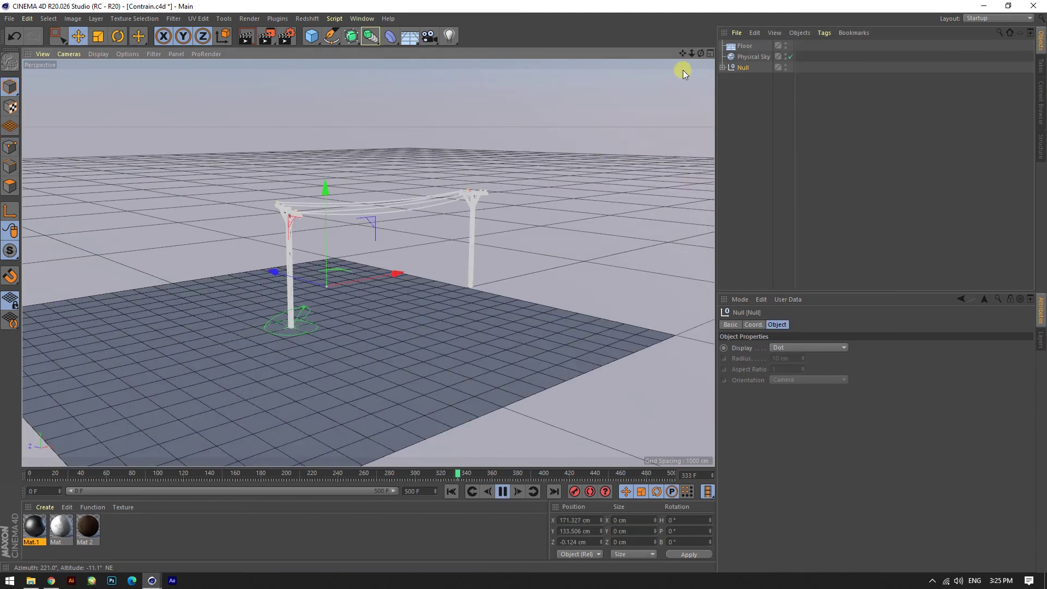
- Ctrl-drag the Null along Z to create the offset copy Null.1 beside the original
left_click_drag(273, 271, 335, 290, "ctrl")
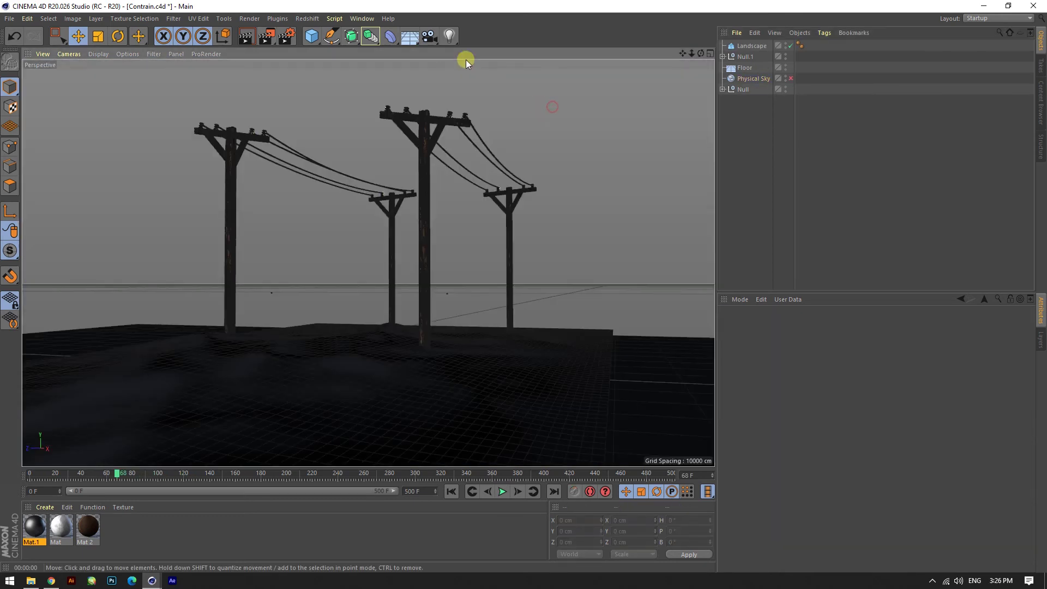
- Add an omni light and position it high above the poles
left_click(449, 36)
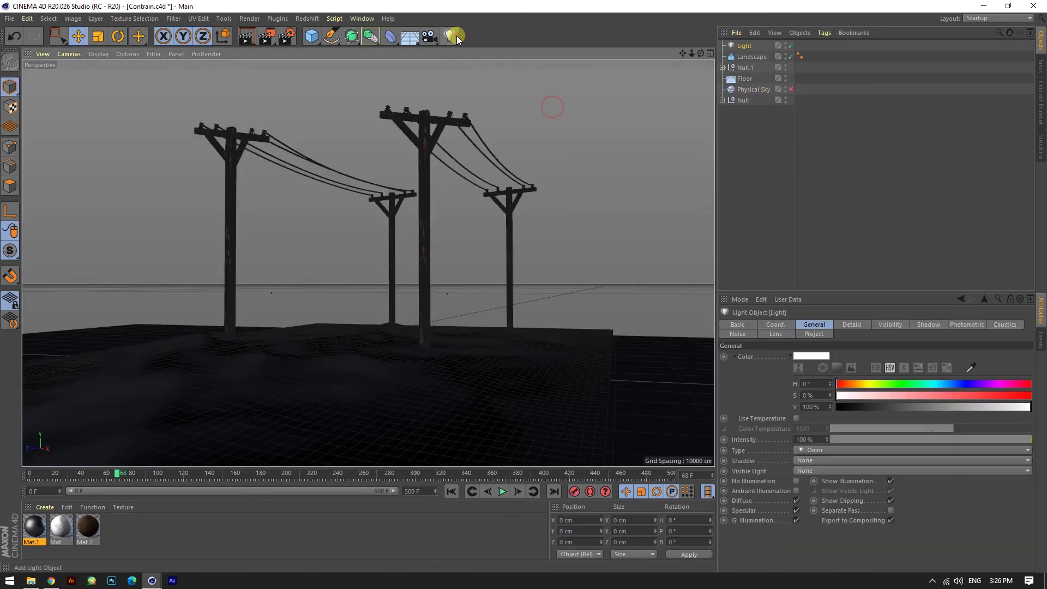
left_click_drag(230, 264, 524, 271)
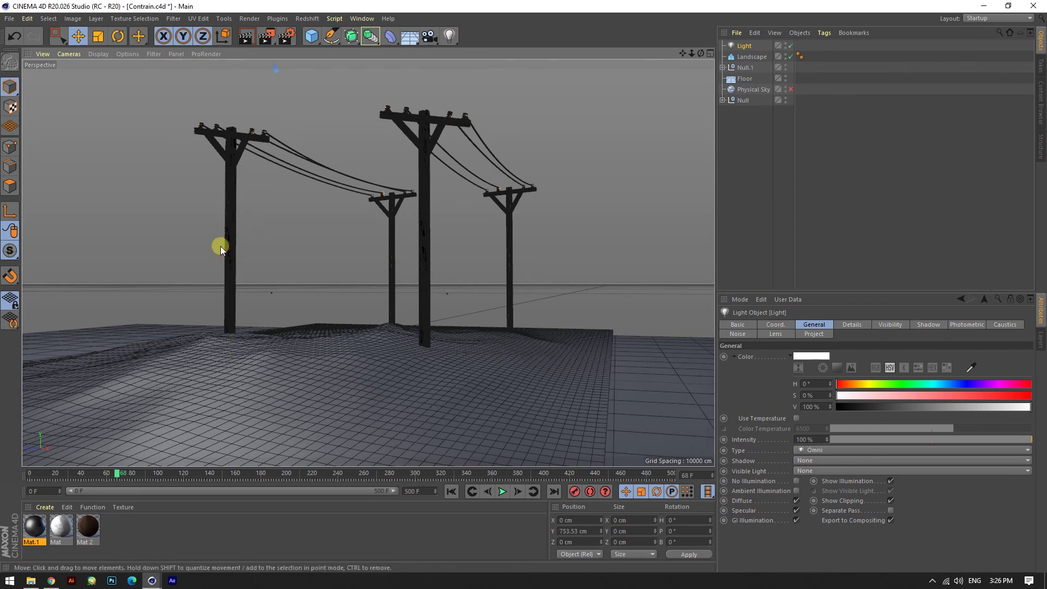
key("ctrl+r")
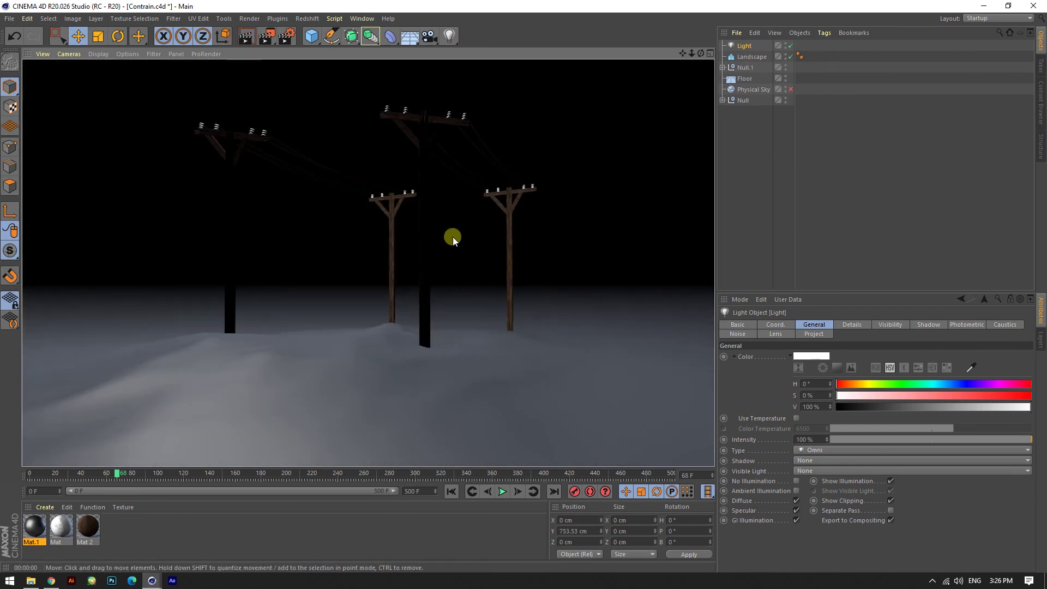
scroll(472, 393, "down", 5)
scroll(458, 433, "down", 3)
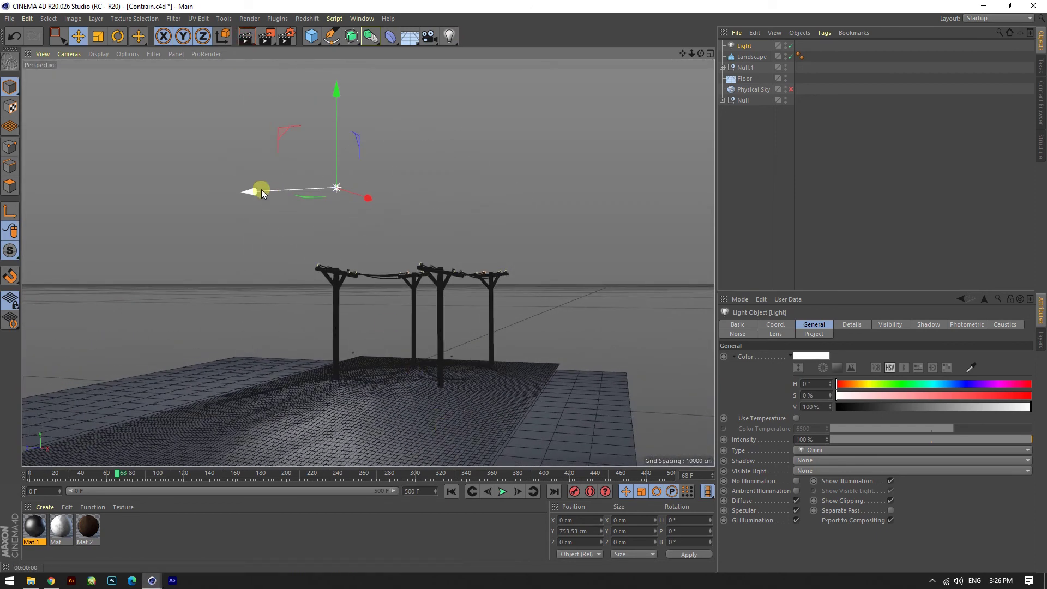
left_click_drag(336, 112, 335, 82)
left_click_drag(250, 173, 222, 175)
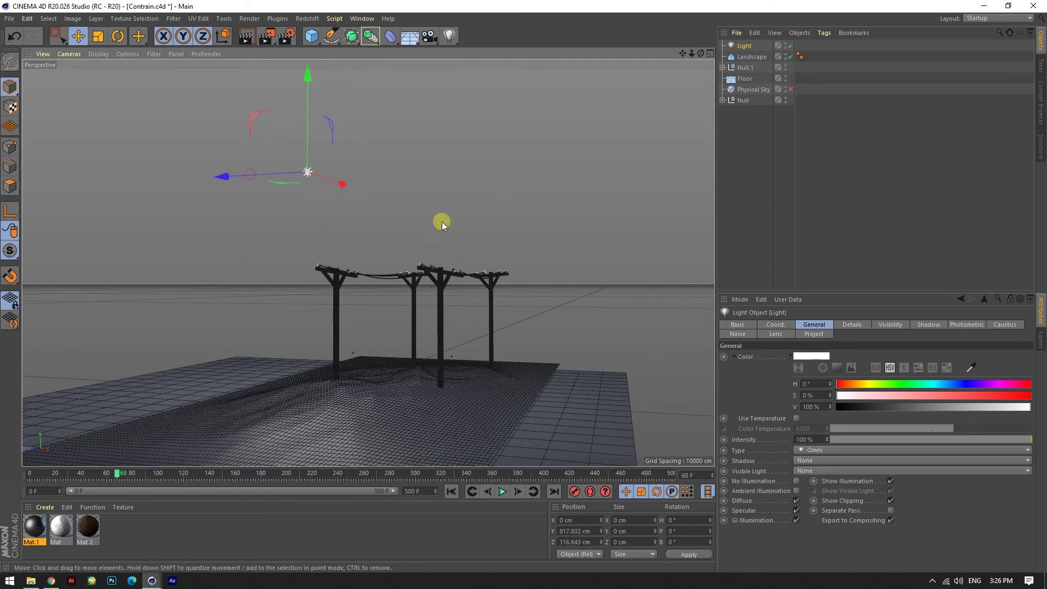
- Set the light to Shadow Maps (Soft) and place two copies along Z and X
left_click(800, 460)
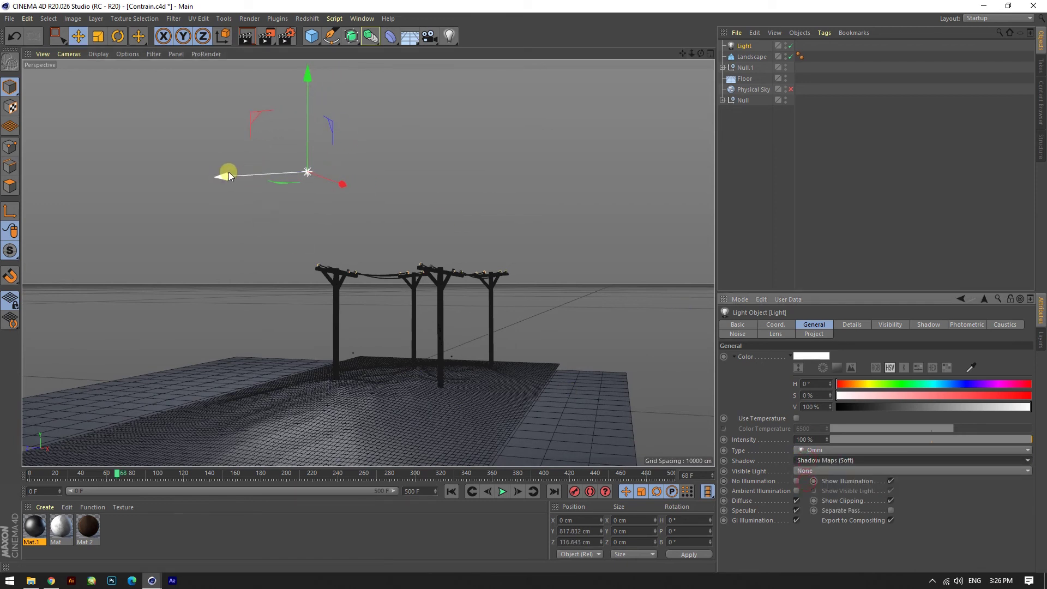
left_click_drag(225, 174, 487, 180, "ctrl")
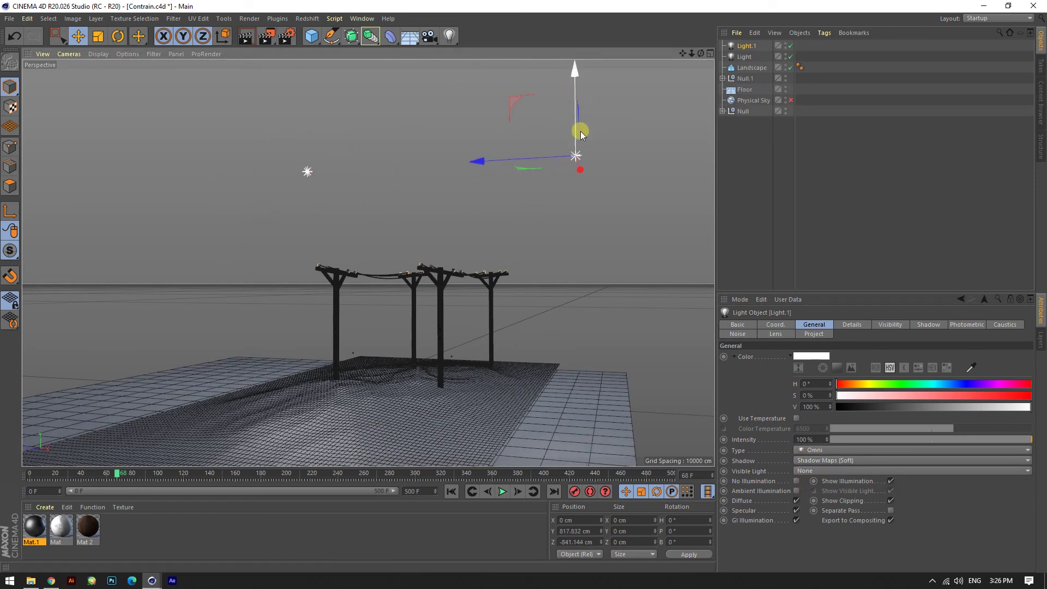
left_click_drag(580, 170, 466, 128)
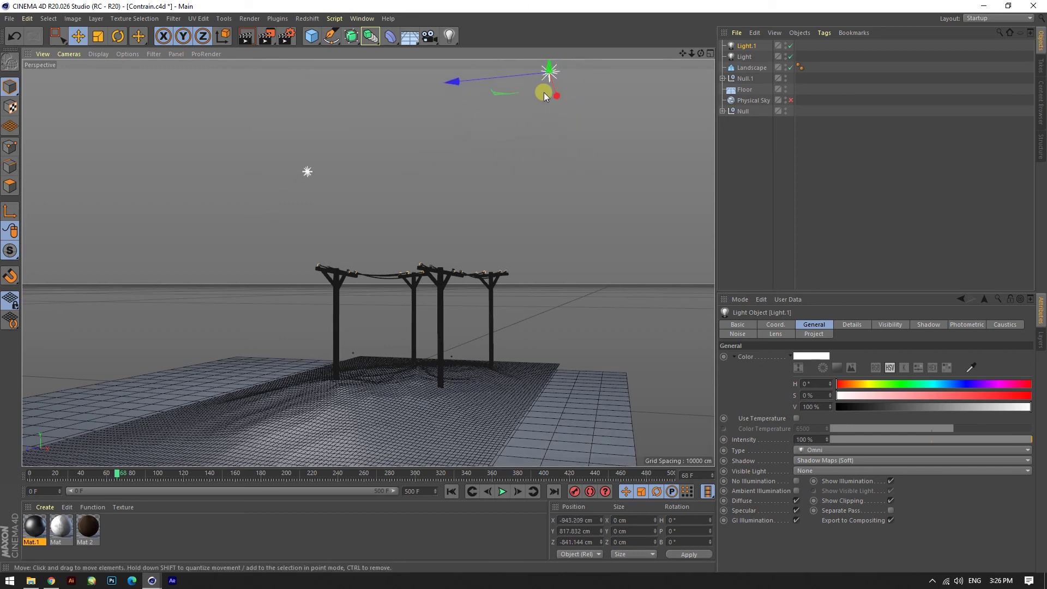
mouse_move(560, 92)
left_mouse_down("ctrl")
mouse_move(650, 227)
mouse_move(621, 134)
left_mouse_up("ctrl")
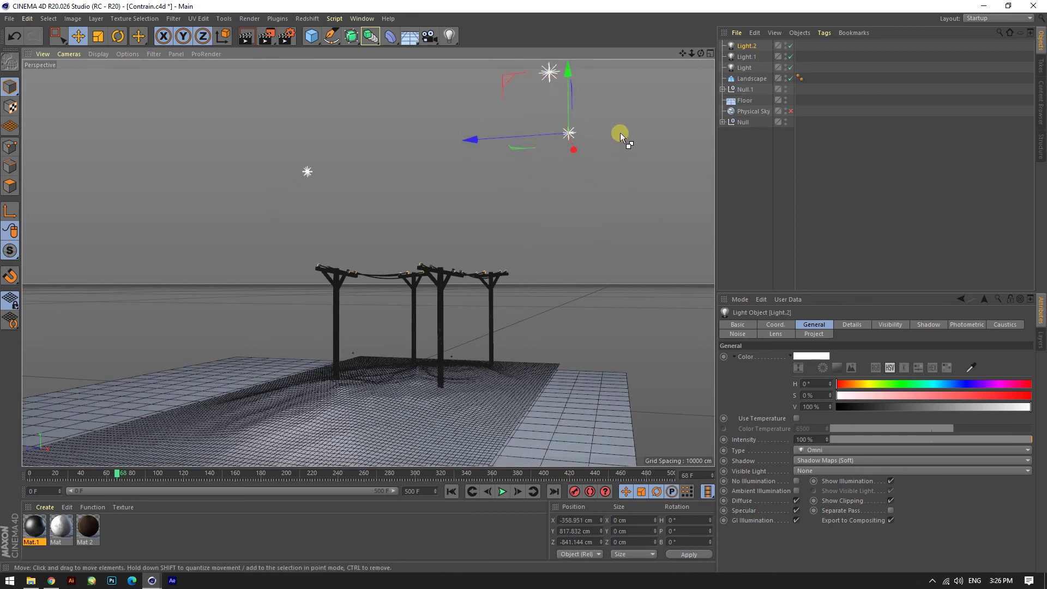
- Render the view, reframe on the poles and wires, and render again
left_click(252, 36)
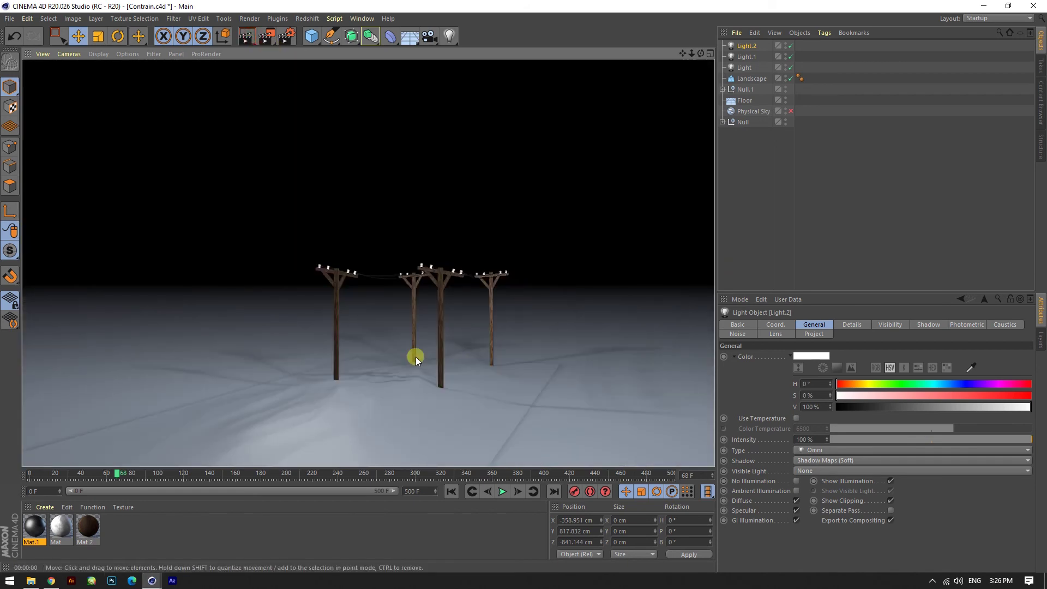
scroll(391, 362, "up", 3)
scroll(397, 366, "up", 3)
scroll(404, 360, "up", 3)
middle_click_drag(405, 360, 407, 352)
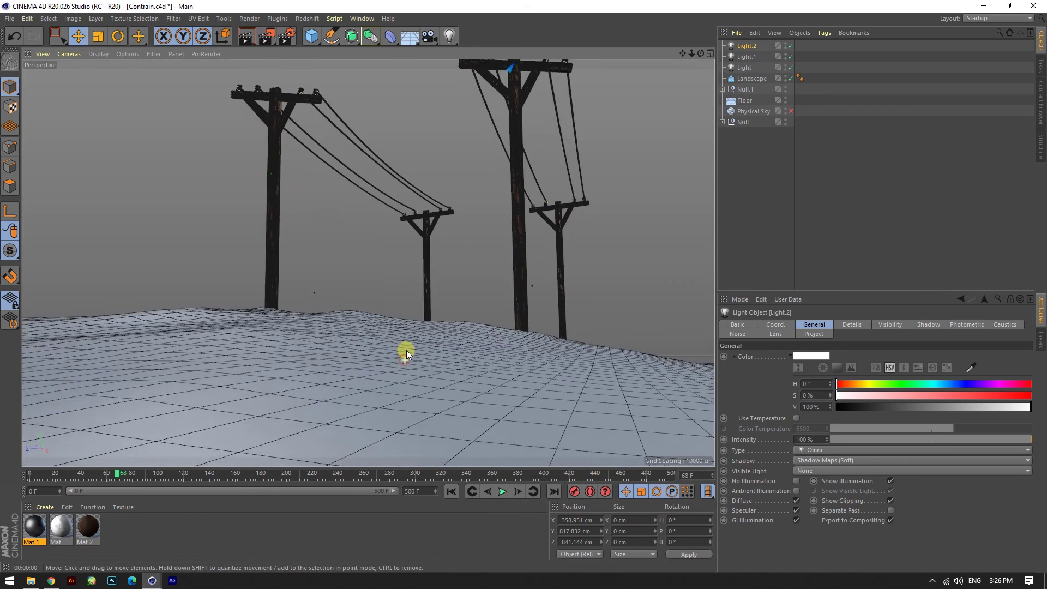
left_click(247, 36)
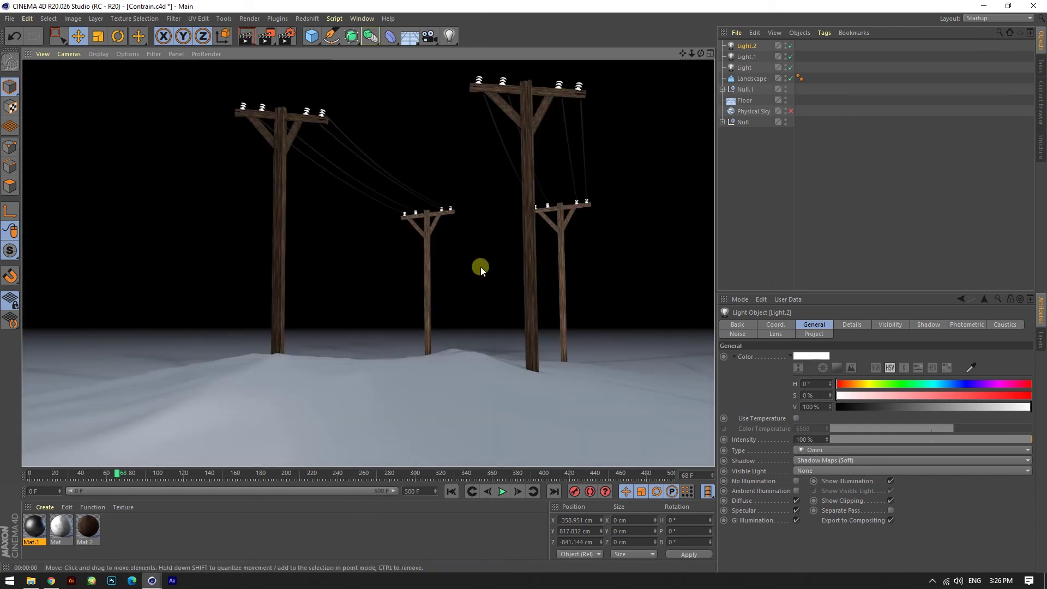
- Orbit closer to the poles, render, play the animation, then render the view once more
left_click_drag(480, 267, 214, 336, "alt")
right_click_drag(214, 337, 385, 341, "alt")
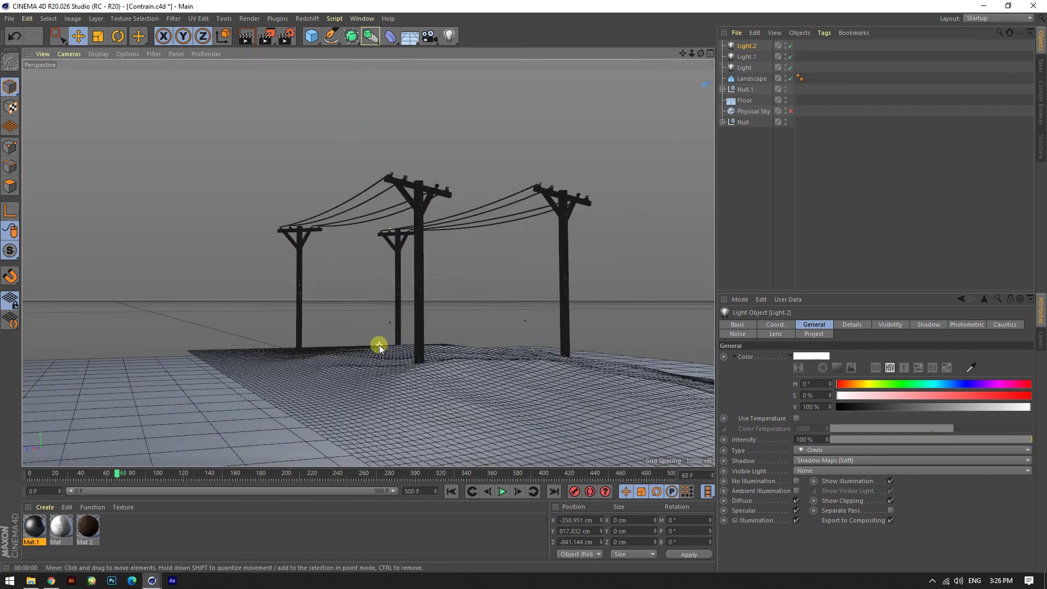
scroll(385, 341, "down", 2)
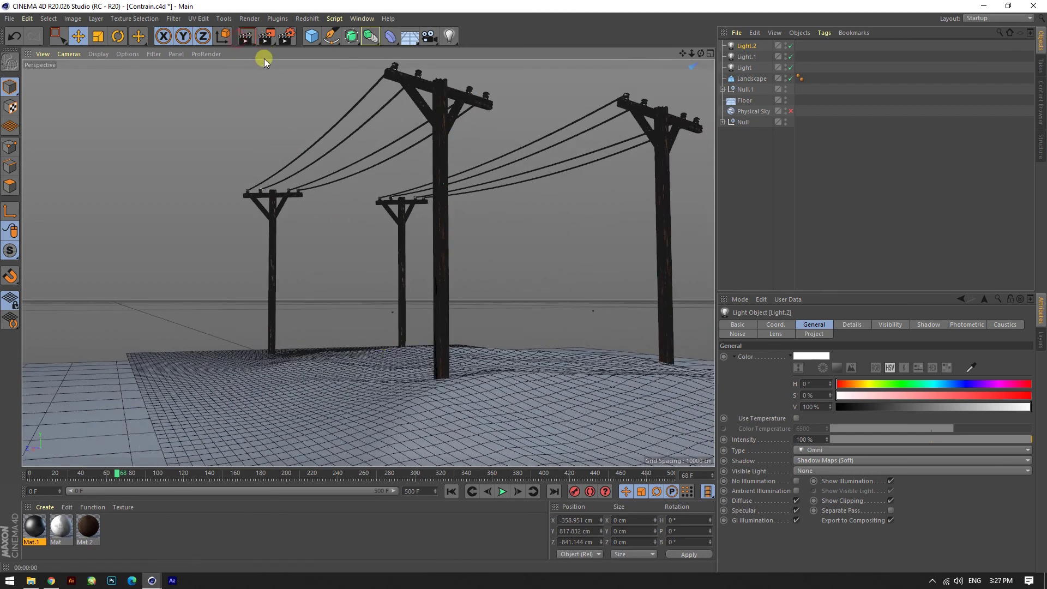
left_click(246, 36)
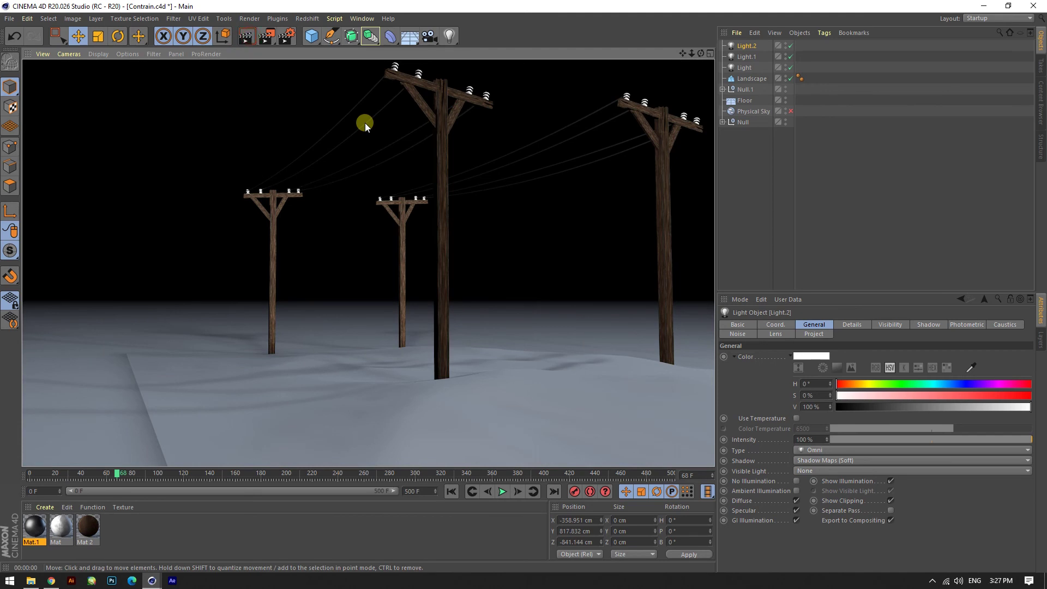
left_click(501, 492)
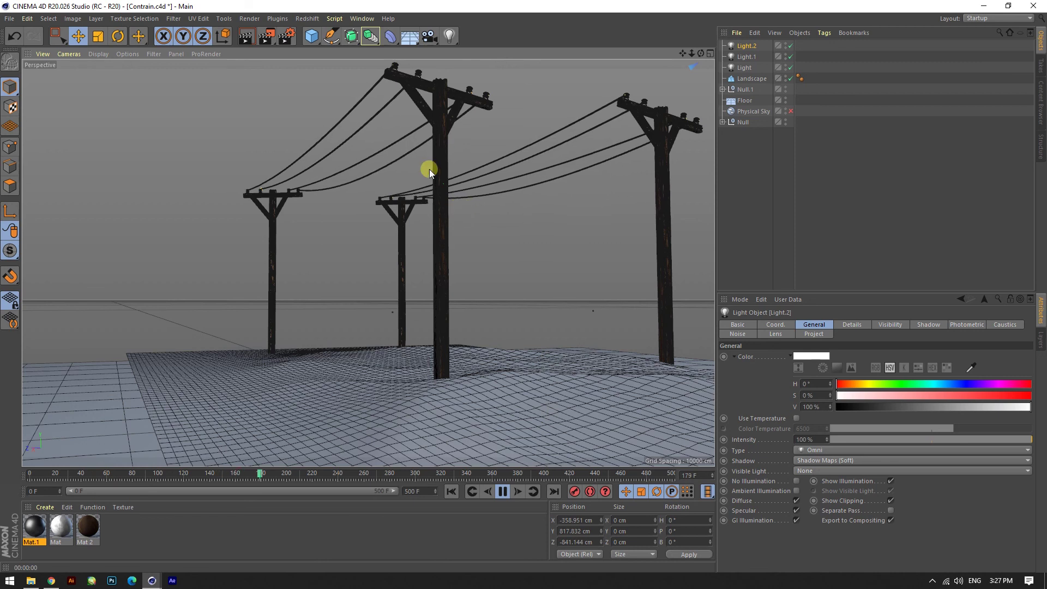
left_click(247, 37)
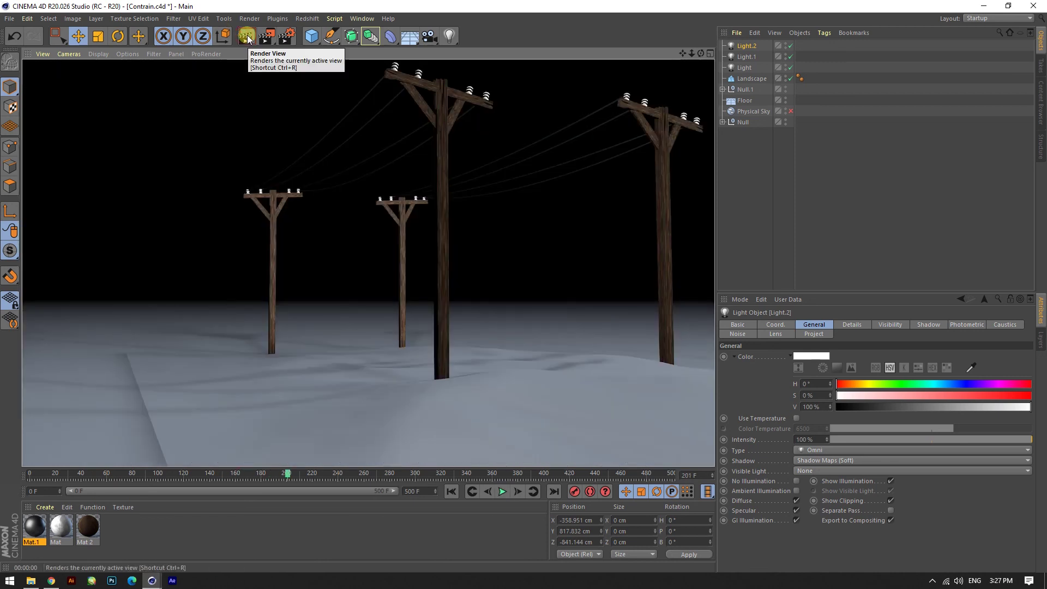